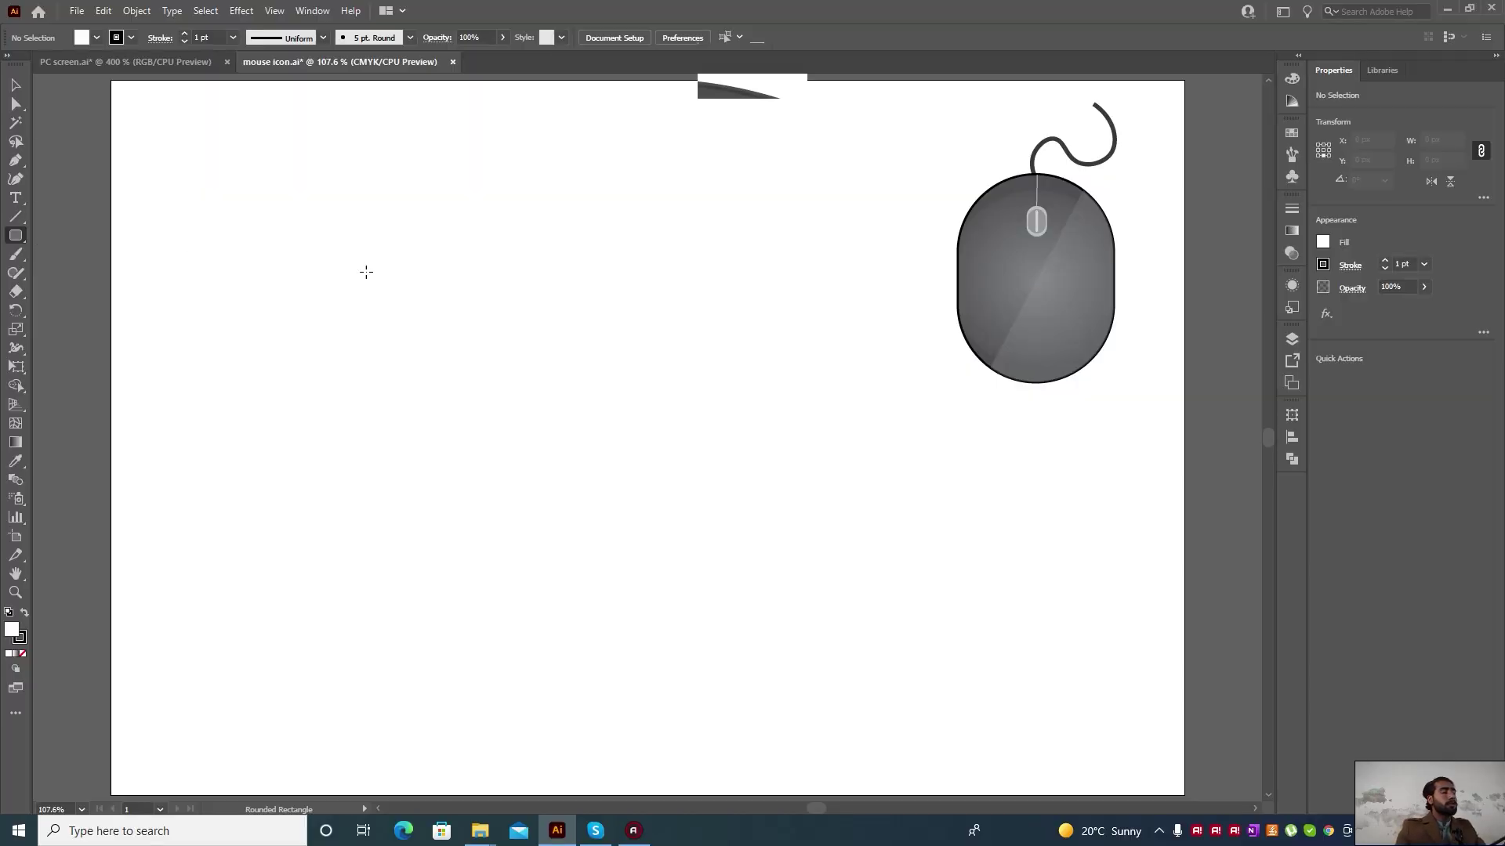
Create a rounded rectangle 150 px wide and 200 px tall with a 75 px corner radius
{"action": "left_click", "coordinate": [18, 244]}
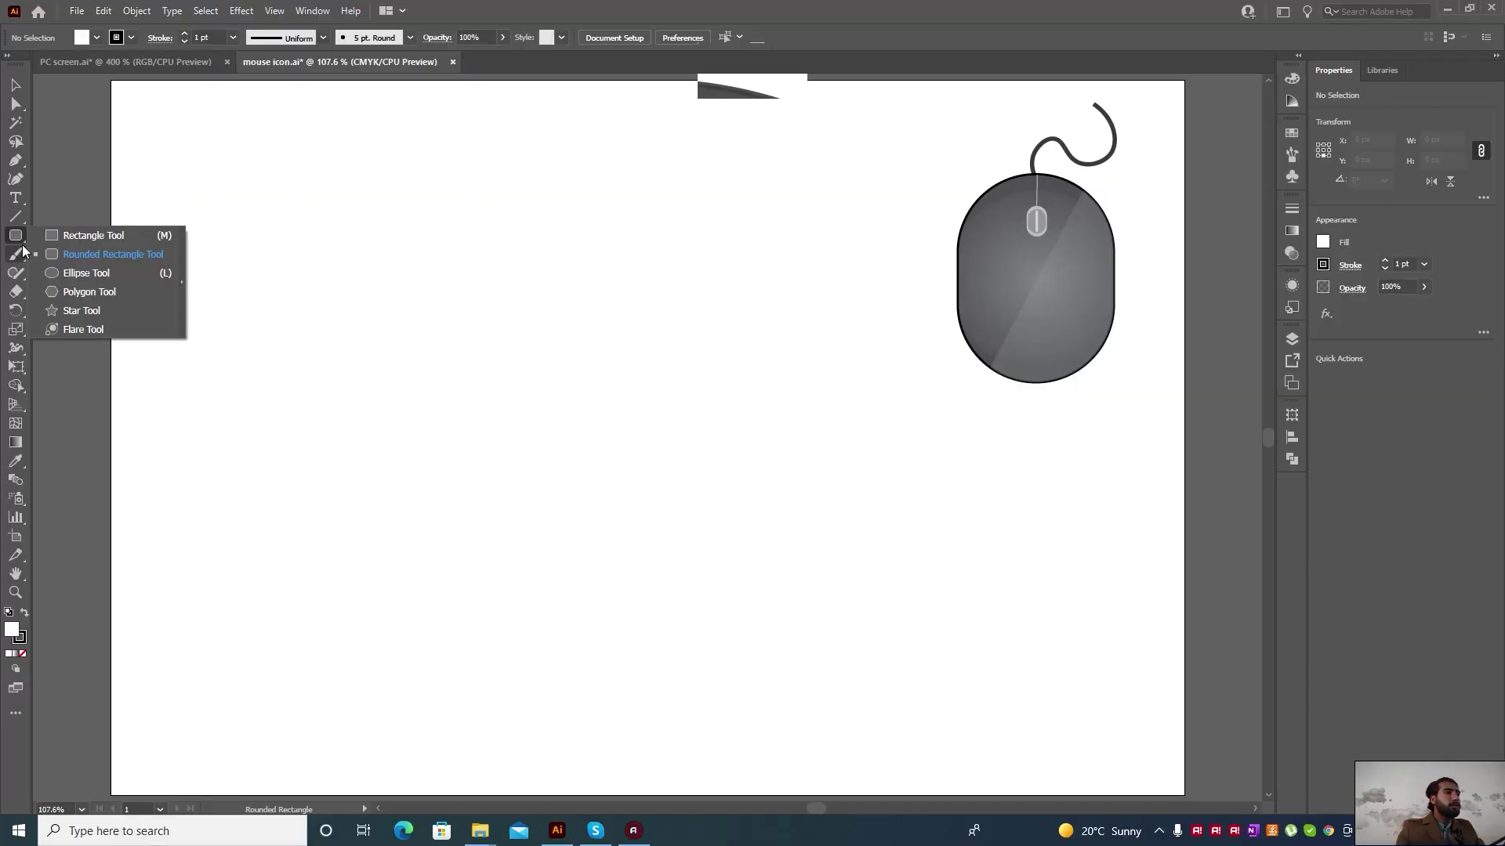
{"action": "left_click", "coordinate": [543, 382]}
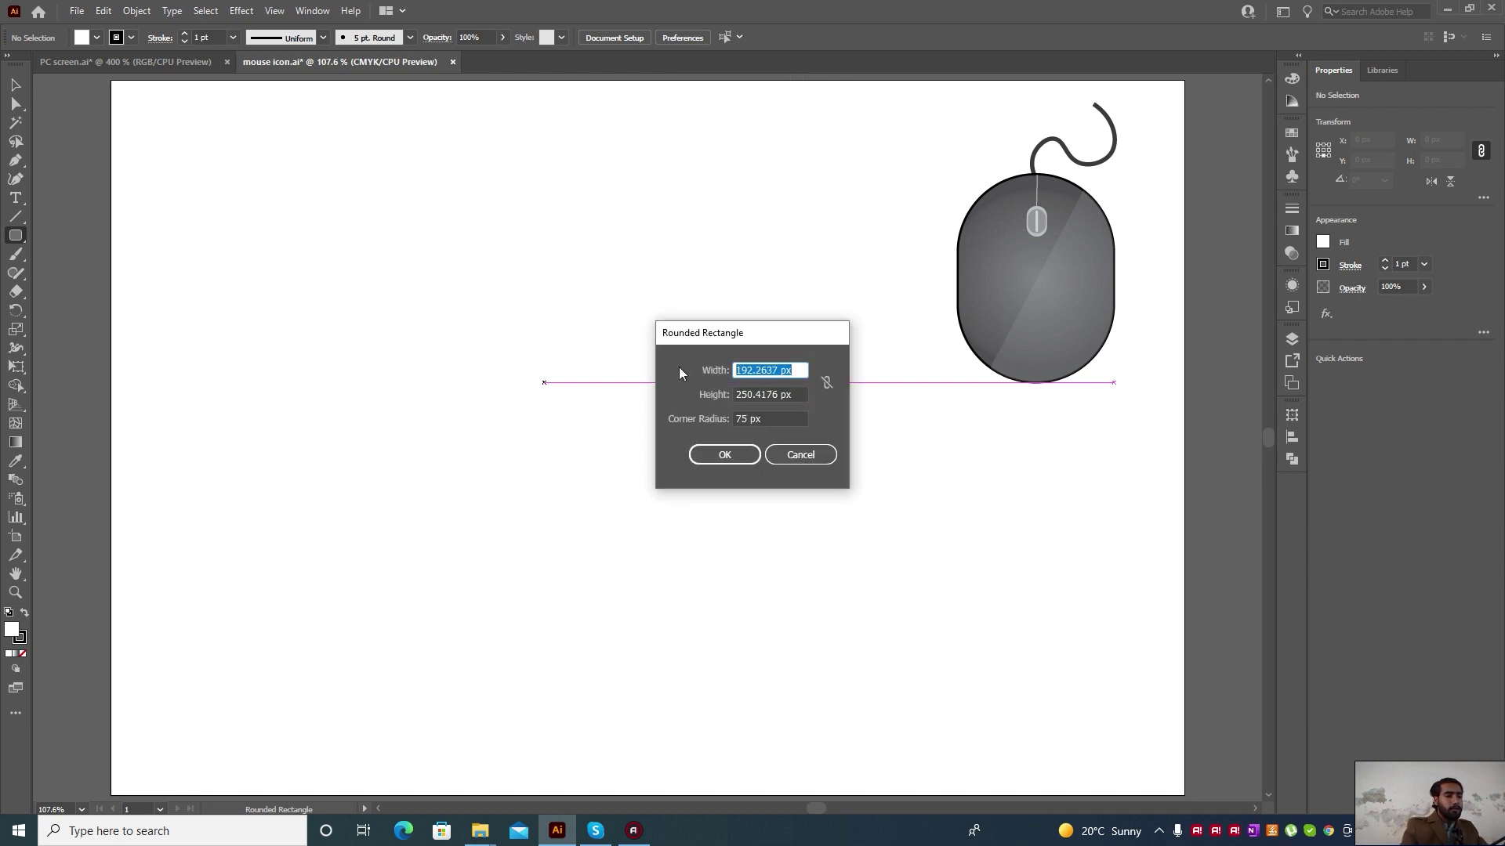
{"action": "key", "text": "BackSpace"}
{"action": "type", "text": "150"}
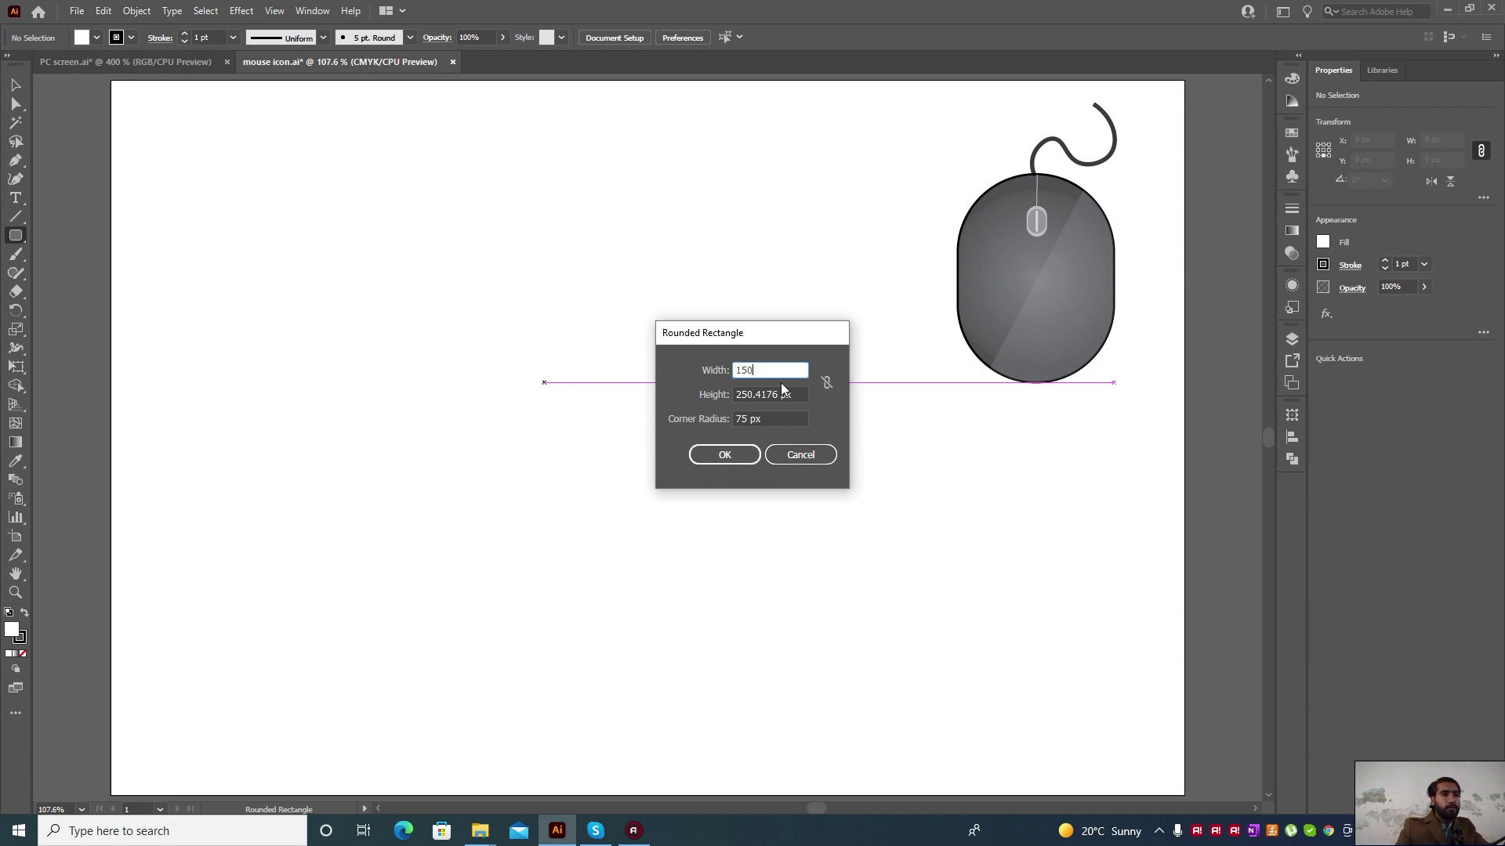
{"action": "key", "text": "Tab"}
{"action": "type", "text": "200"}
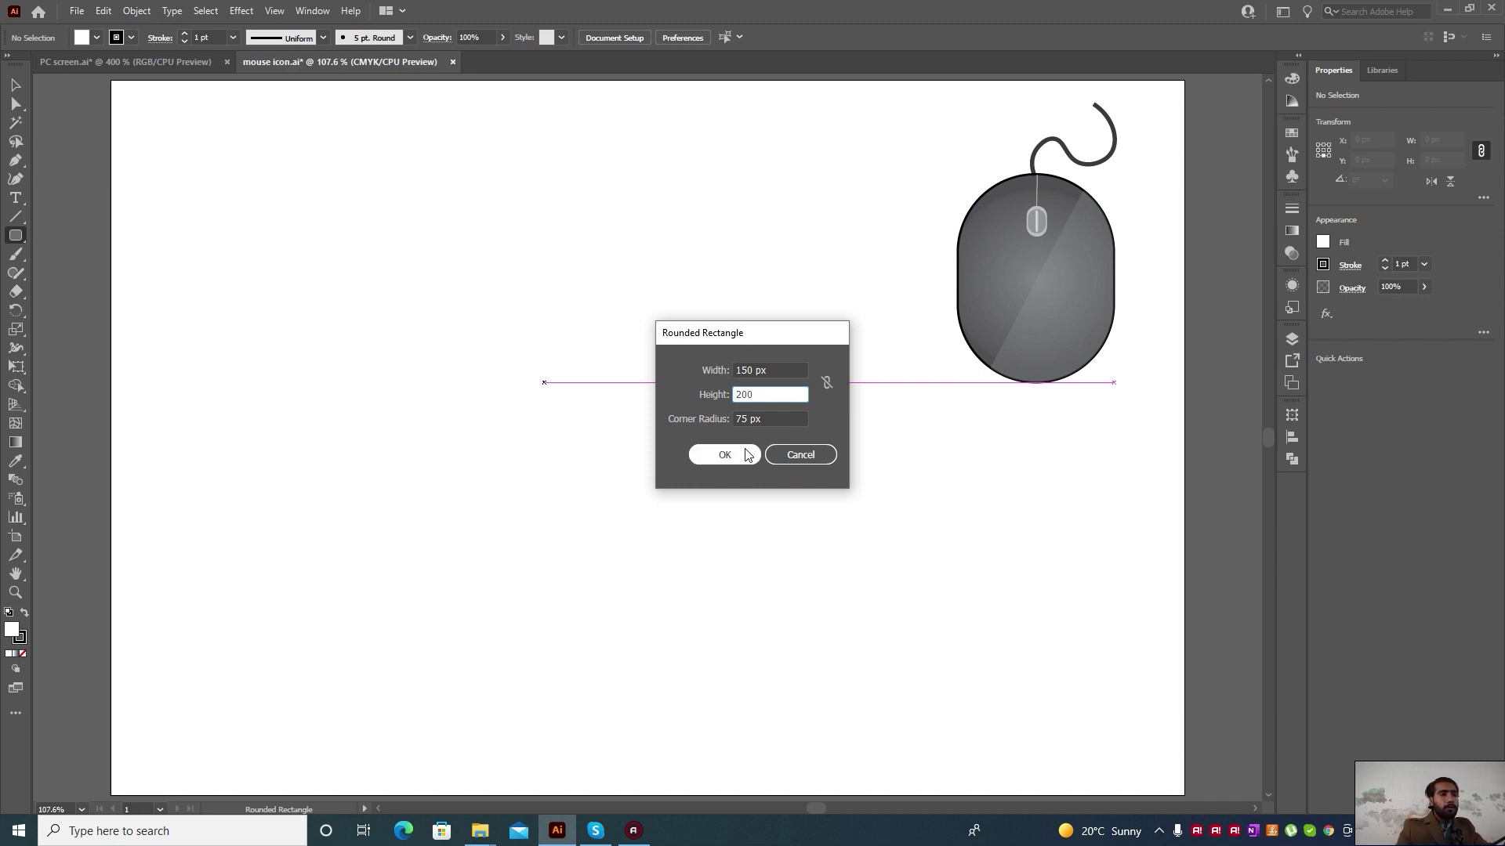
{"action": "left_click", "coordinate": [725, 454]}
{"action": "scroll", "coordinate": [744, 449], "scroll_direction": "down", "scroll_amount": 1}
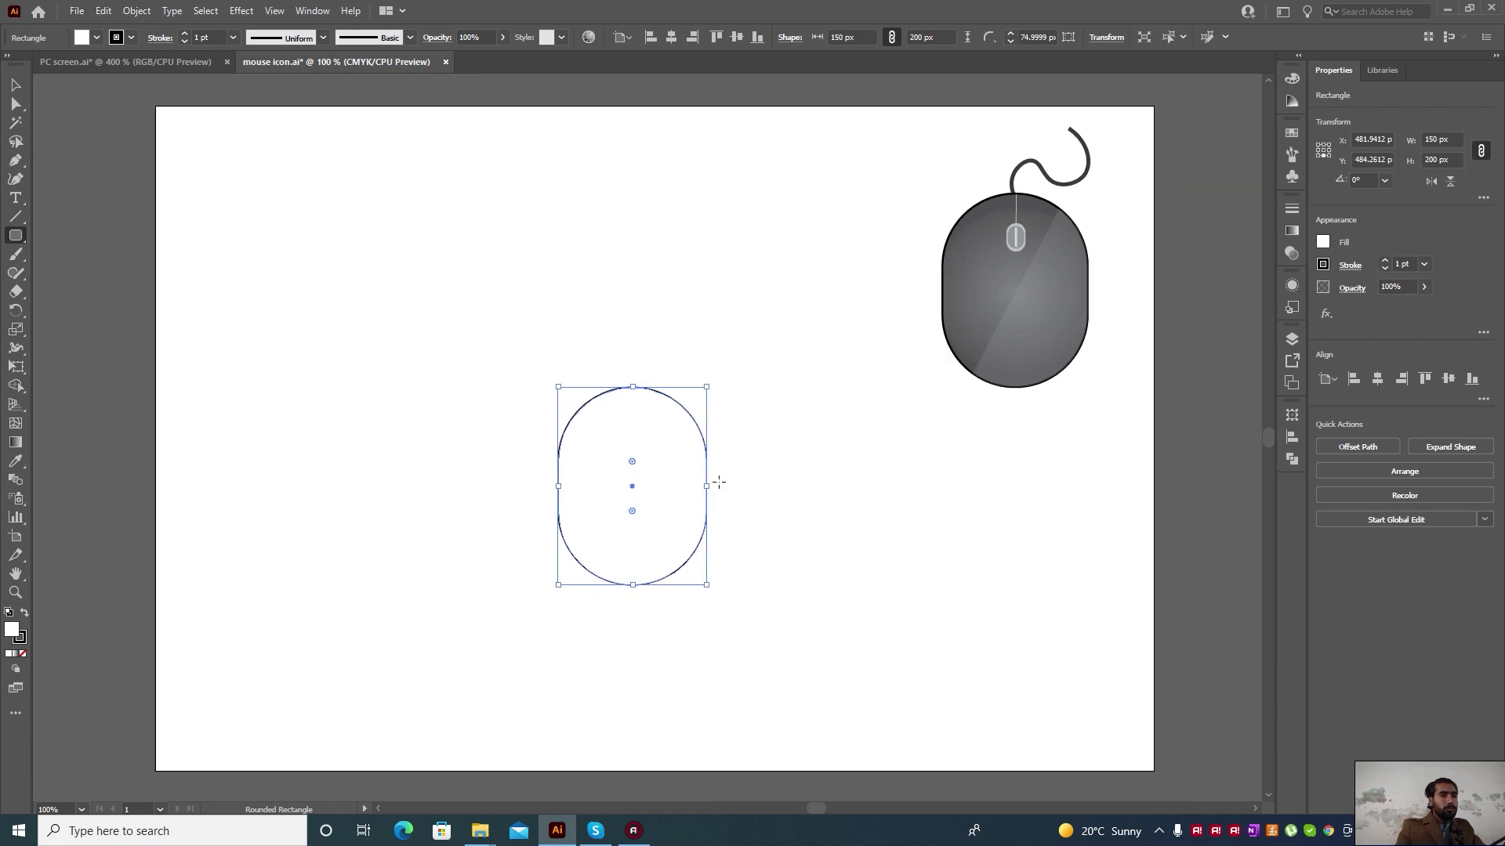
Select the rounded rectangle and give it a radial gradient fill
{"action": "left_click", "coordinate": [16, 84]}
{"action": "left_click", "coordinate": [201, 221]}
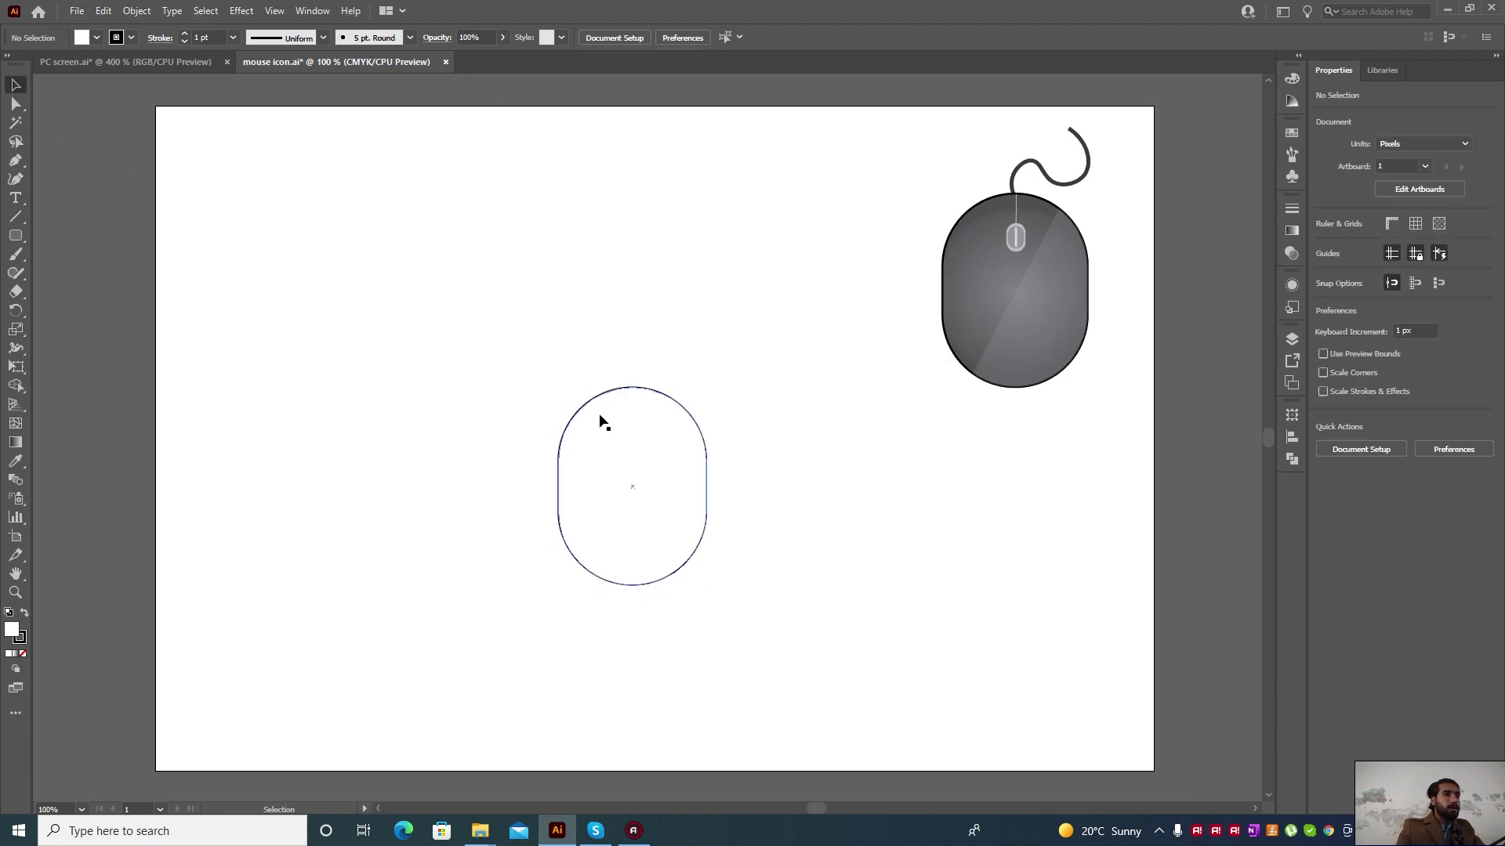
{"action": "left_click", "coordinate": [608, 399]}
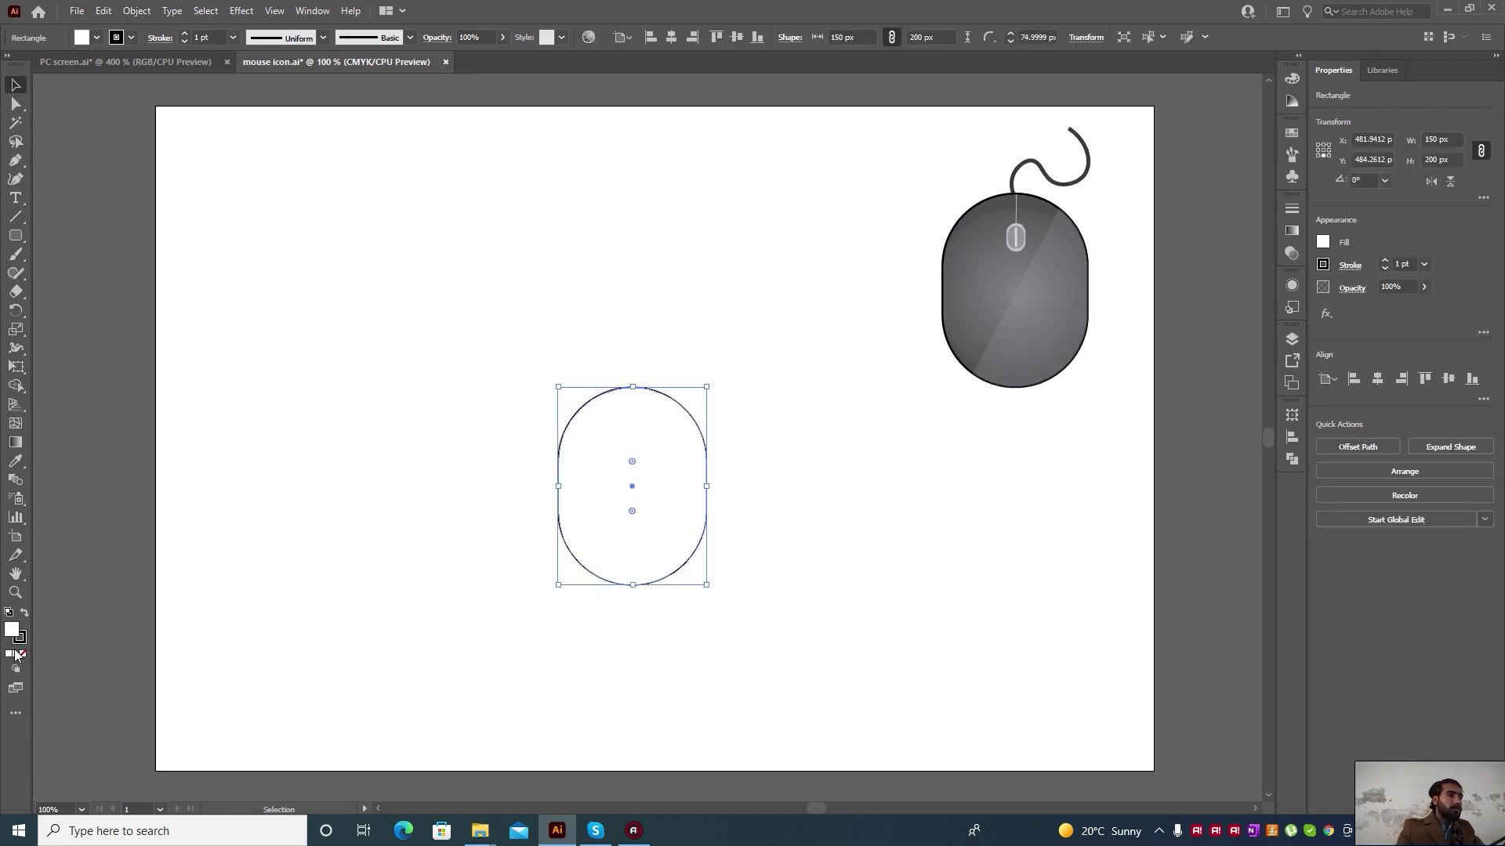
{"action": "left_click", "coordinate": [16, 655]}
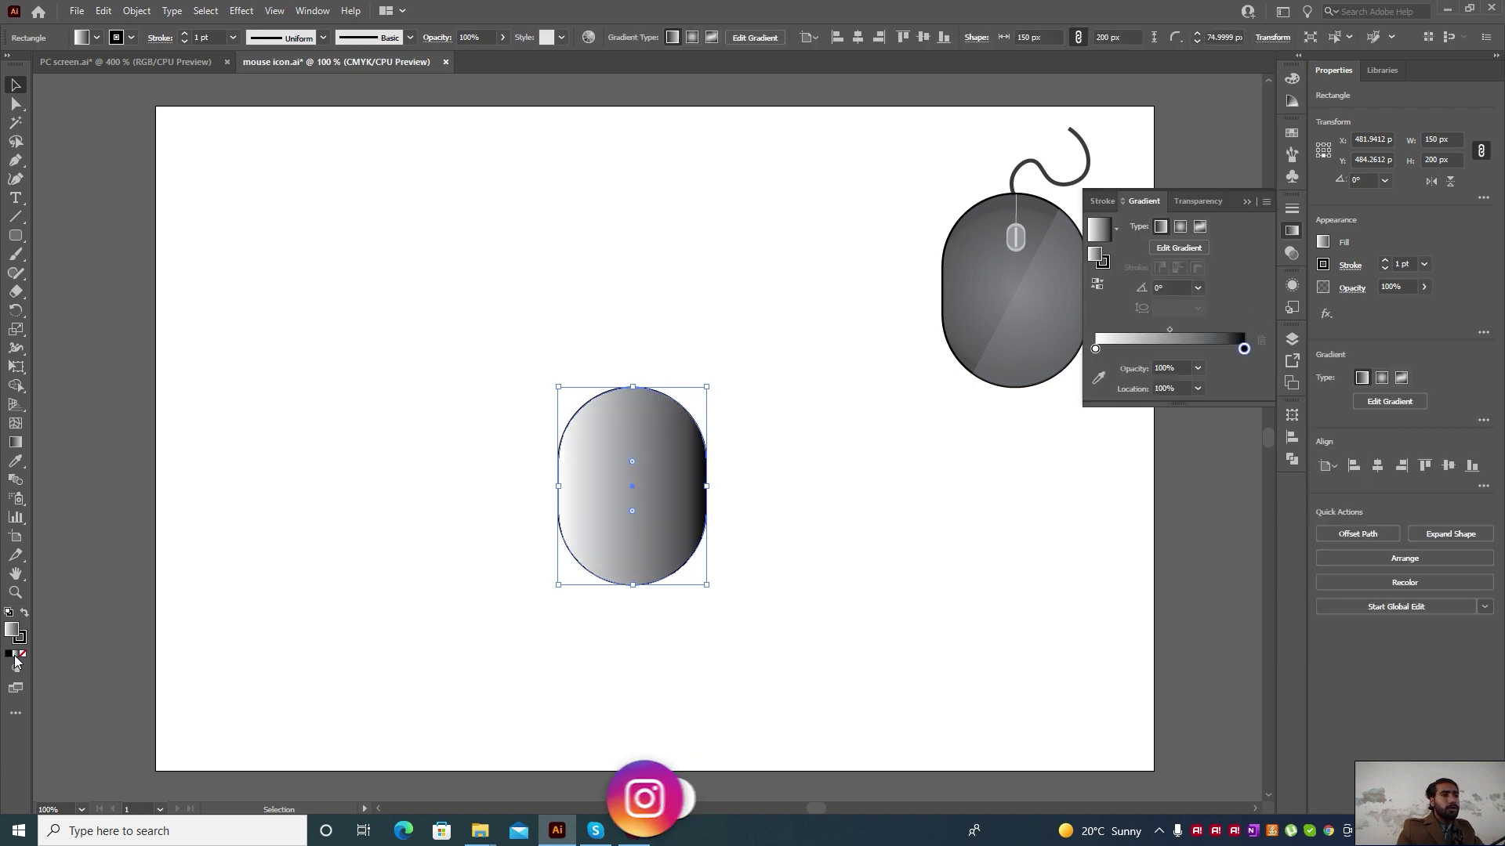
{"action": "left_click", "coordinate": [1180, 227]}
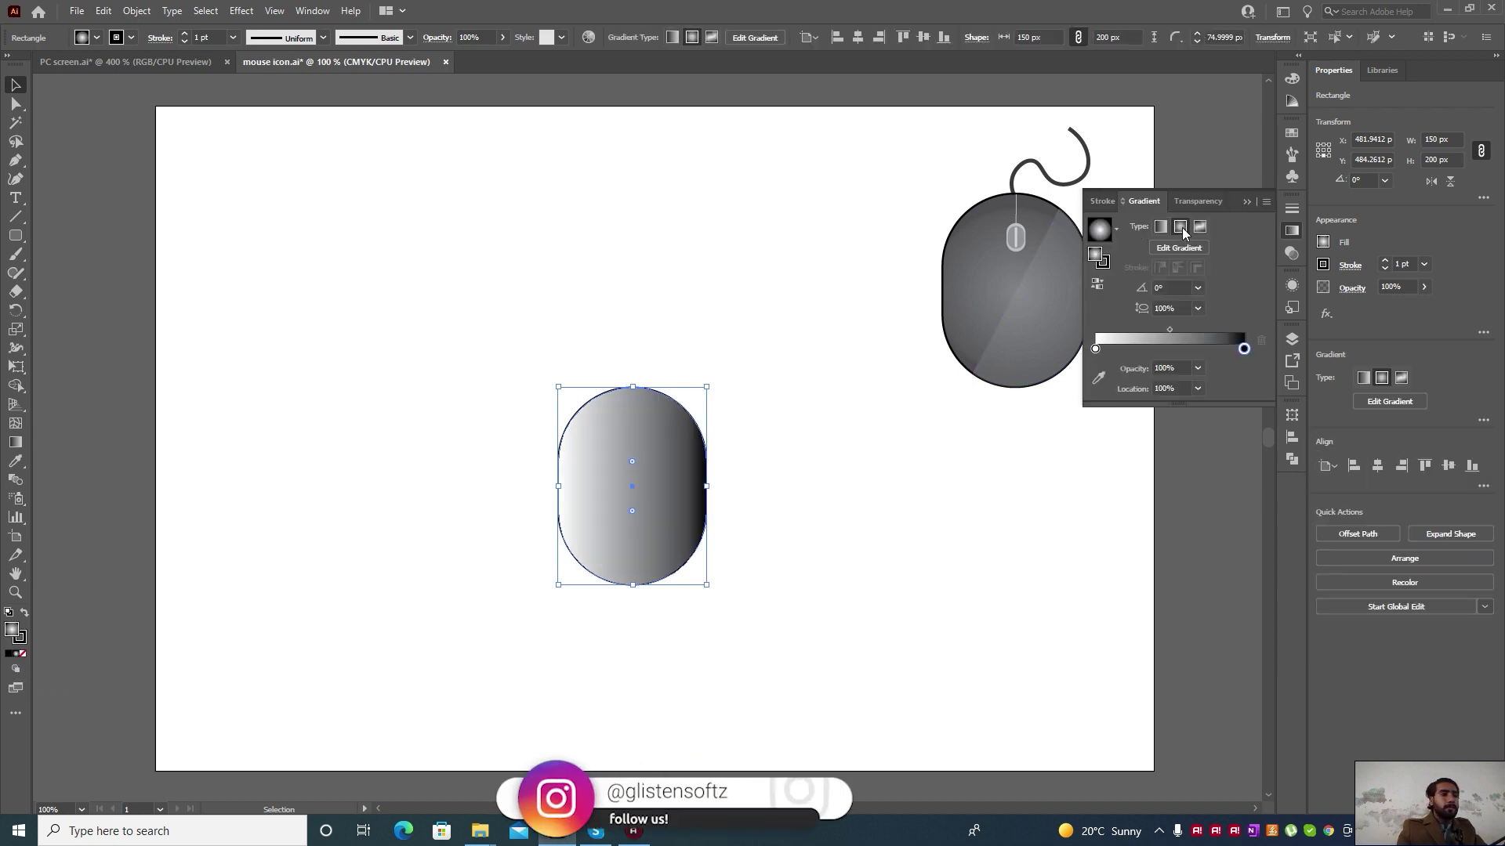
Set the gradient stops to grey at the centre and dark grey at the edge
{"action": "double_click", "coordinate": [1244, 350]}
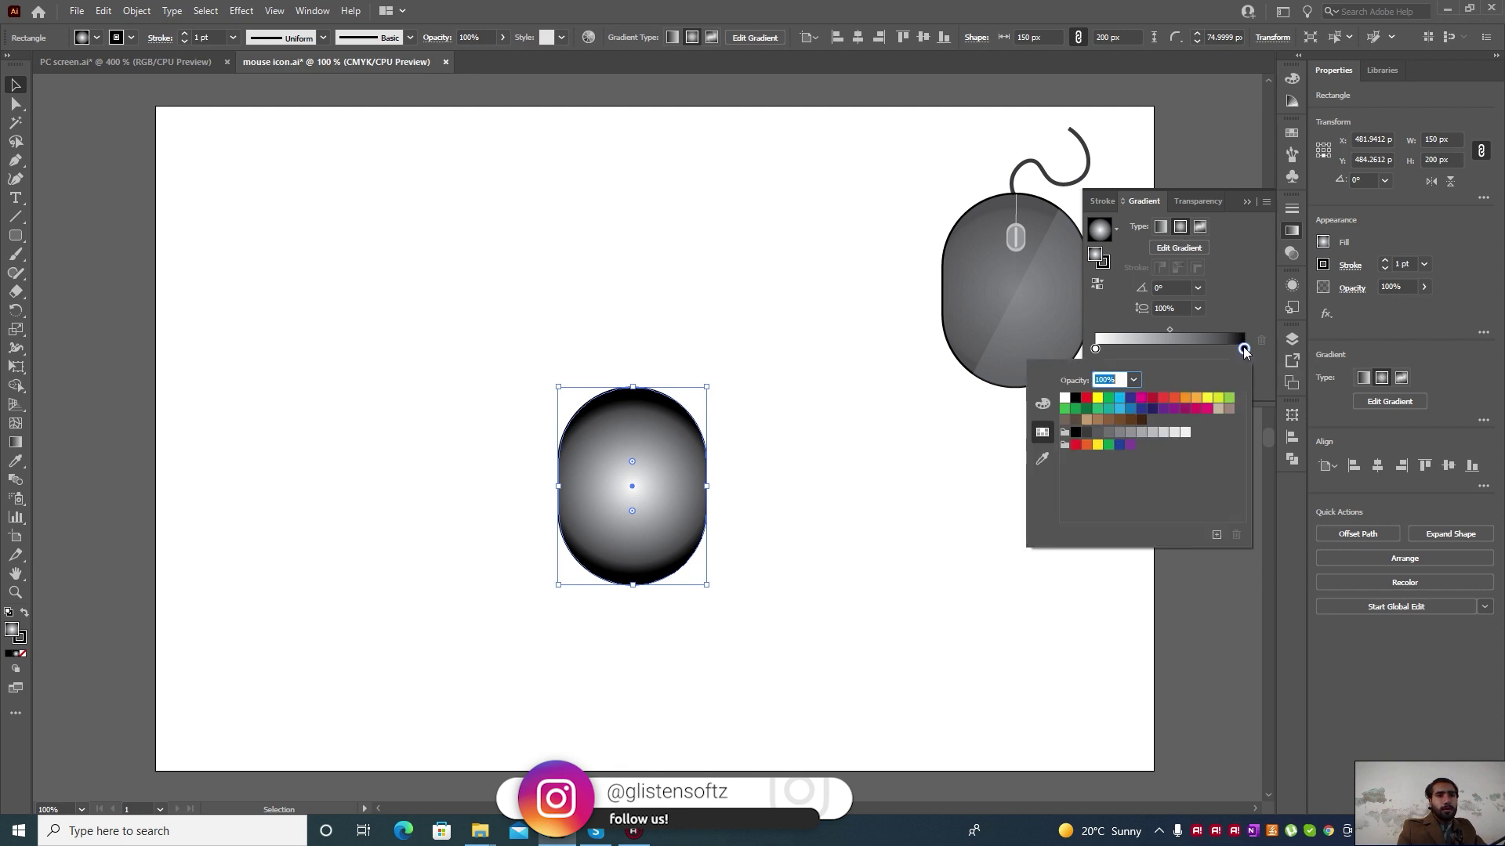
{"action": "left_click", "coordinate": [1097, 434]}
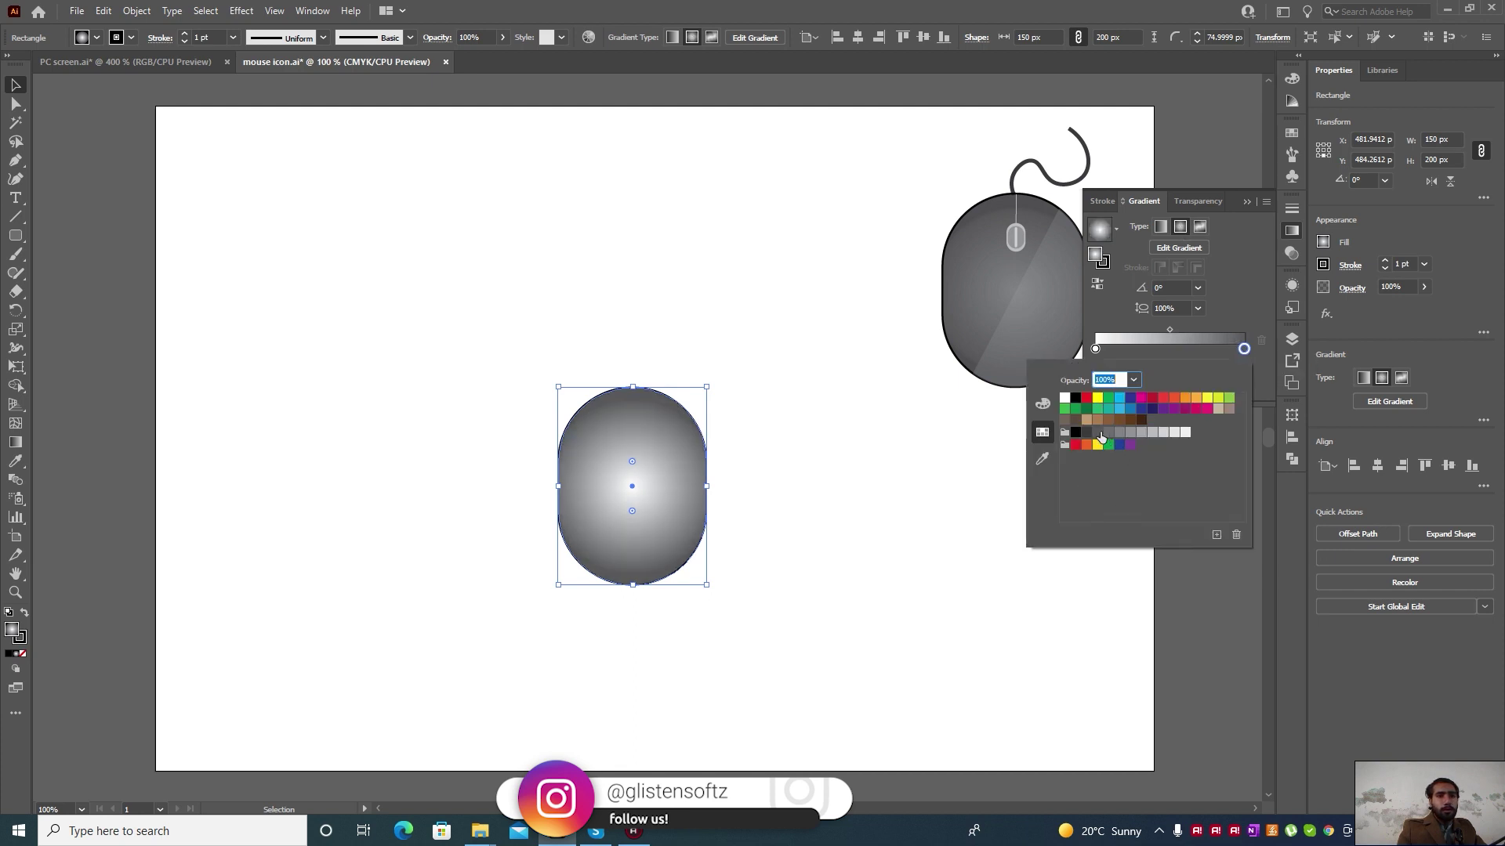
{"action": "double_click", "coordinate": [1096, 349]}
{"action": "left_click", "coordinate": [1154, 436]}
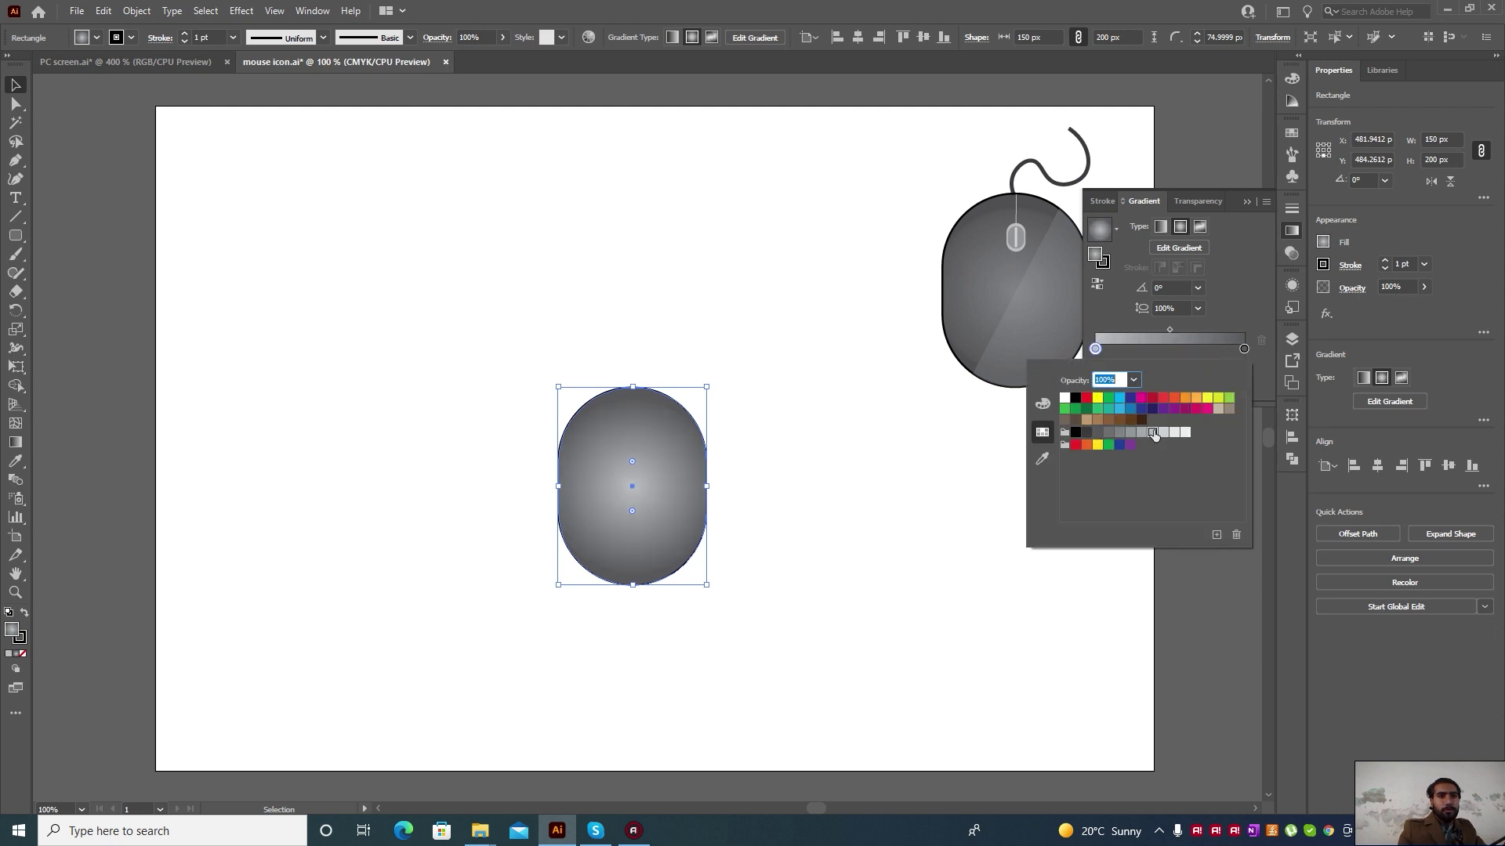
{"action": "left_click", "coordinate": [1243, 204]}
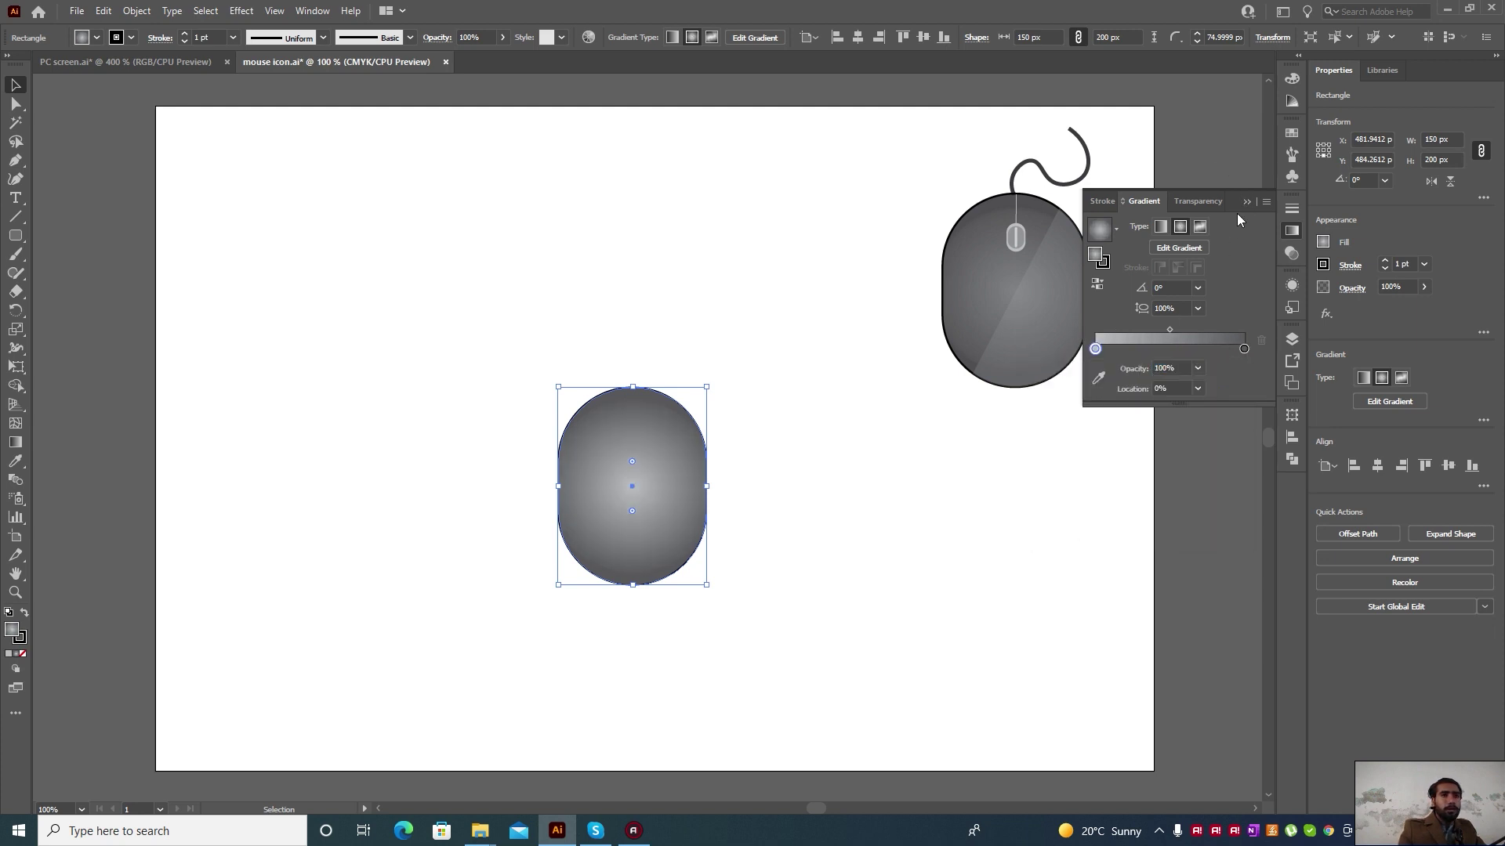
{"action": "left_click", "coordinate": [895, 523]}
{"action": "scroll", "coordinate": [893, 523], "scroll_direction": "down", "scroll_amount": 1}
{"action": "scroll", "coordinate": [774, 559], "scroll_direction": "up", "scroll_amount": 2}
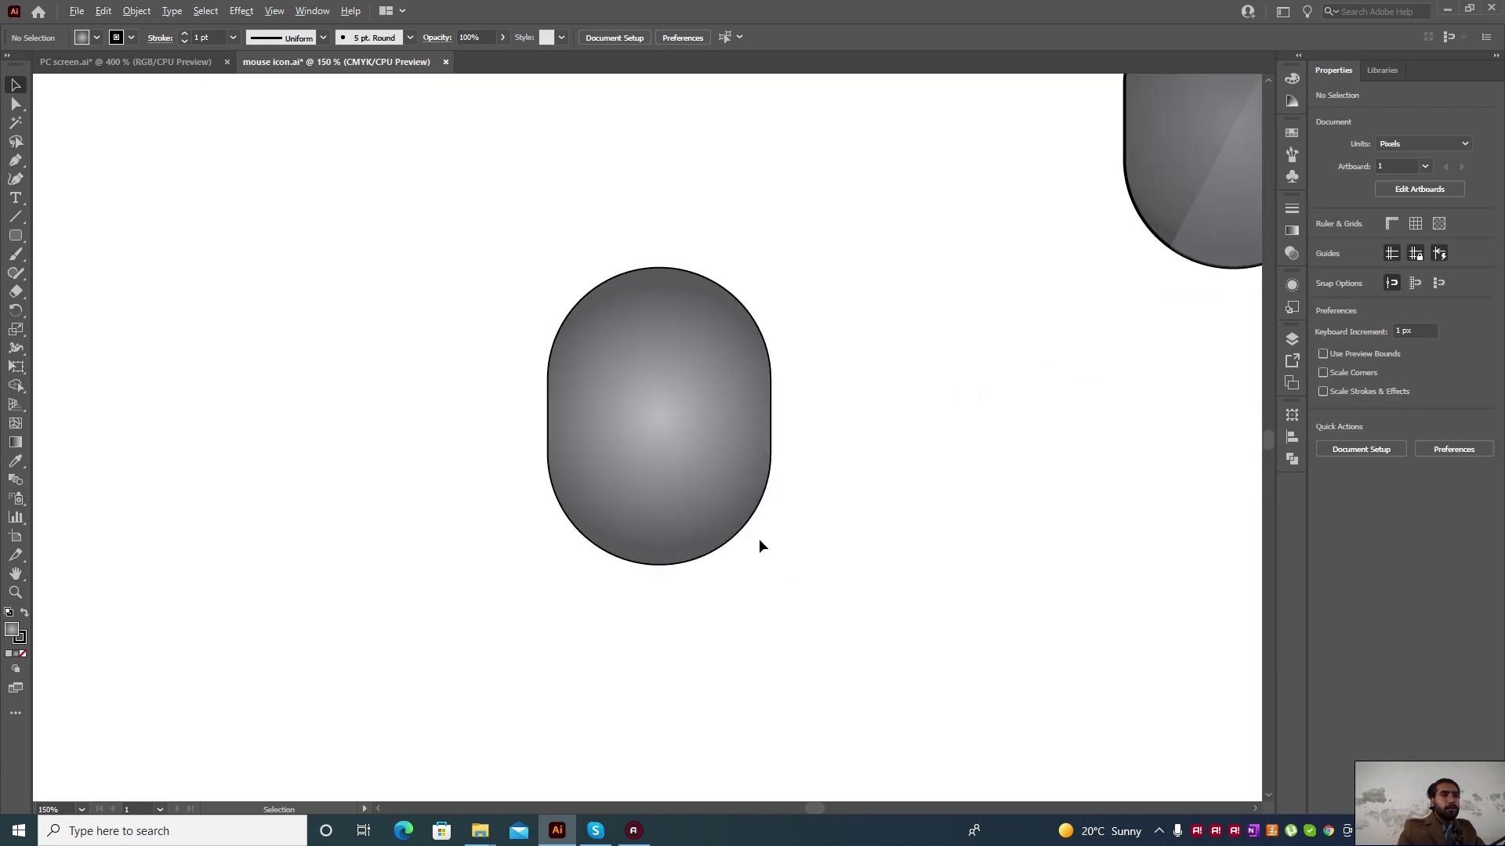
Draw a small rounded rectangle near the top of the mouse body
{"action": "left_click_drag", "start_coordinate": [775, 558], "coordinate": [745, 502]}
{"action": "scroll", "coordinate": [798, 495], "scroll_direction": "down", "scroll_amount": 2}
{"action": "scroll", "coordinate": [741, 506], "scroll_direction": "up", "scroll_amount": 1}
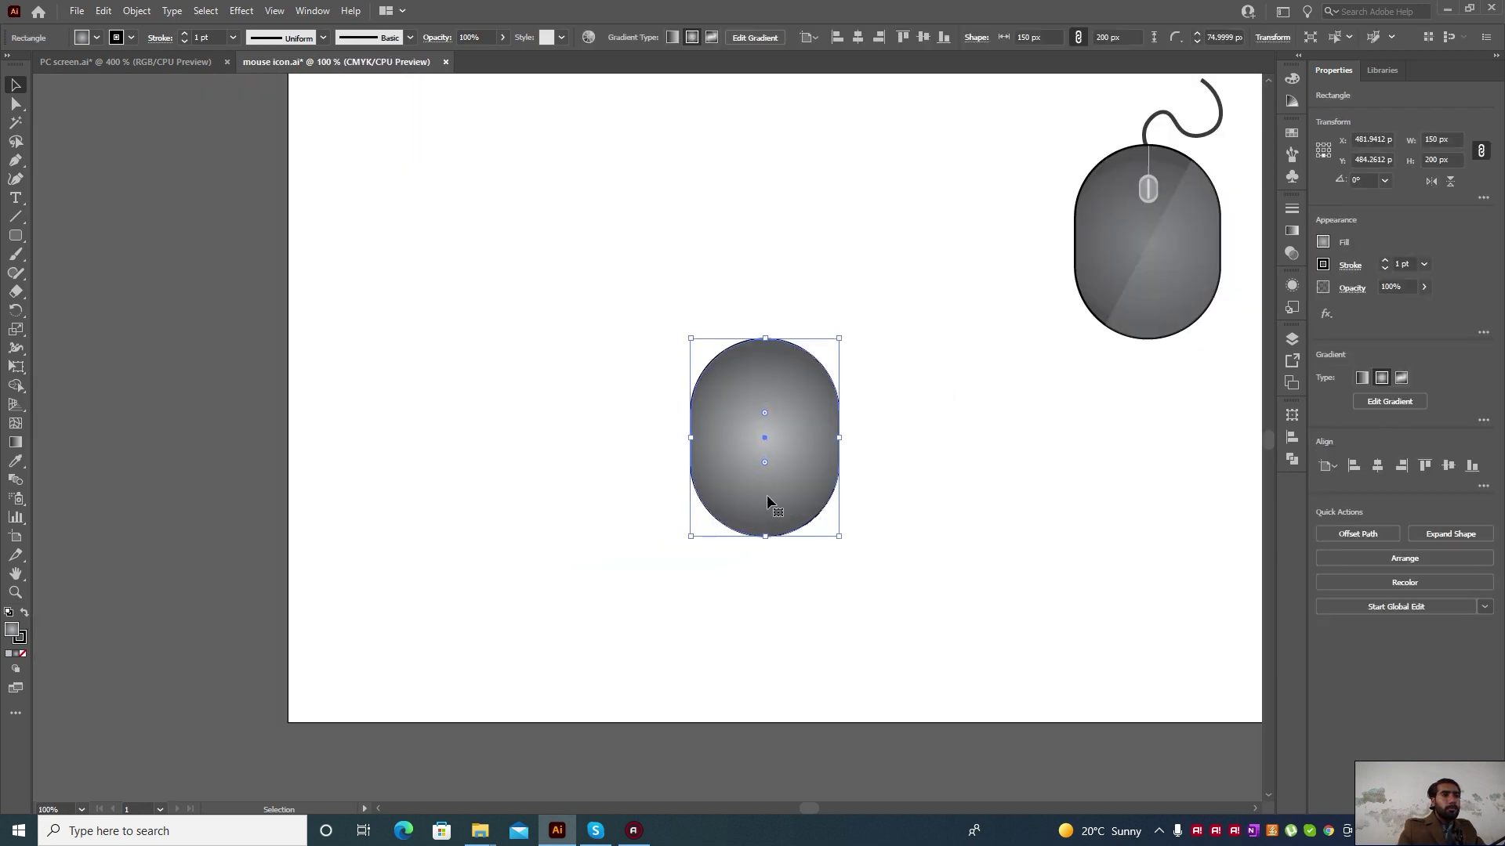
{"action": "left_click", "coordinate": [867, 445]}
{"action": "scroll", "coordinate": [795, 392], "scroll_direction": "up", "scroll_amount": 1}
{"action": "left_click_drag", "start_coordinate": [16, 235], "coordinate": [68, 275]}
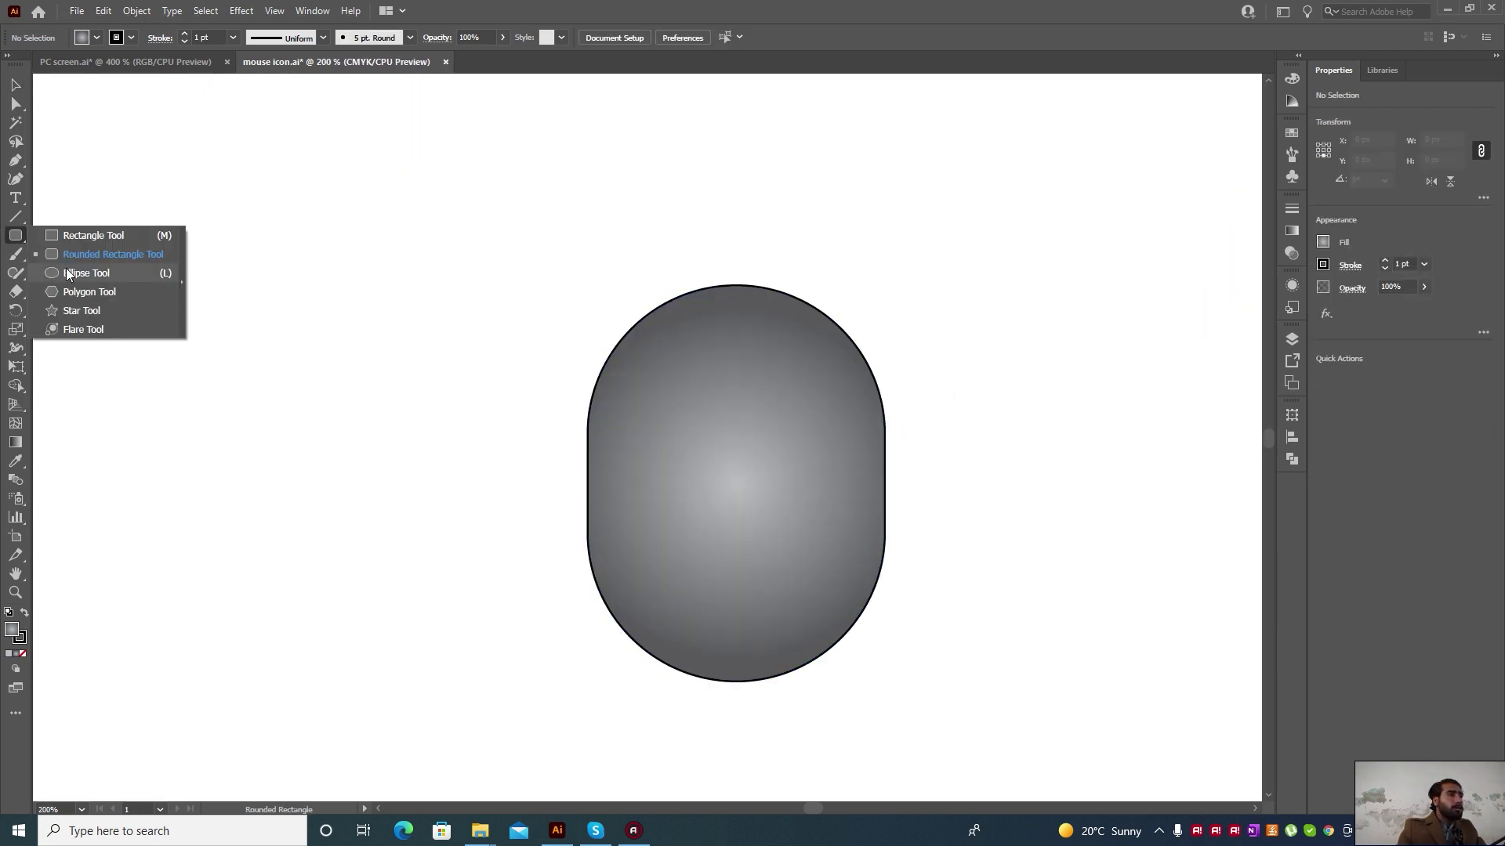
{"action": "scroll", "coordinate": [706, 386], "scroll_direction": "up", "scroll_amount": 1}
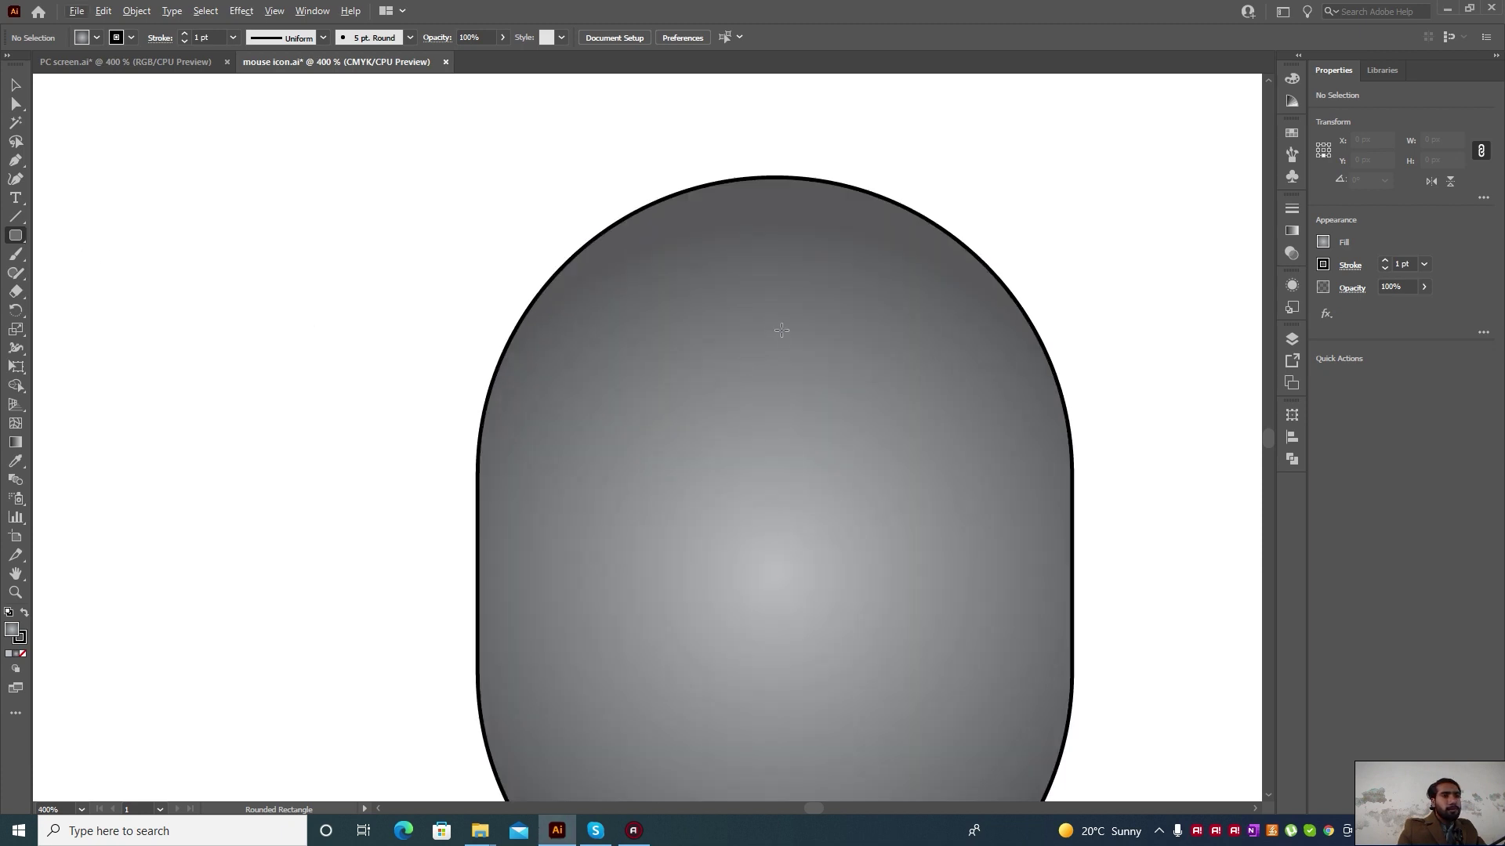
{"action": "left_click_drag", "start_coordinate": [771, 311], "coordinate": [811, 376]}
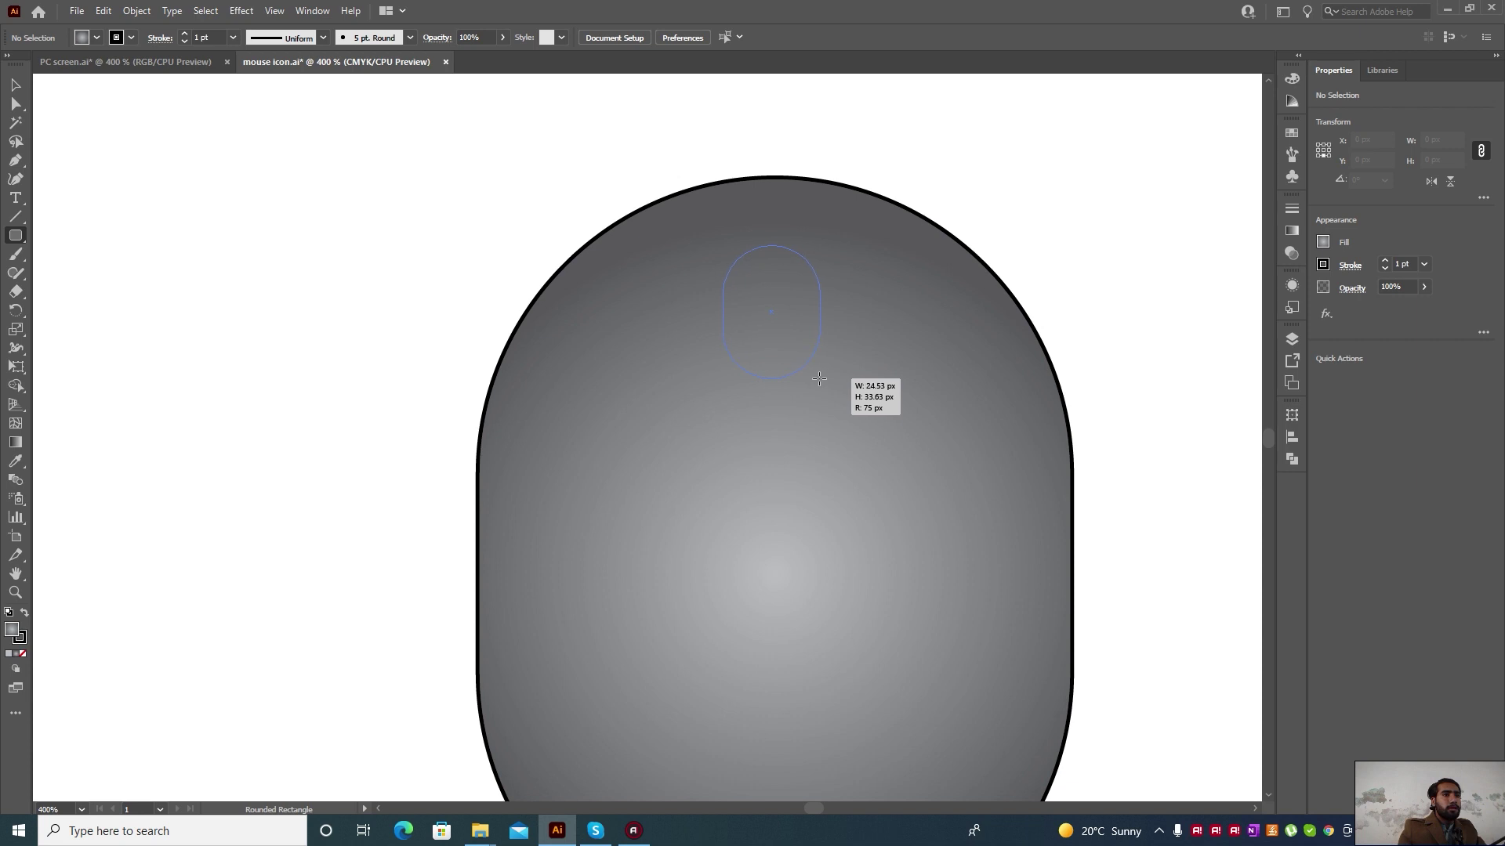
{"action": "left_click_drag", "start_coordinate": [811, 376], "coordinate": [820, 376]}
Duplicate the small rounded rectangle and move the upper copy down about 15 px
{"action": "left_click", "coordinate": [15, 84]}
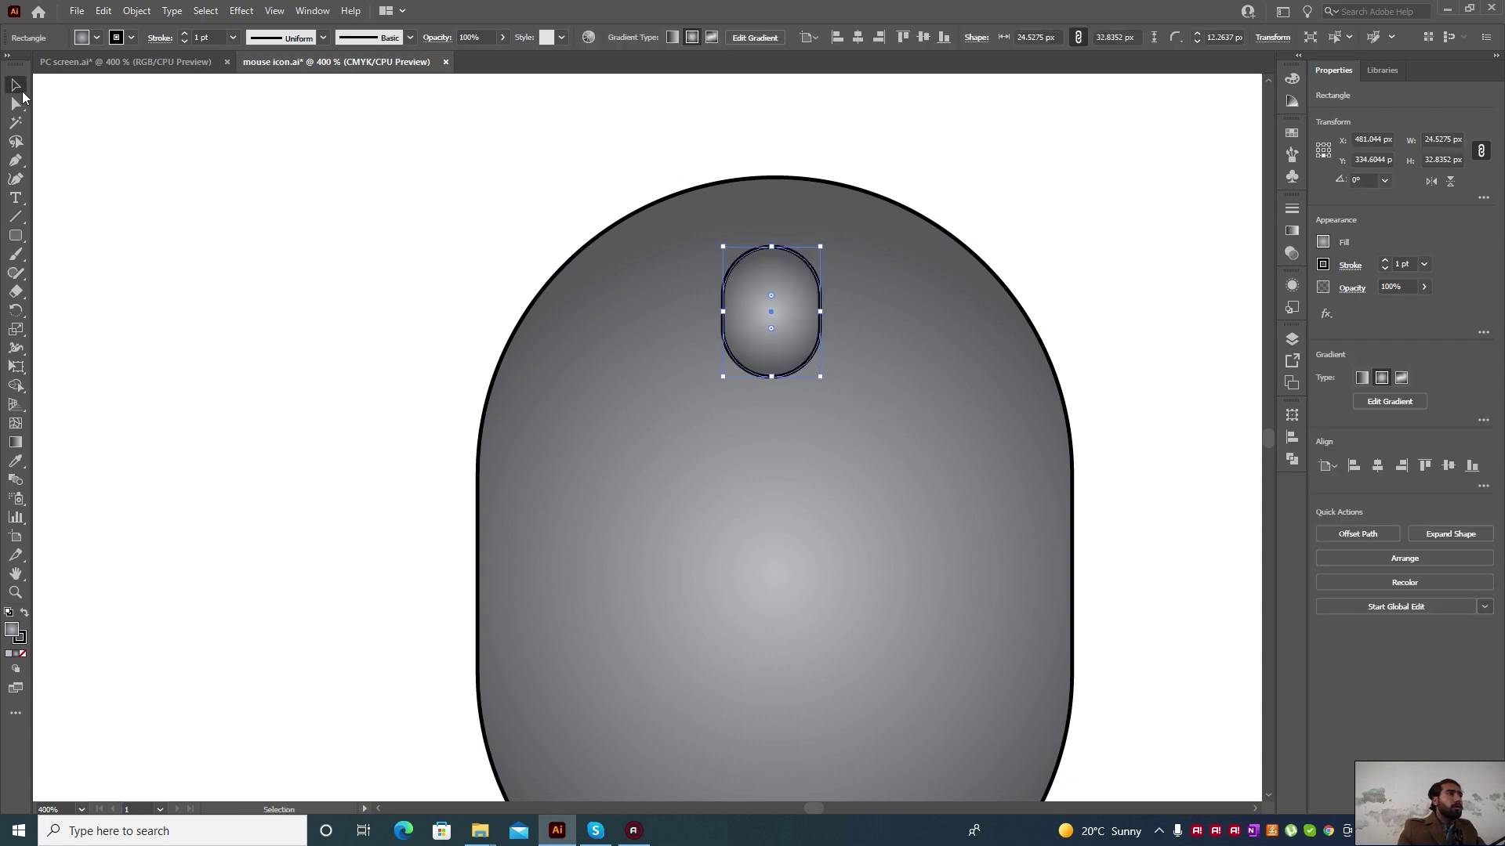
{"action": "left_click_drag", "start_coordinate": [770, 312], "coordinate": [771, 327]}
{"action": "left_click", "coordinate": [773, 249]}
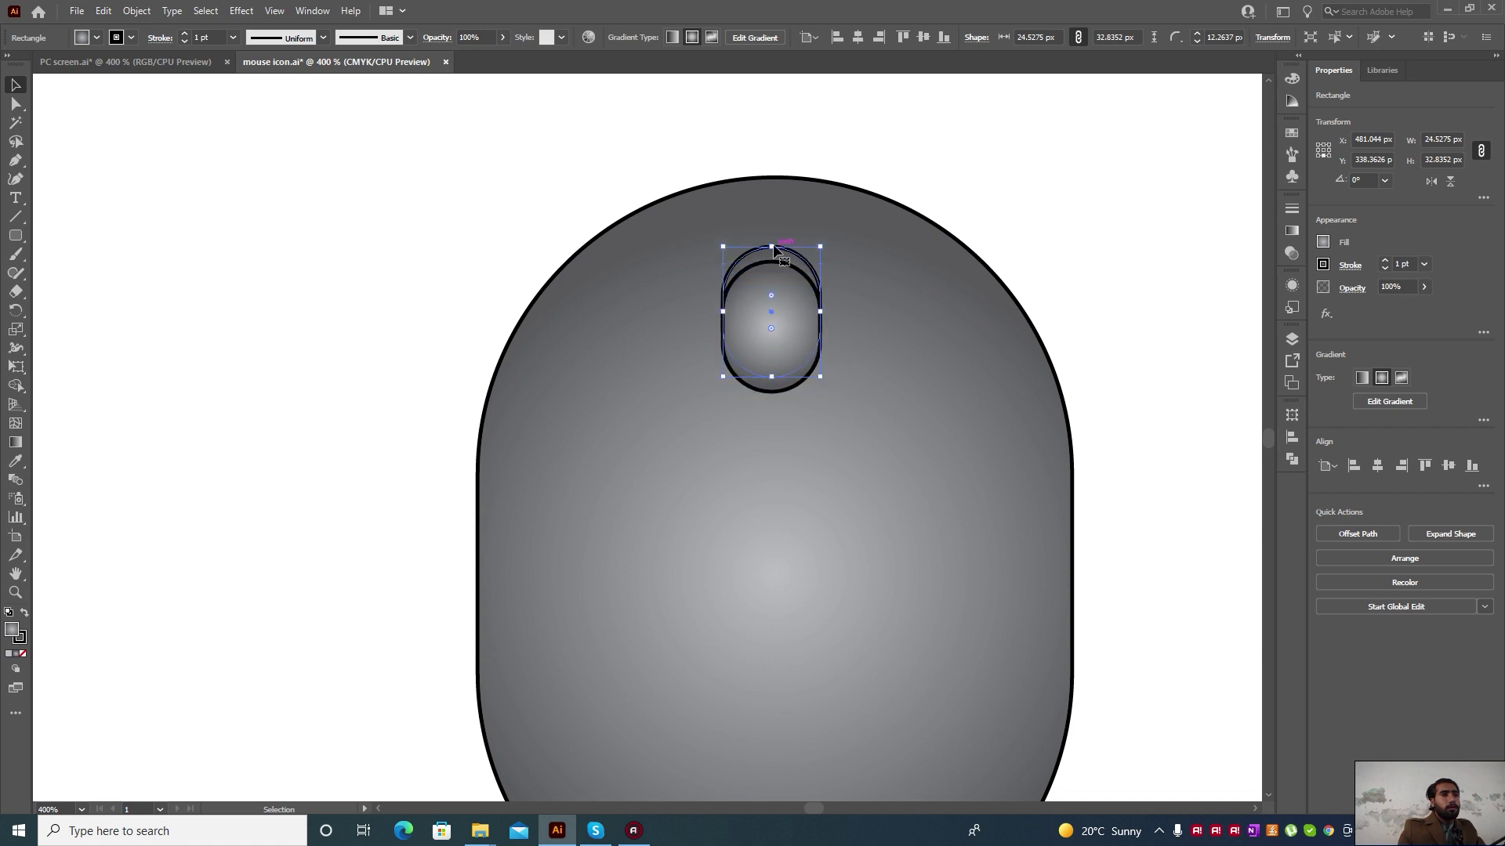
{"action": "left_click_drag", "start_coordinate": [772, 251], "coordinate": [772, 263]}
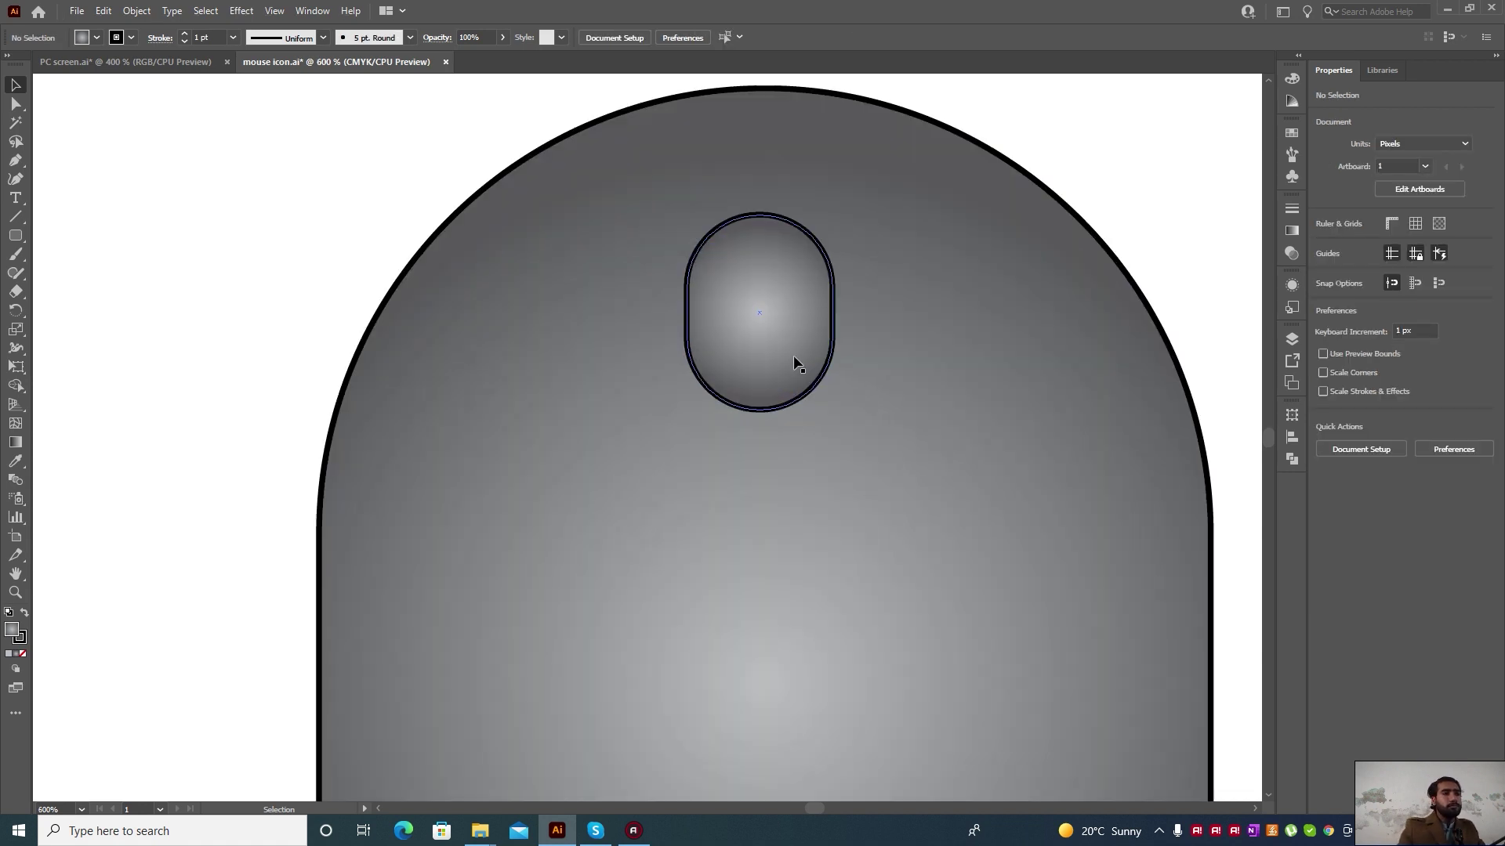
{"action": "scroll", "coordinate": [793, 355], "scroll_direction": "up", "scroll_amount": 1, "text": "alt"}
Fill the small shape with light grey and set its stroke to None
{"action": "left_click", "coordinate": [97, 37]}
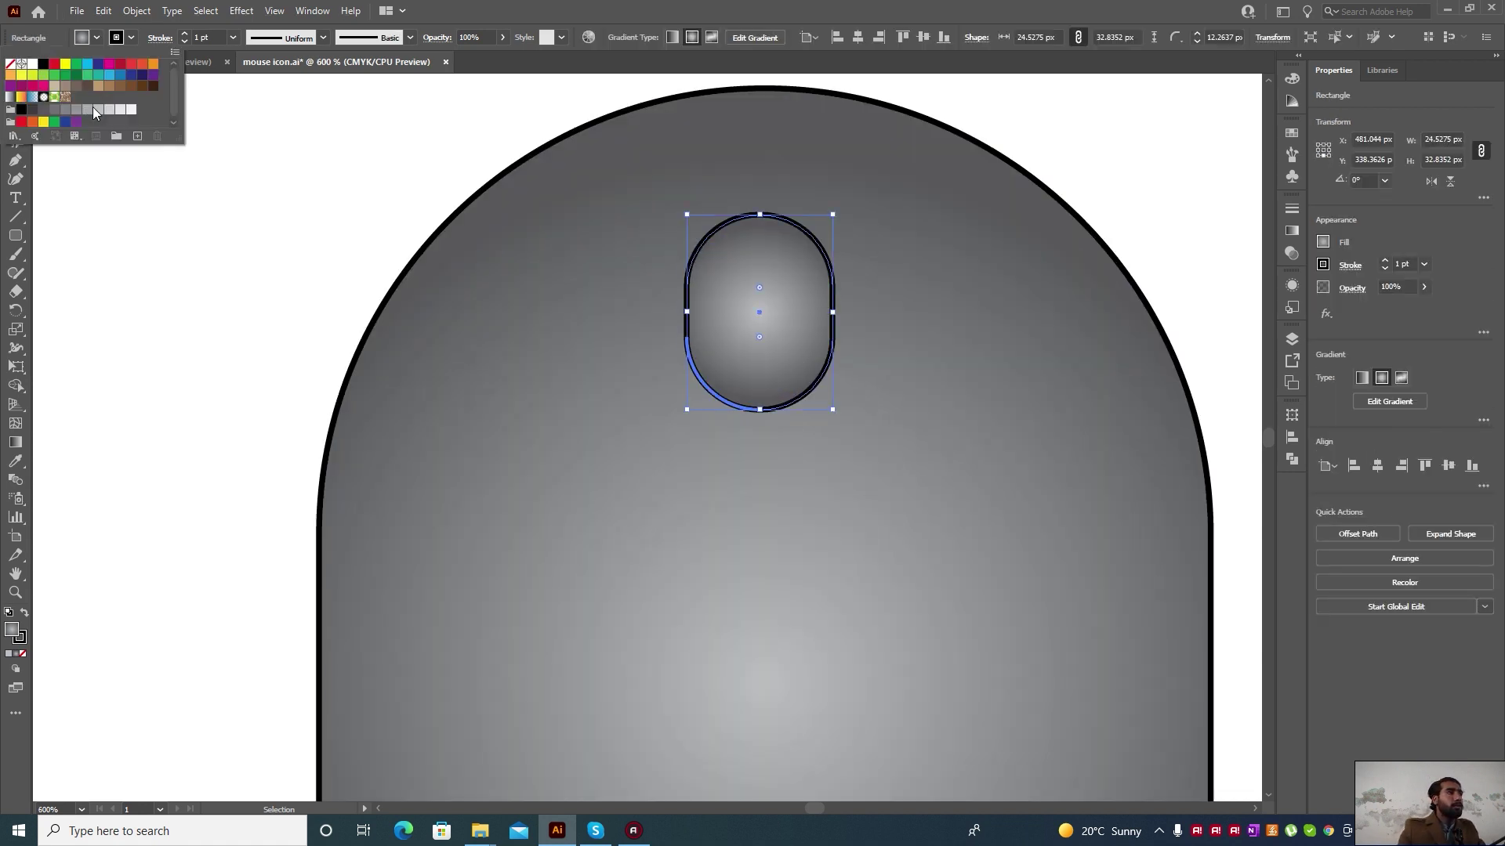
{"action": "left_click", "coordinate": [93, 109]}
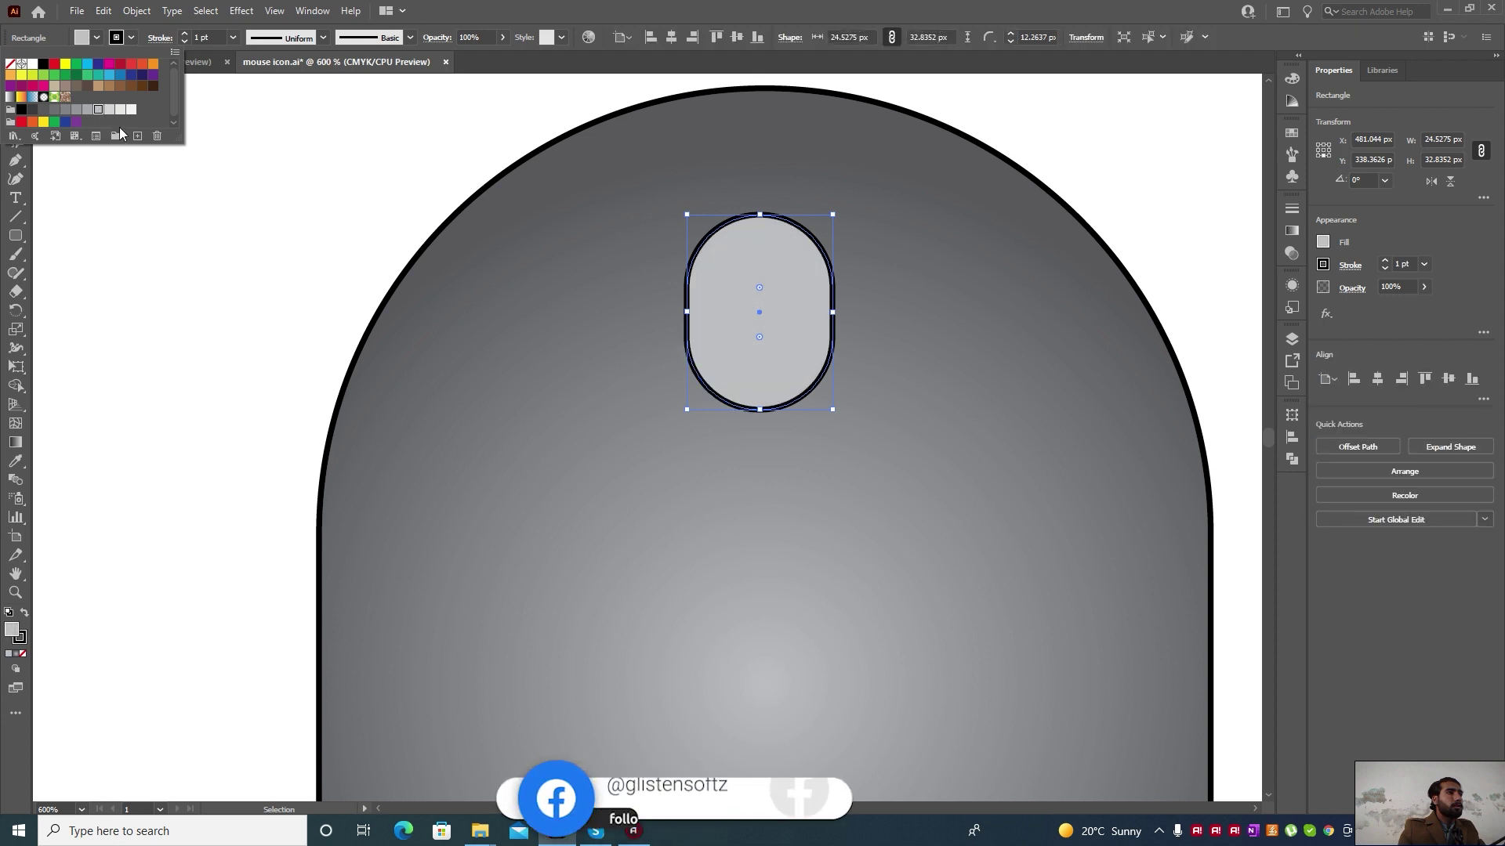
{"action": "left_click", "coordinate": [130, 37]}
{"action": "left_click", "coordinate": [19, 67]}
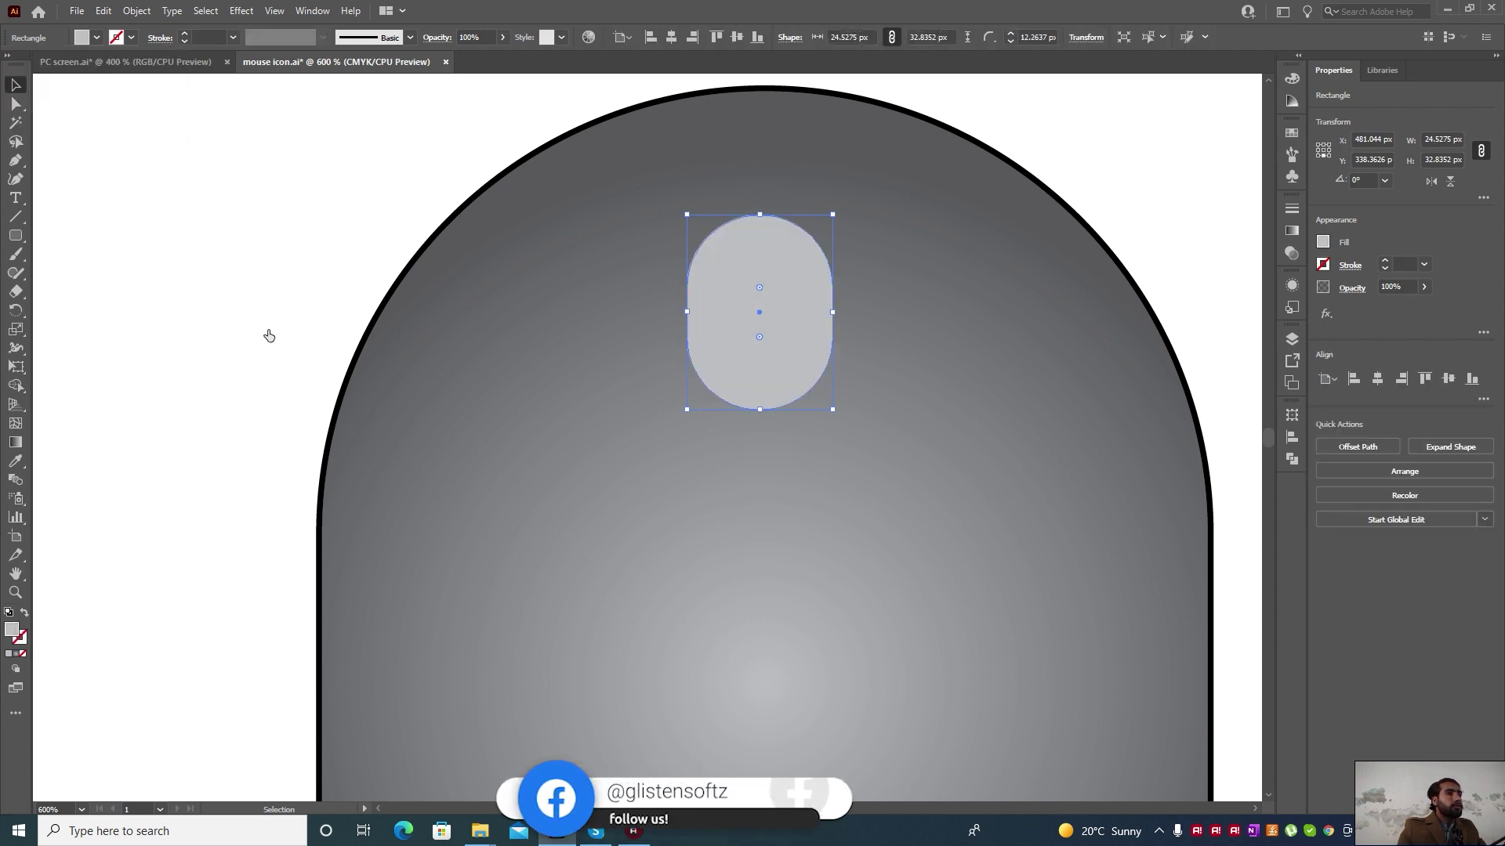
{"action": "scroll", "coordinate": [754, 331], "scroll_direction": "down", "scroll_amount": 1, "text": "alt"}
{"action": "scroll", "coordinate": [754, 332], "scroll_direction": "down", "scroll_amount": 1, "text": "alt"}
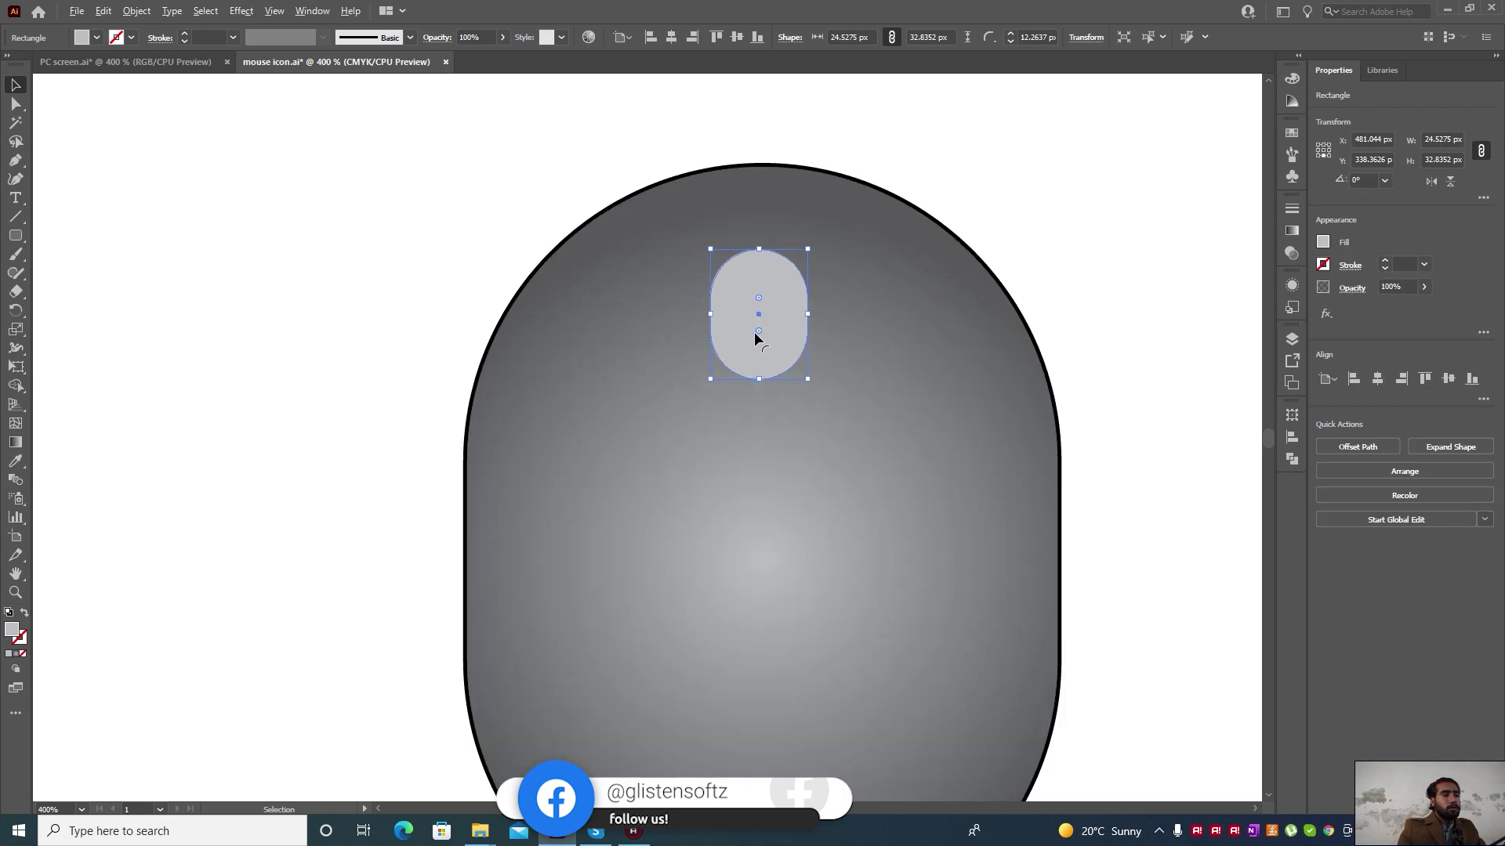
{"action": "scroll", "coordinate": [754, 332], "scroll_direction": "up", "scroll_amount": 1}
{"action": "left_click_drag", "start_coordinate": [24, 239], "coordinate": [110, 268]}
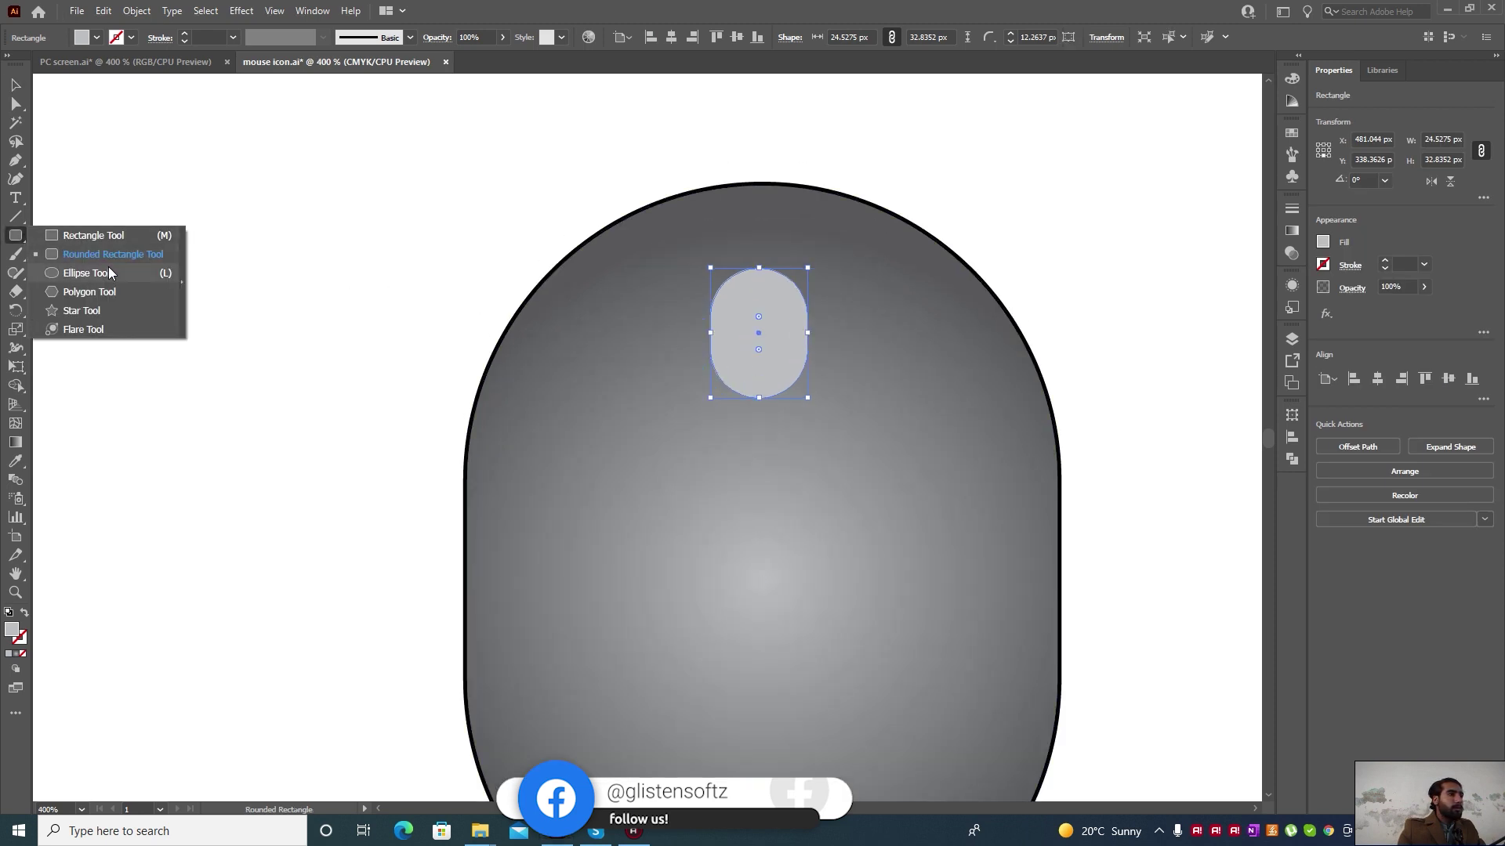
Draw an ellipse inside the scroll wheel and stretch it to about 18.8 × 26.5 px
{"action": "scroll", "coordinate": [752, 329], "scroll_direction": "up", "scroll_amount": 1, "text": "alt"}
{"action": "scroll", "coordinate": [727, 275], "scroll_direction": "up", "scroll_amount": 2, "text": "alt"}
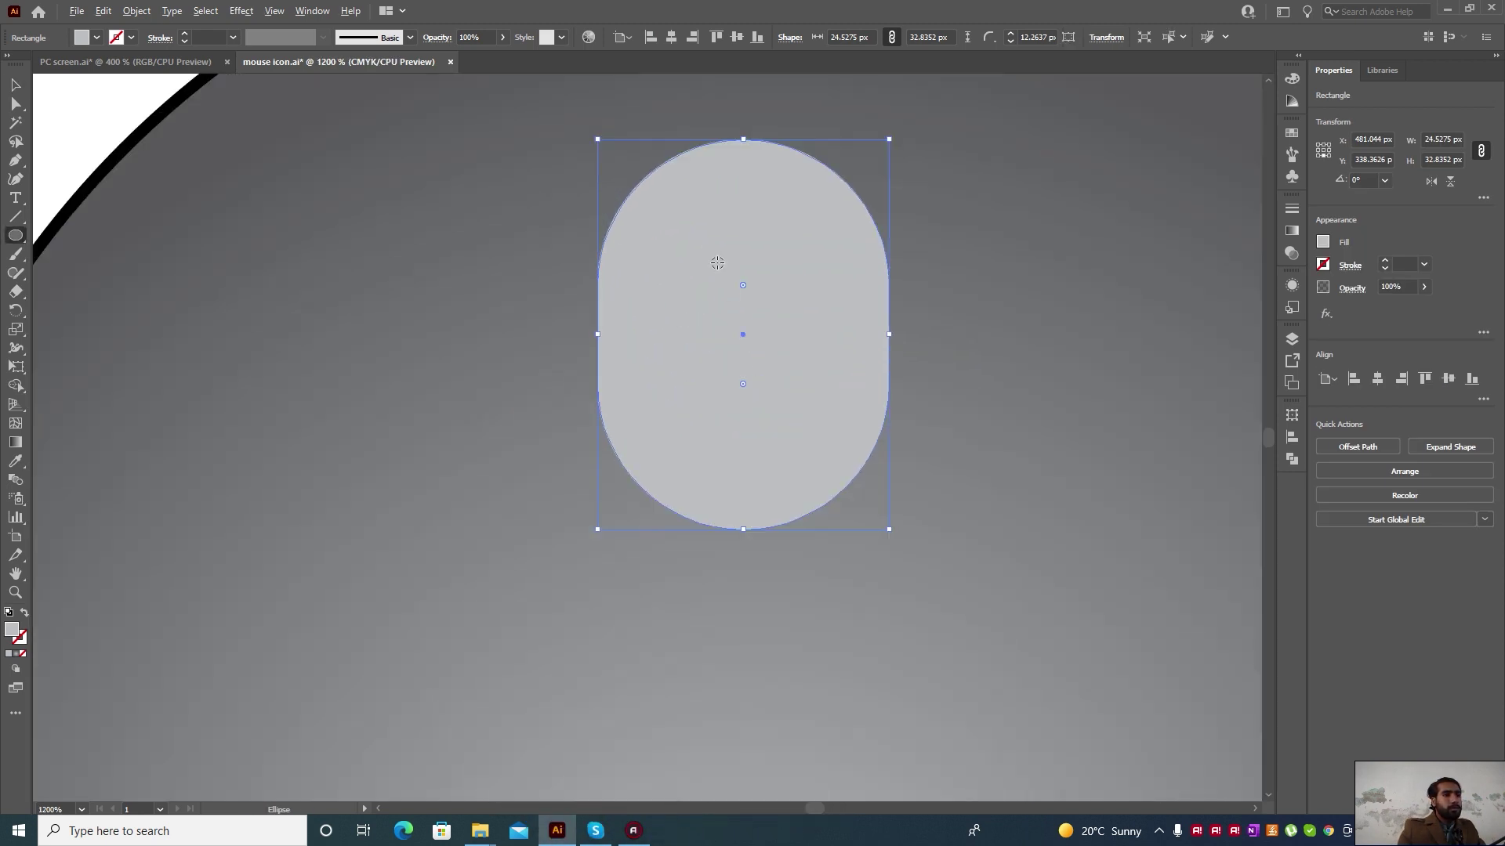
{"action": "left_click_drag", "start_coordinate": [672, 204], "coordinate": [854, 477]}
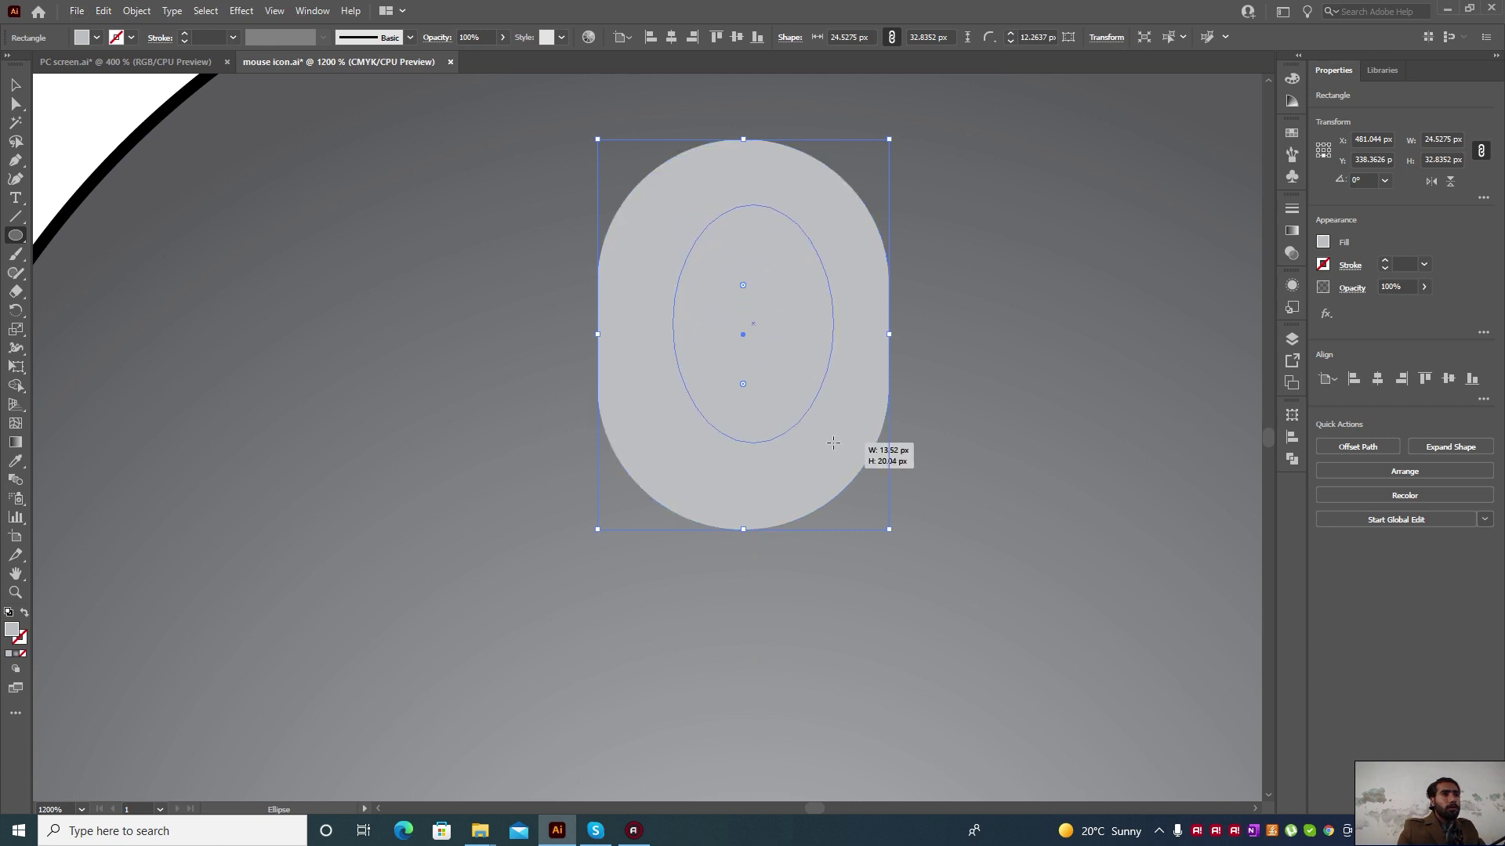
{"action": "left_click_drag", "start_coordinate": [673, 341], "coordinate": [631, 341]}
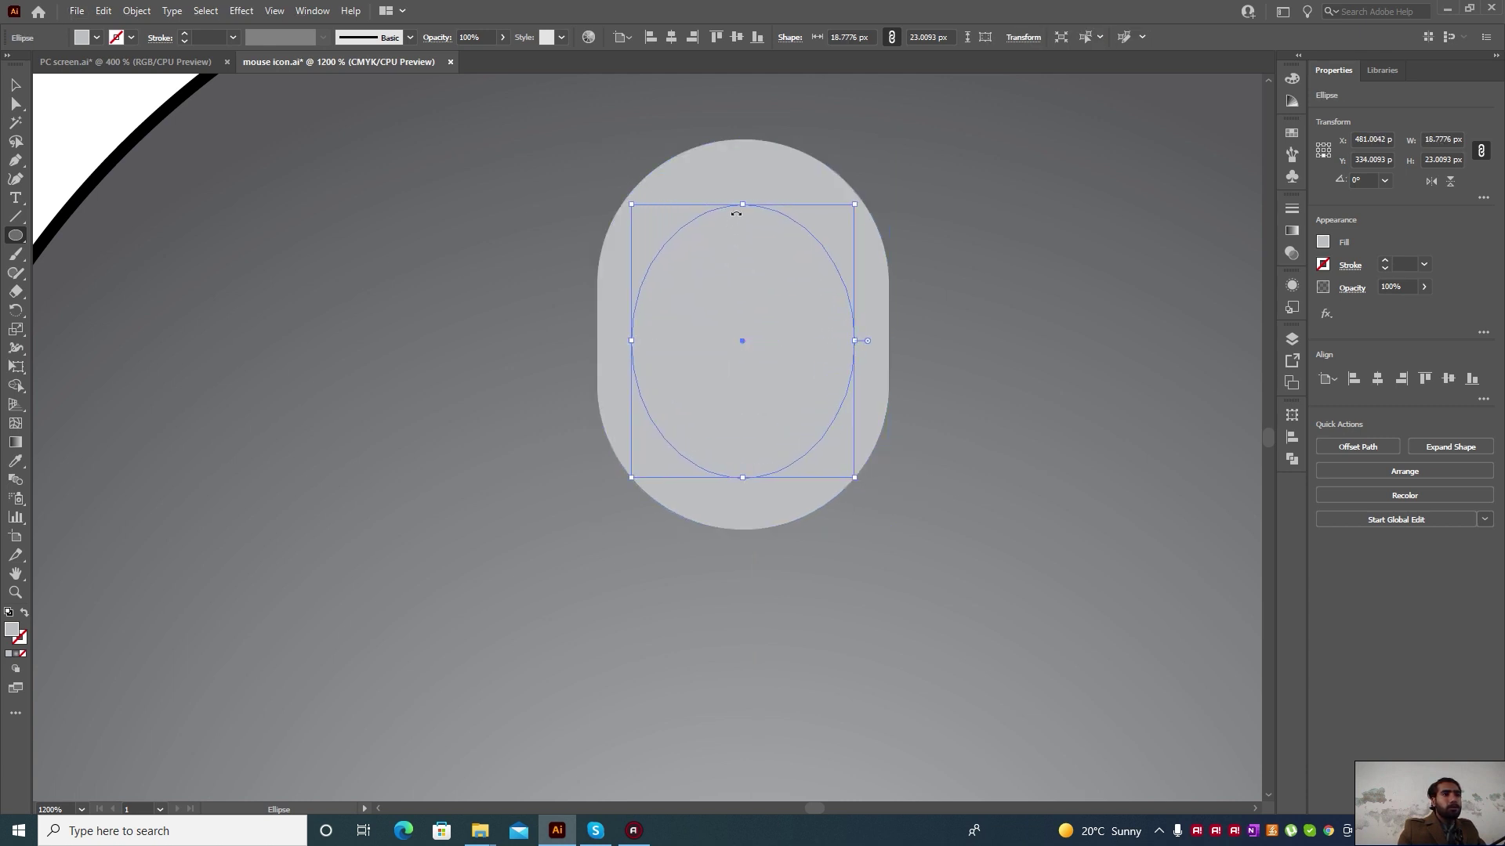
{"action": "left_click_drag", "start_coordinate": [743, 205], "coordinate": [743, 180]}
{"action": "left_click_drag", "start_coordinate": [745, 477], "coordinate": [746, 480]}
{"action": "scroll", "coordinate": [746, 480], "scroll_direction": "down", "scroll_amount": 1}
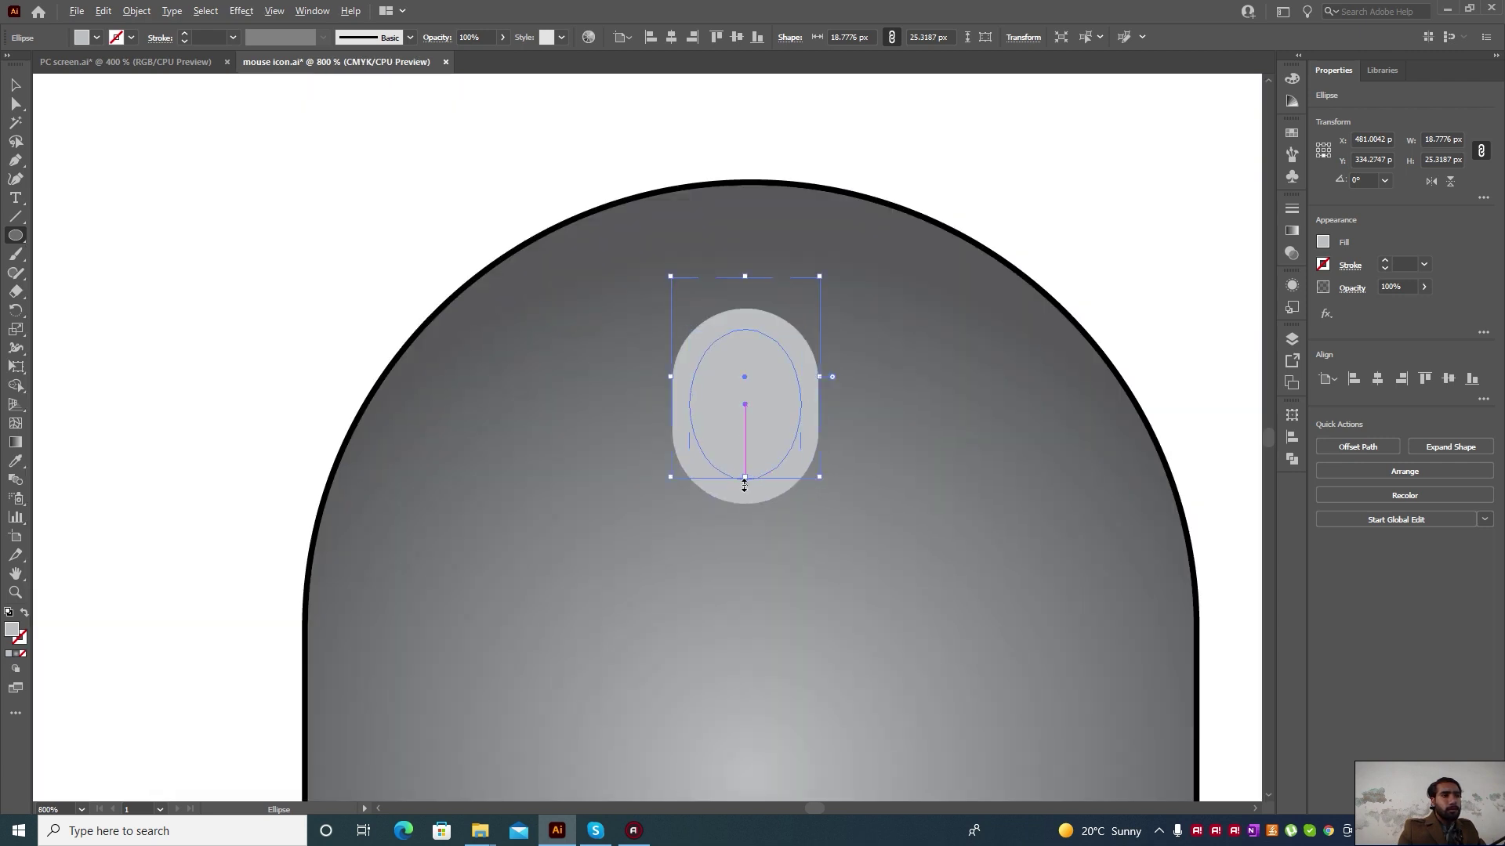
{"action": "scroll", "coordinate": [744, 485], "scroll_direction": "up", "scroll_amount": 1}
{"action": "left_click_drag", "start_coordinate": [743, 475], "coordinate": [745, 495]}
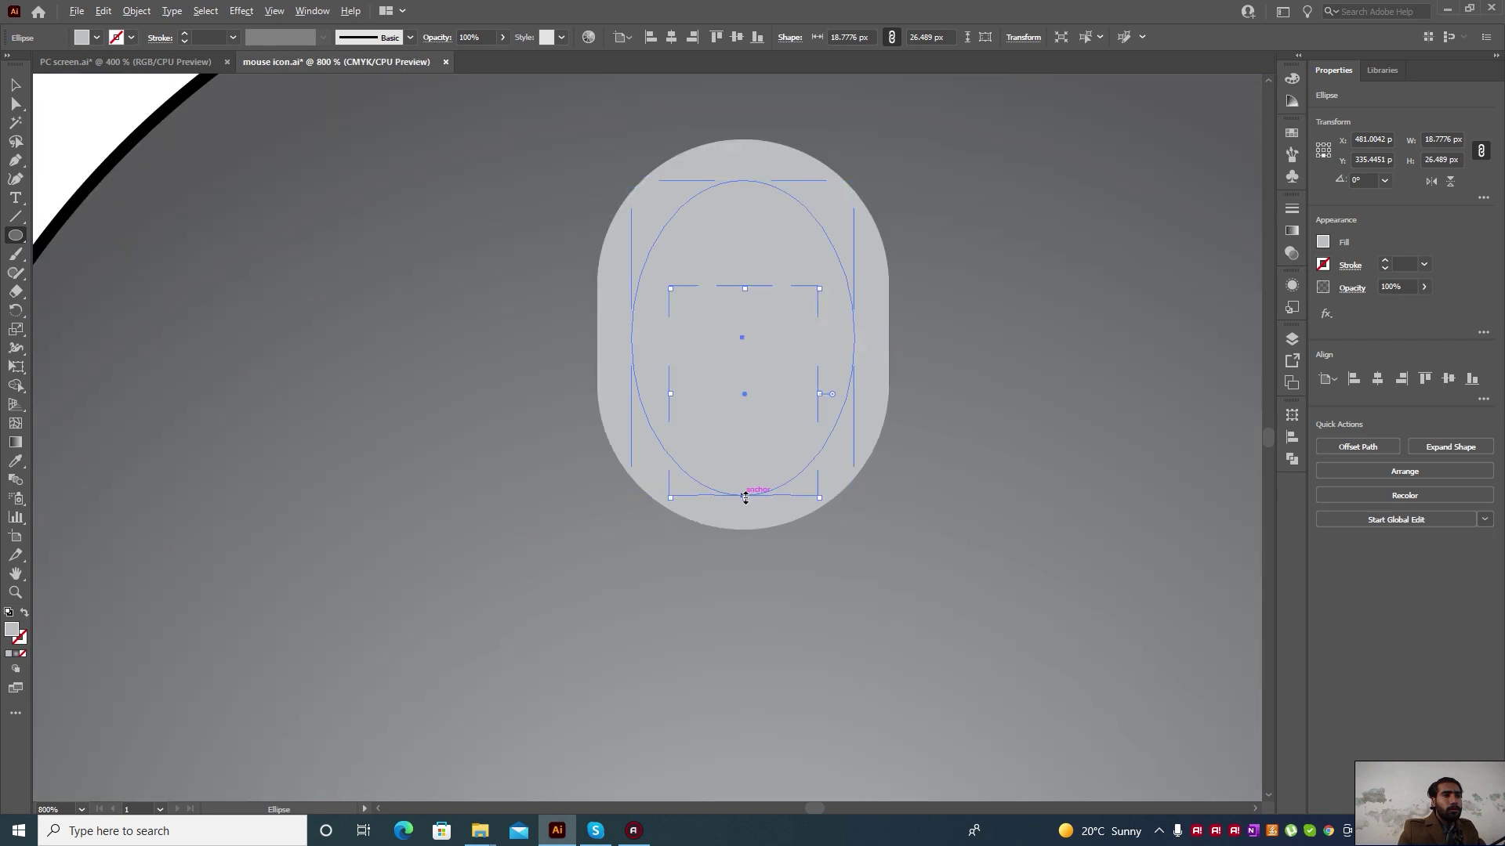
{"action": "scroll", "coordinate": [745, 499], "scroll_direction": "down", "scroll_amount": 1}
{"action": "scroll", "coordinate": [353, 251], "scroll_direction": "down", "scroll_amount": 2}
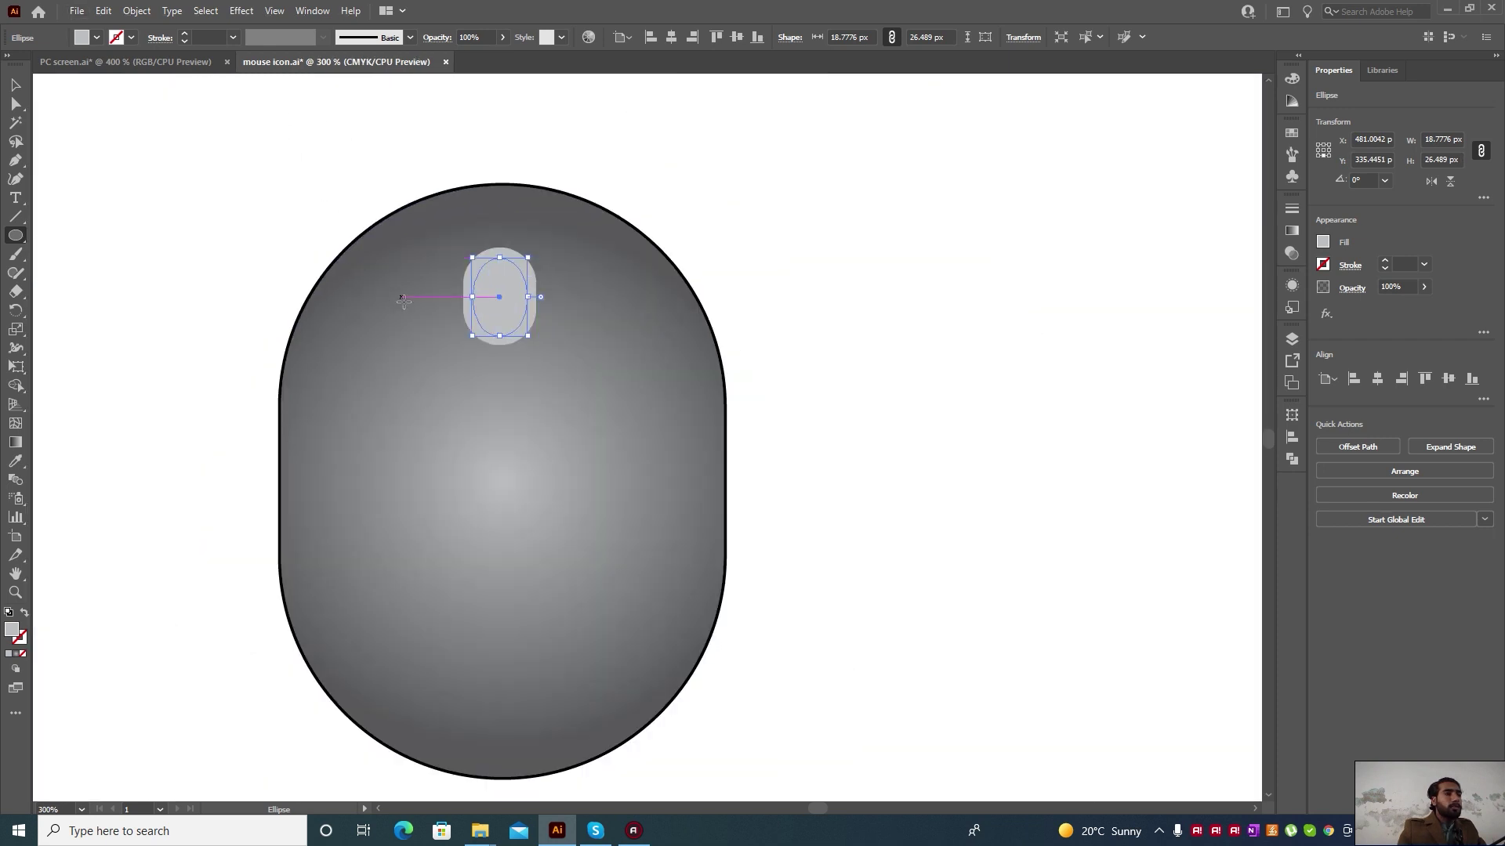
{"action": "scroll", "coordinate": [392, 314], "scroll_direction": "down", "scroll_amount": 2}
{"action": "scroll", "coordinate": [407, 337], "scroll_direction": "down", "scroll_amount": 1}
{"action": "scroll", "coordinate": [413, 342], "scroll_direction": "up", "scroll_amount": 1}
Fill the inner ellipse with a darker grey swatch
{"action": "left_click", "coordinate": [97, 38]}
{"action": "left_click", "coordinate": [79, 111]}
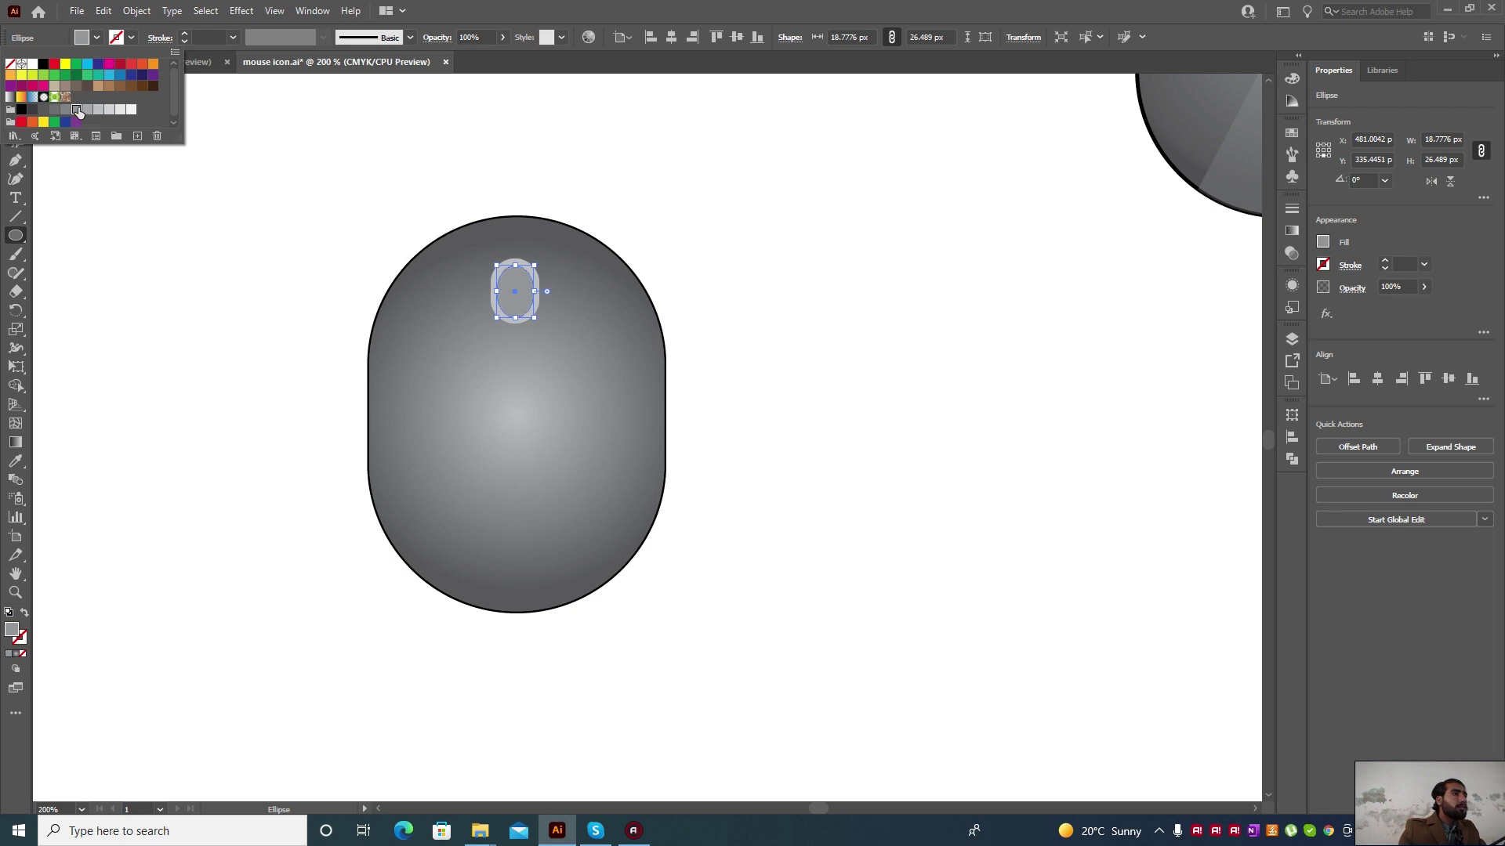
{"action": "left_click", "coordinate": [163, 236]}
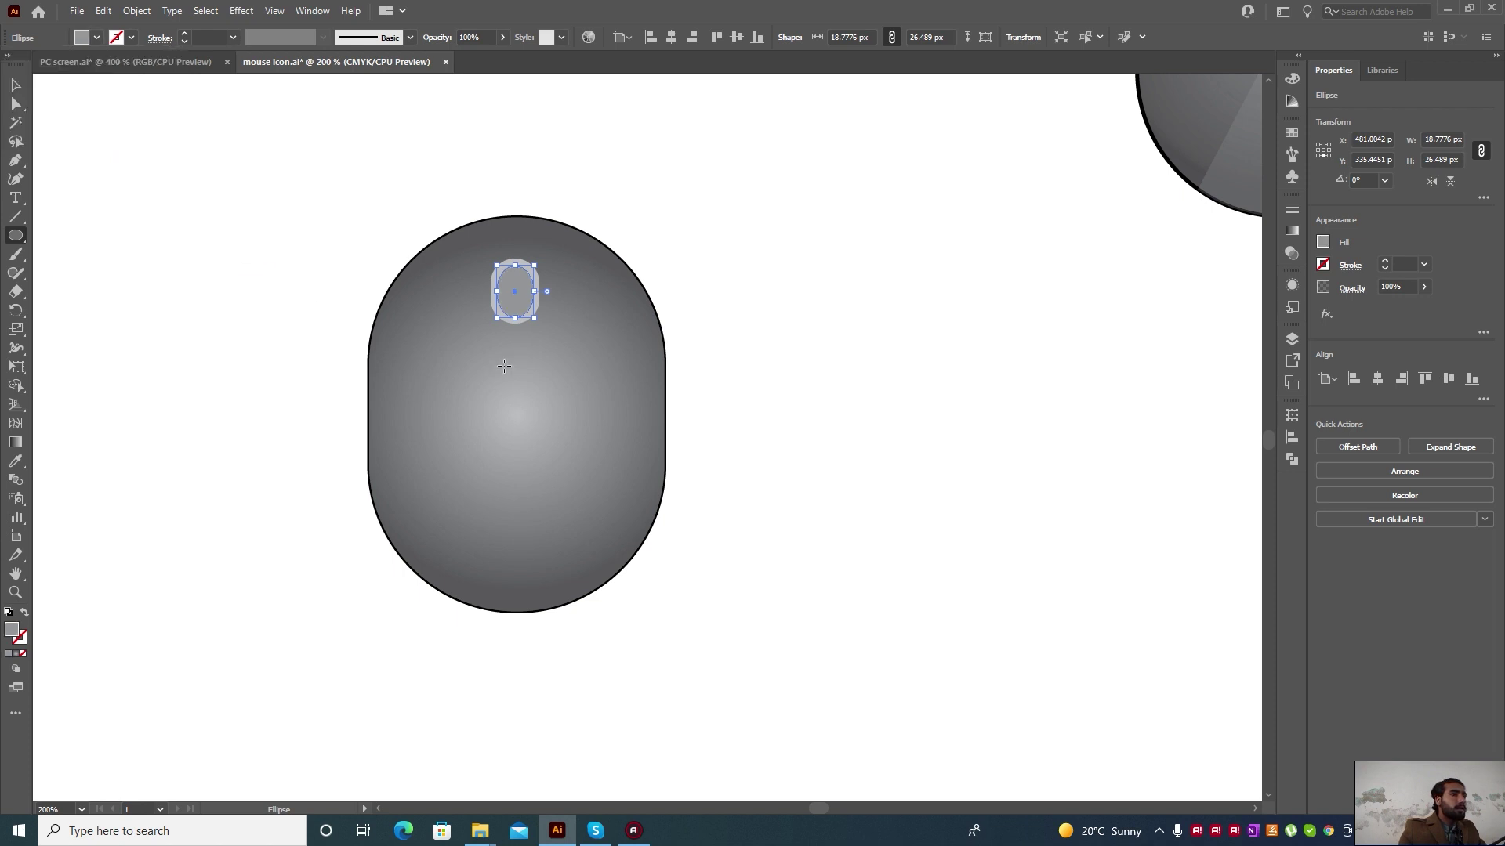
{"action": "scroll", "coordinate": [806, 478], "scroll_direction": "down", "scroll_amount": 1}
{"action": "left_click", "coordinate": [16, 84]}
{"action": "left_click", "coordinate": [149, 200]}
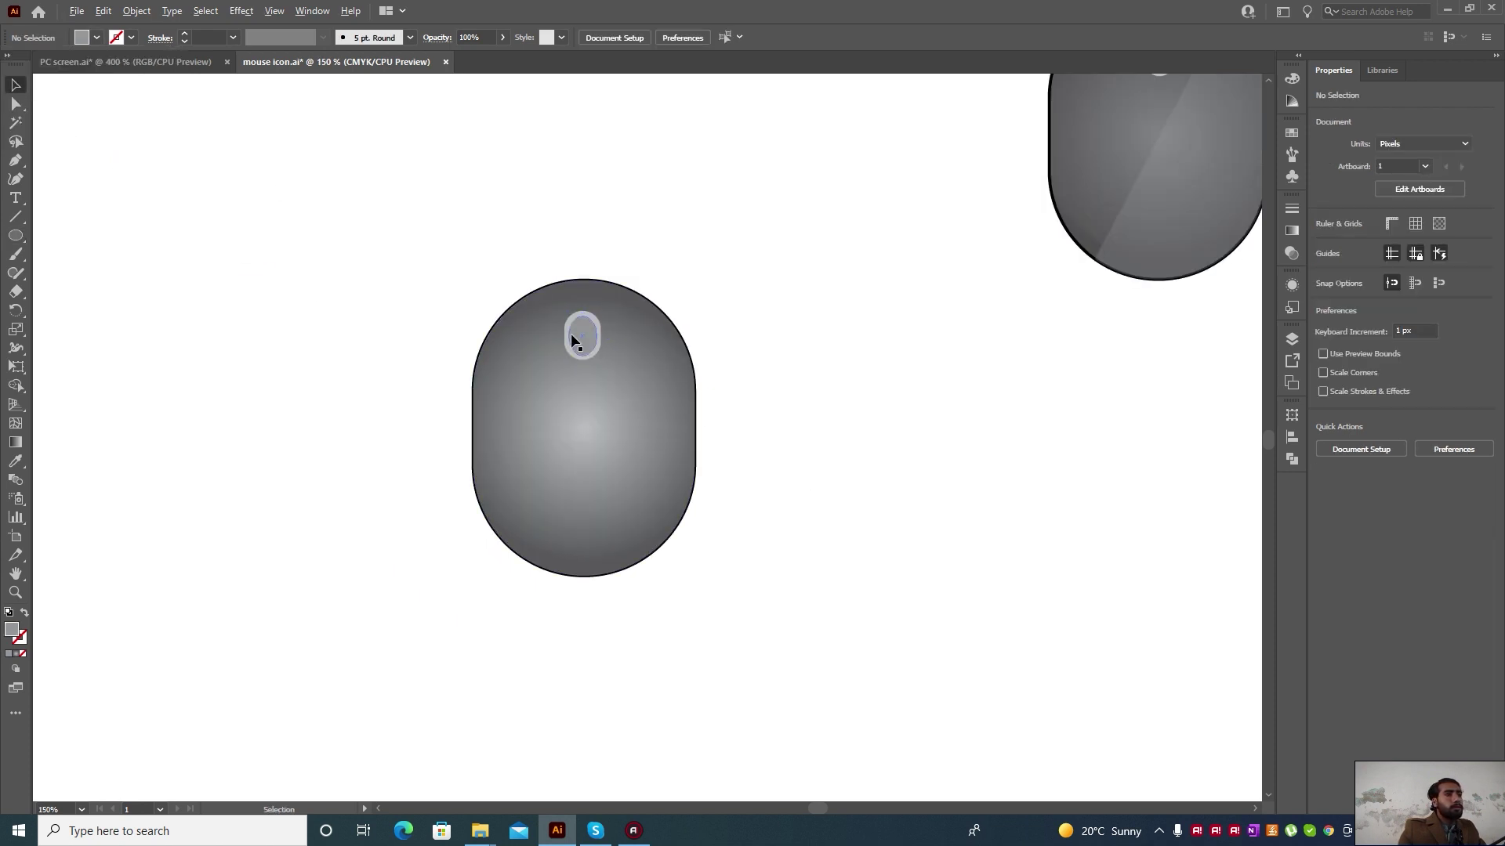
{"action": "scroll", "coordinate": [570, 332], "scroll_direction": "up", "scroll_amount": 3}
{"action": "scroll", "coordinate": [580, 333], "scroll_direction": "up", "scroll_amount": 2}
Draw a vertical Pen line from the inner oval's top to its bottom
{"action": "left_click", "coordinate": [13, 161]}
{"action": "scroll", "coordinate": [501, 278], "scroll_direction": "up", "scroll_amount": 2}
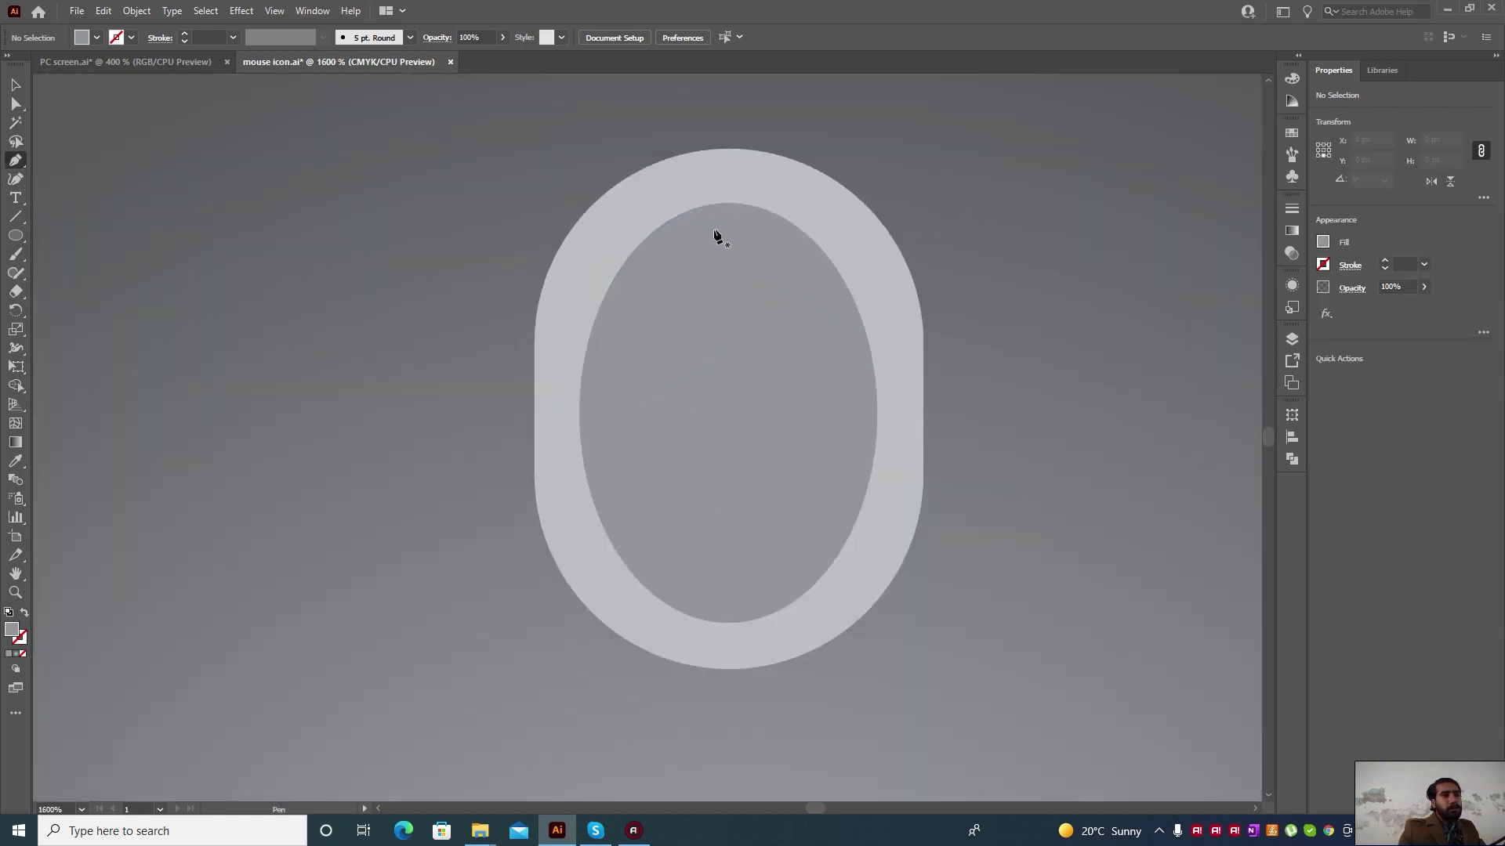
{"action": "left_click", "coordinate": [724, 203]}
{"action": "left_click", "coordinate": [735, 624]}
{"action": "left_click", "coordinate": [16, 85]}
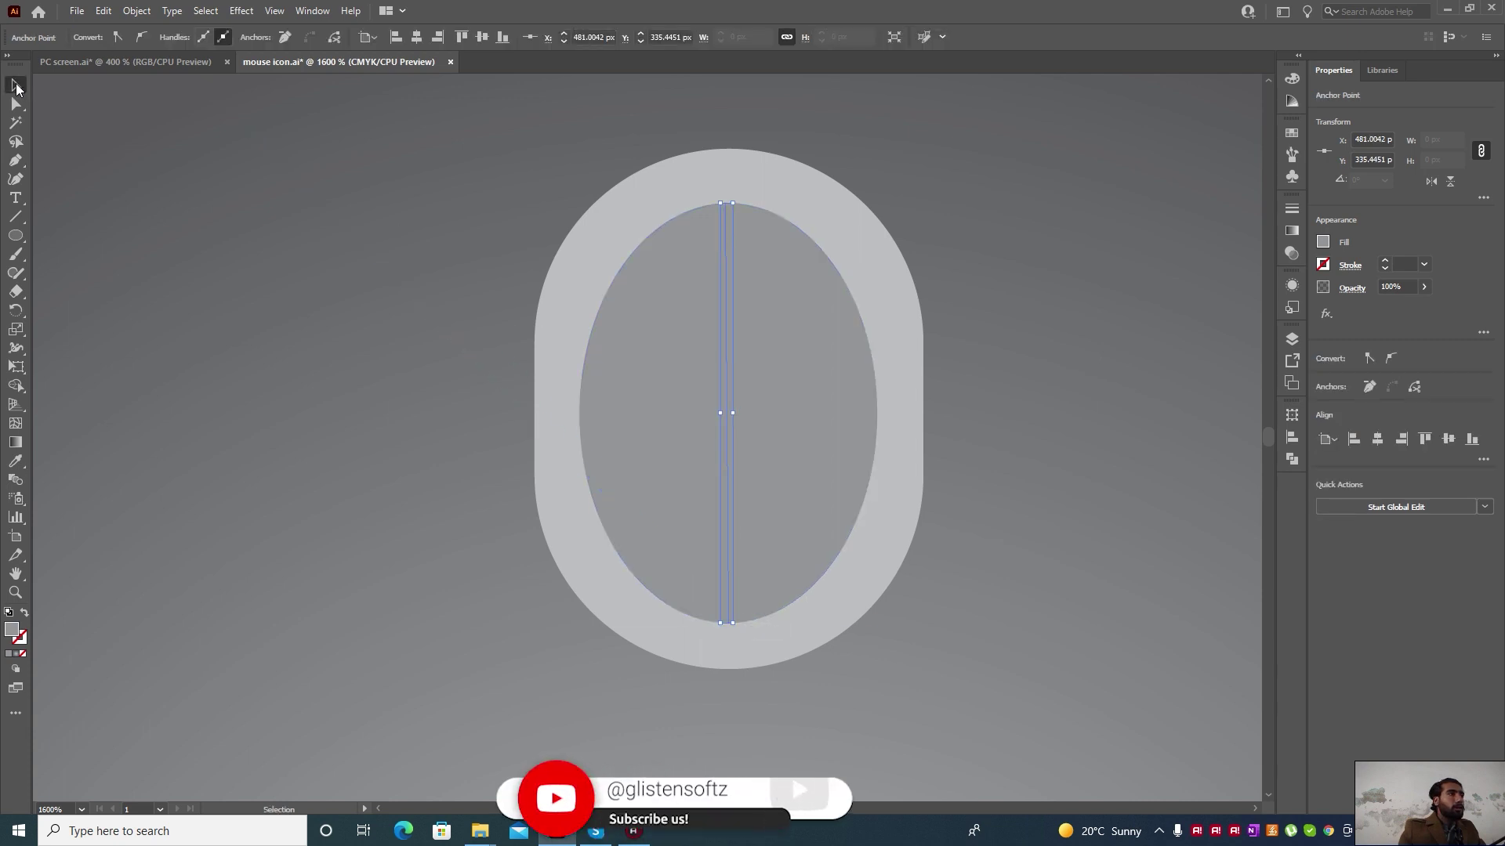
{"action": "scroll", "coordinate": [571, 369], "scroll_direction": "down", "scroll_amount": 1}
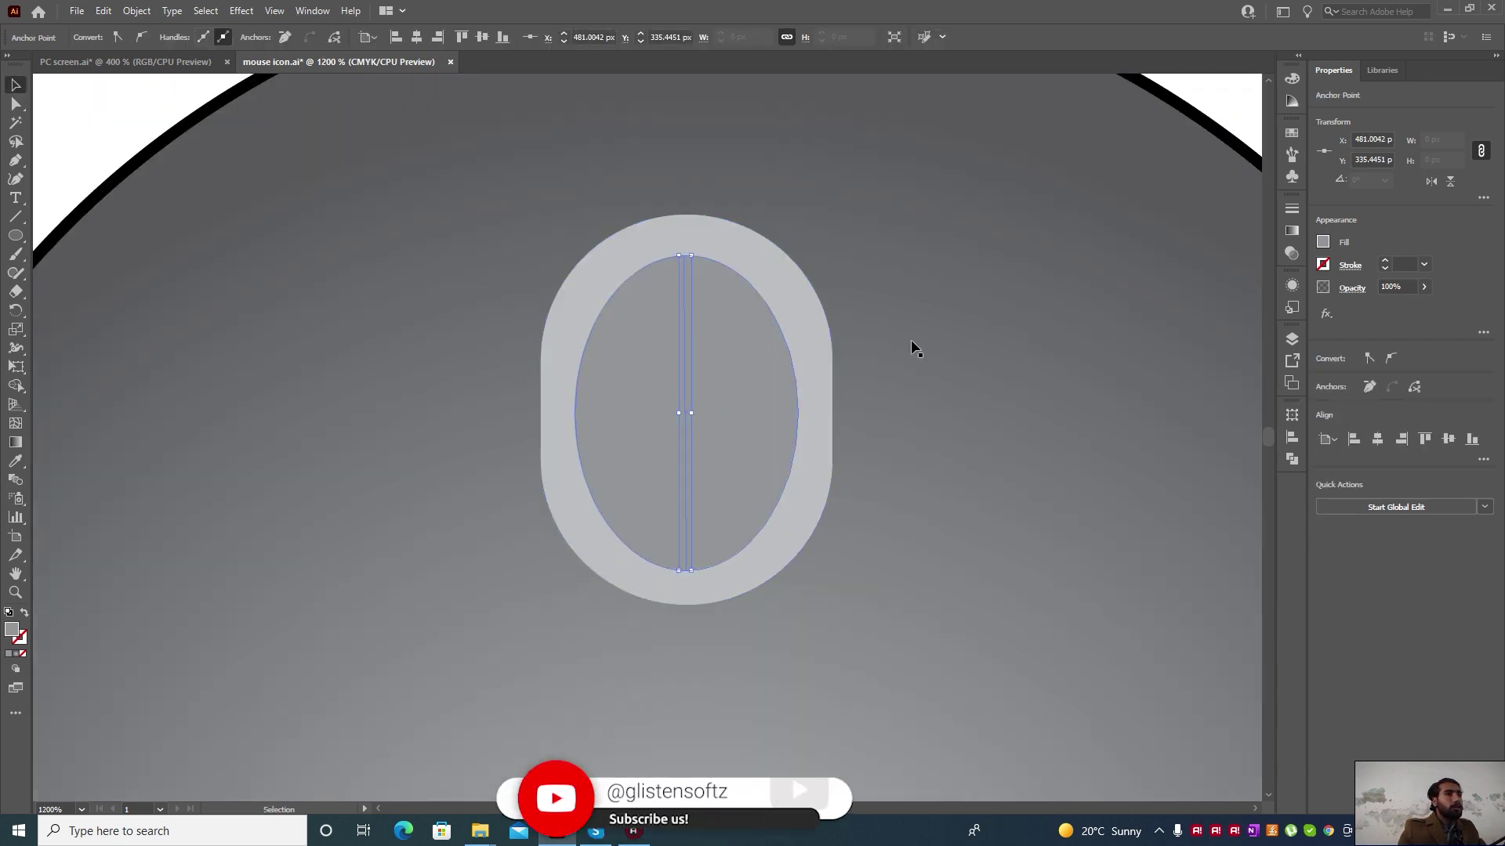
Give the line a 0.75 pt stroke with round caps
{"action": "left_click", "coordinate": [1290, 211]}
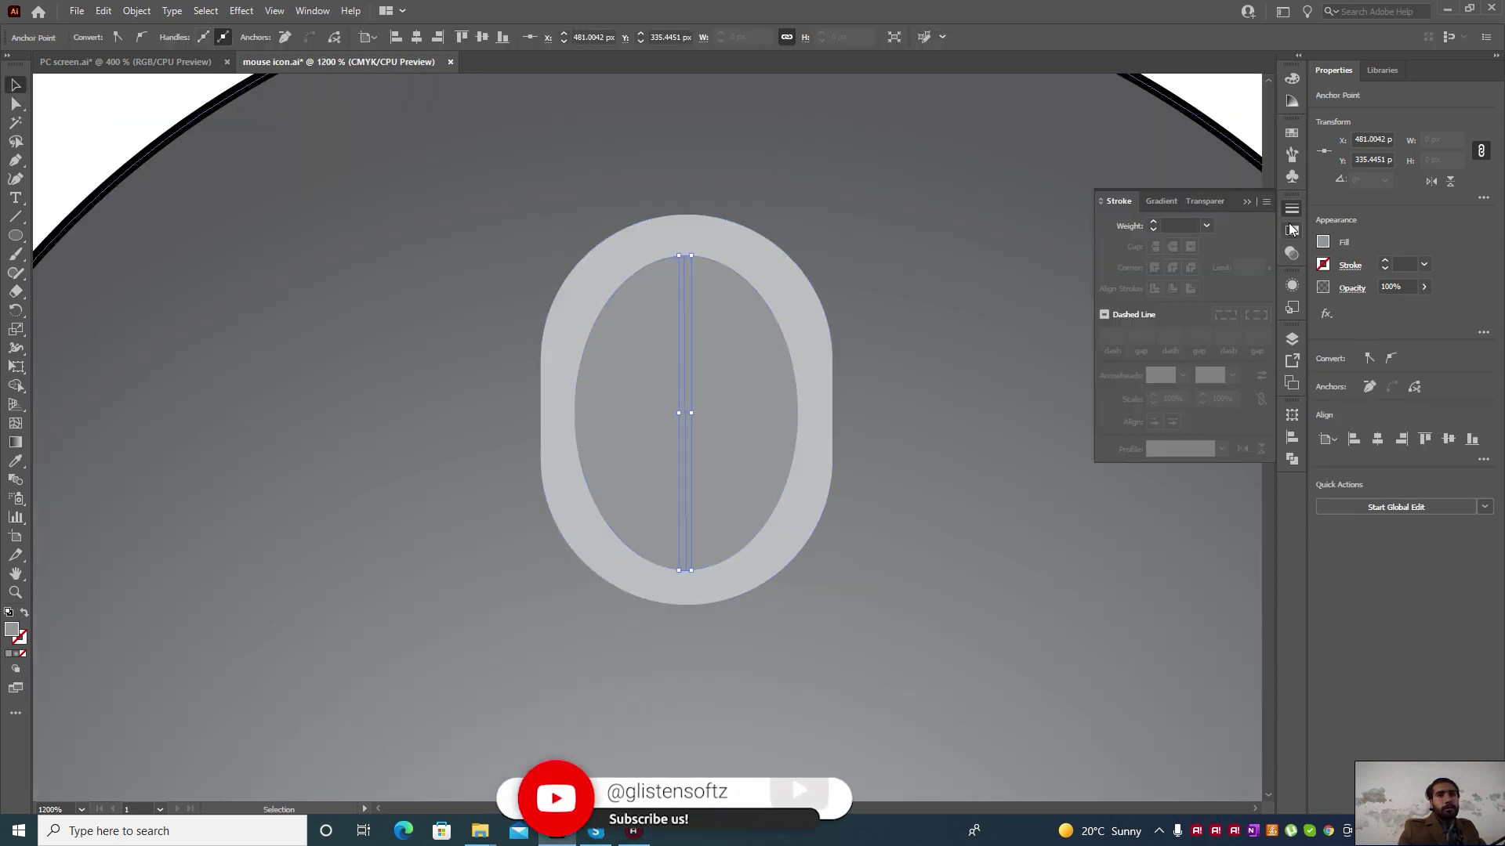
{"action": "left_click", "coordinate": [1154, 223]}
{"action": "left_click", "coordinate": [1154, 222]}
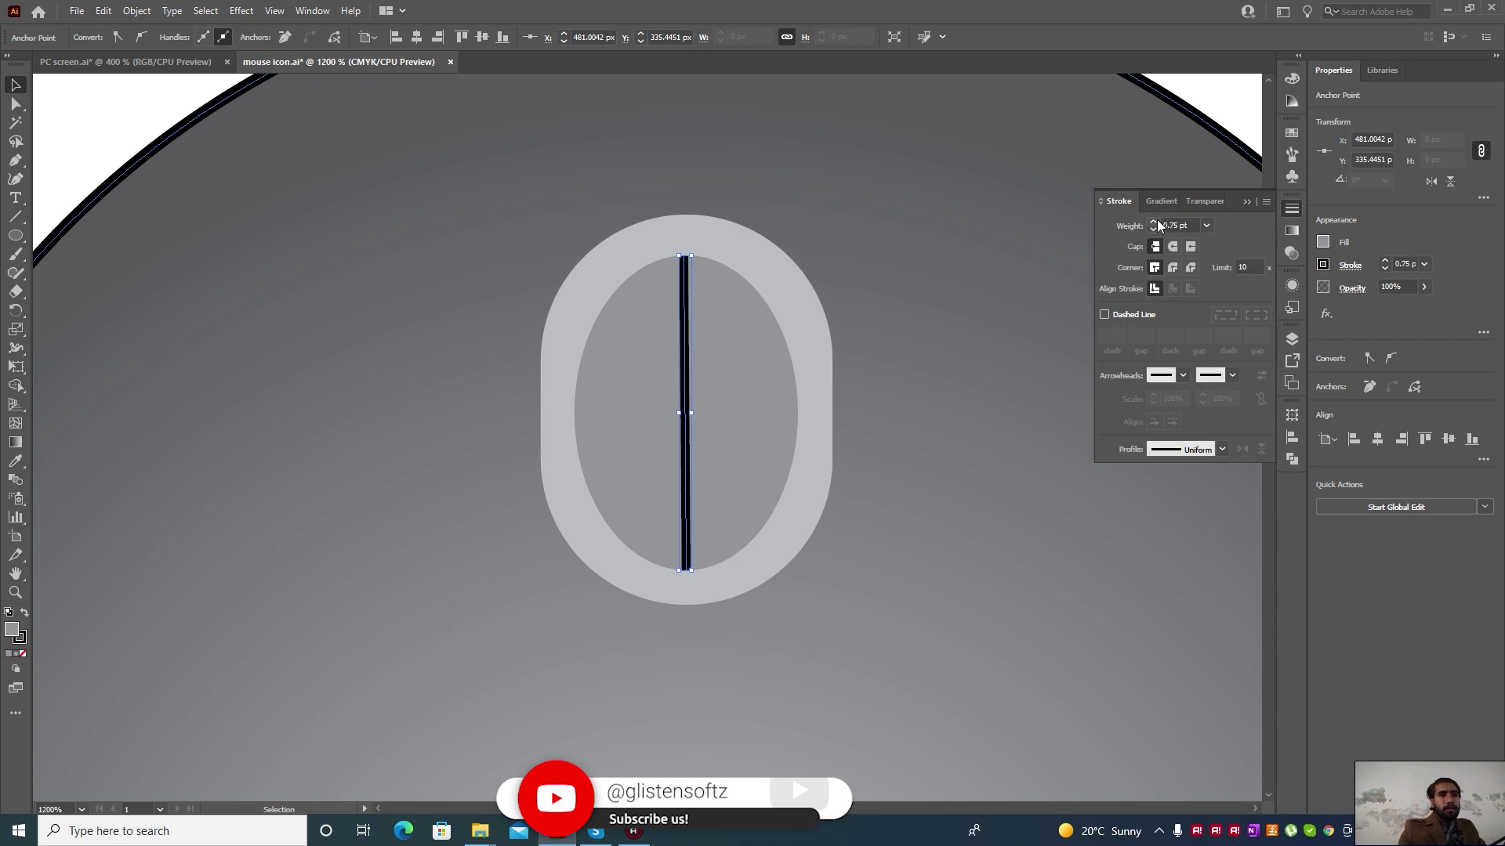
{"action": "left_click", "coordinate": [1172, 247]}
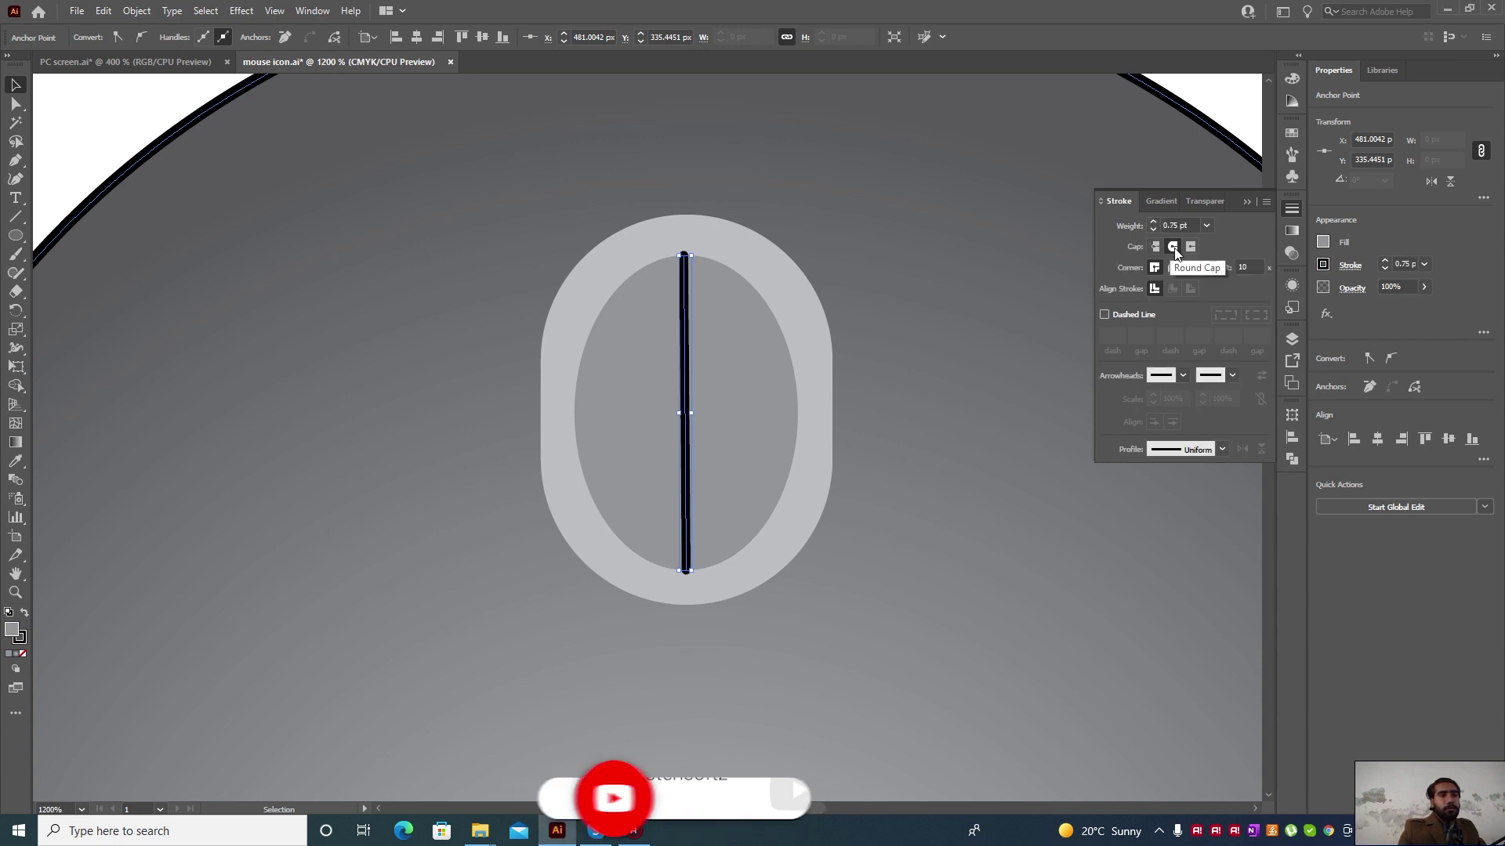
{"action": "left_click", "coordinate": [1246, 203]}
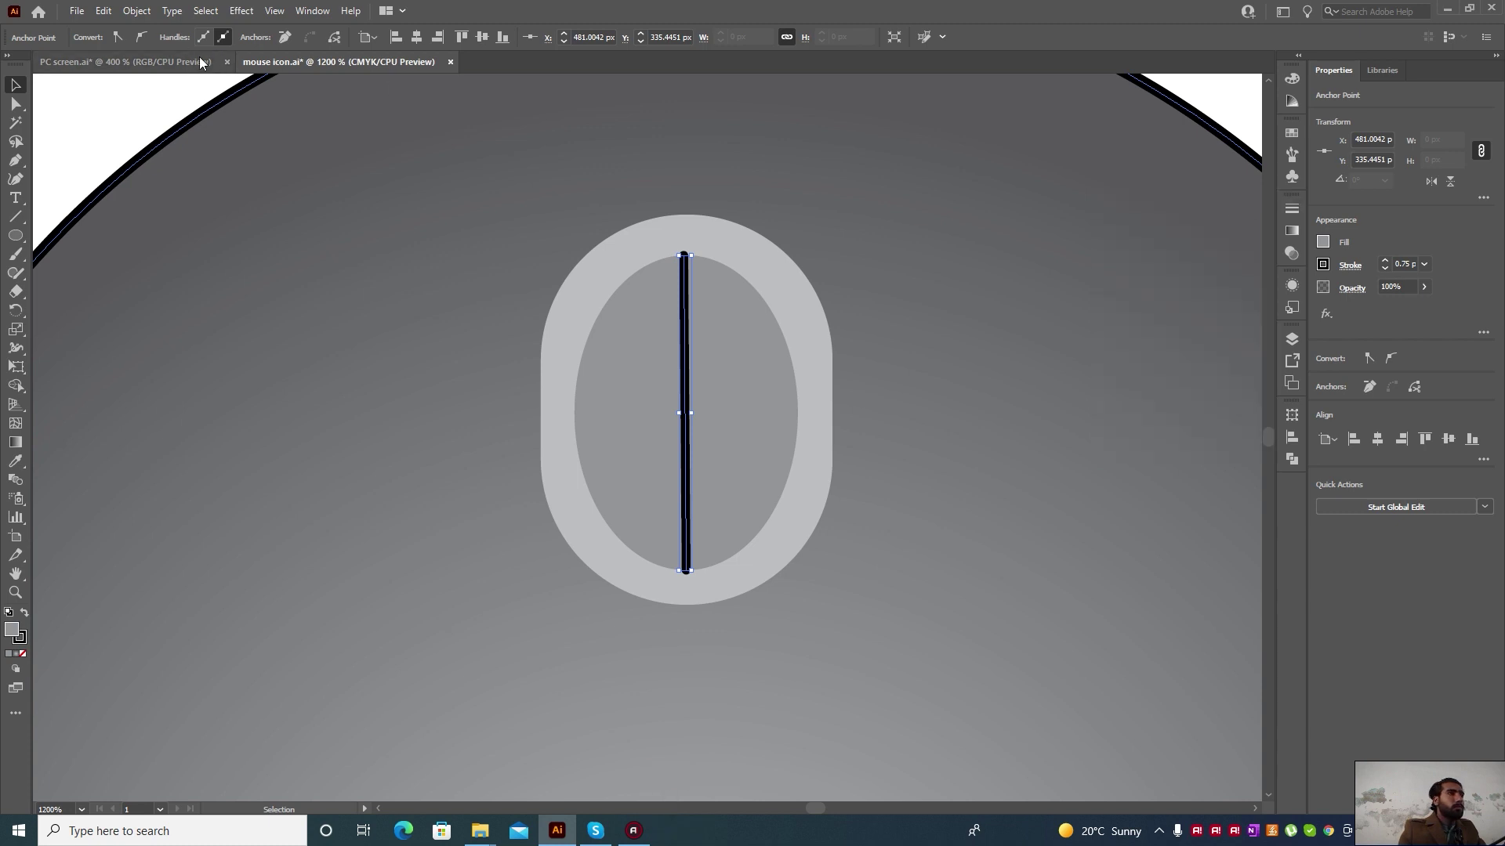
{"action": "left_click", "coordinate": [125, 116]}
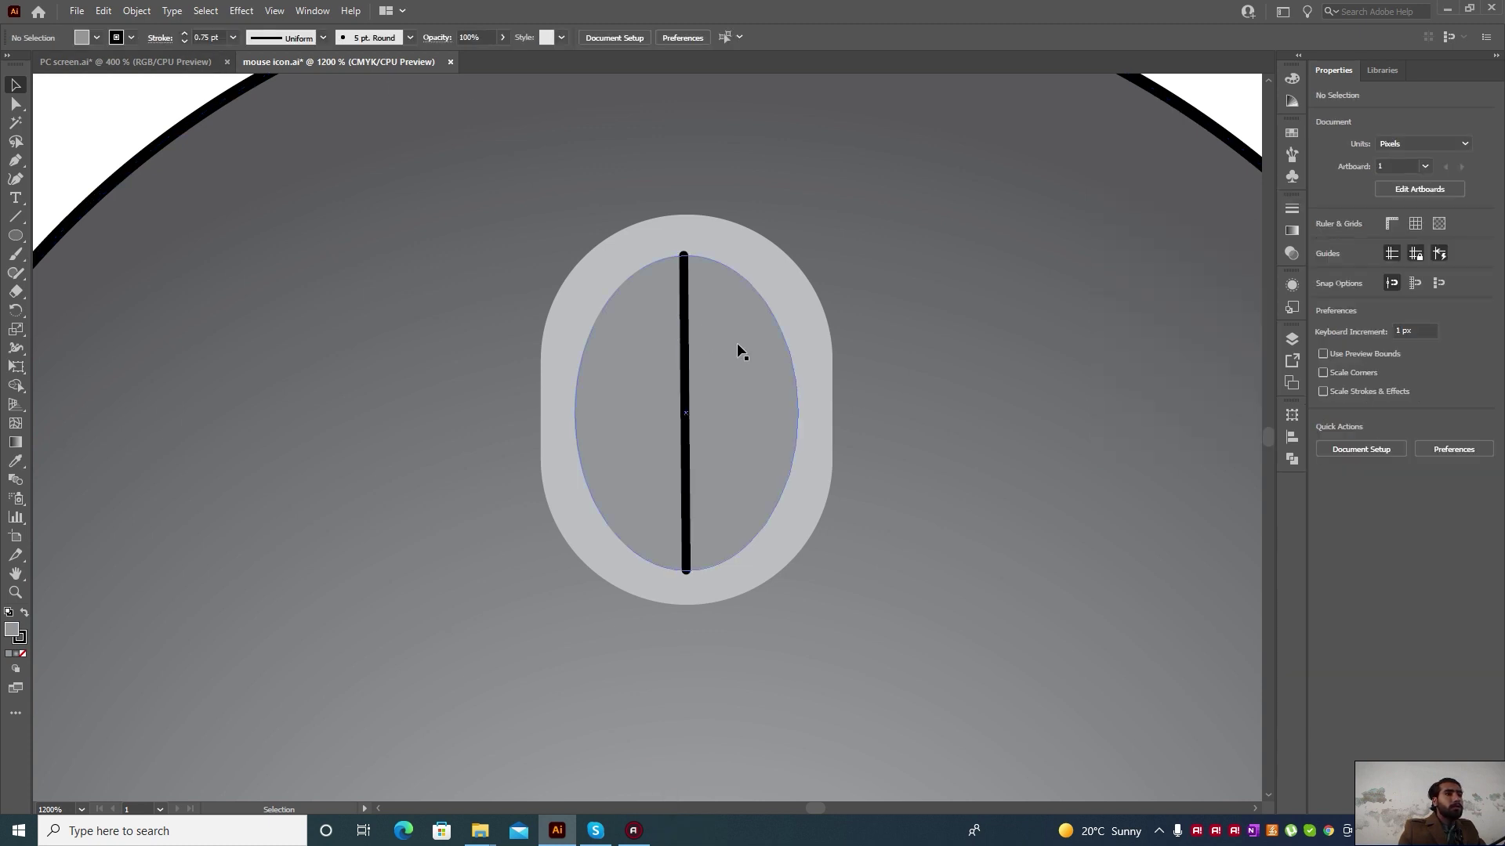
Make the centre line white with a 2 pt stroke weight
{"action": "left_click", "coordinate": [685, 338]}
{"action": "left_click", "coordinate": [131, 37]}
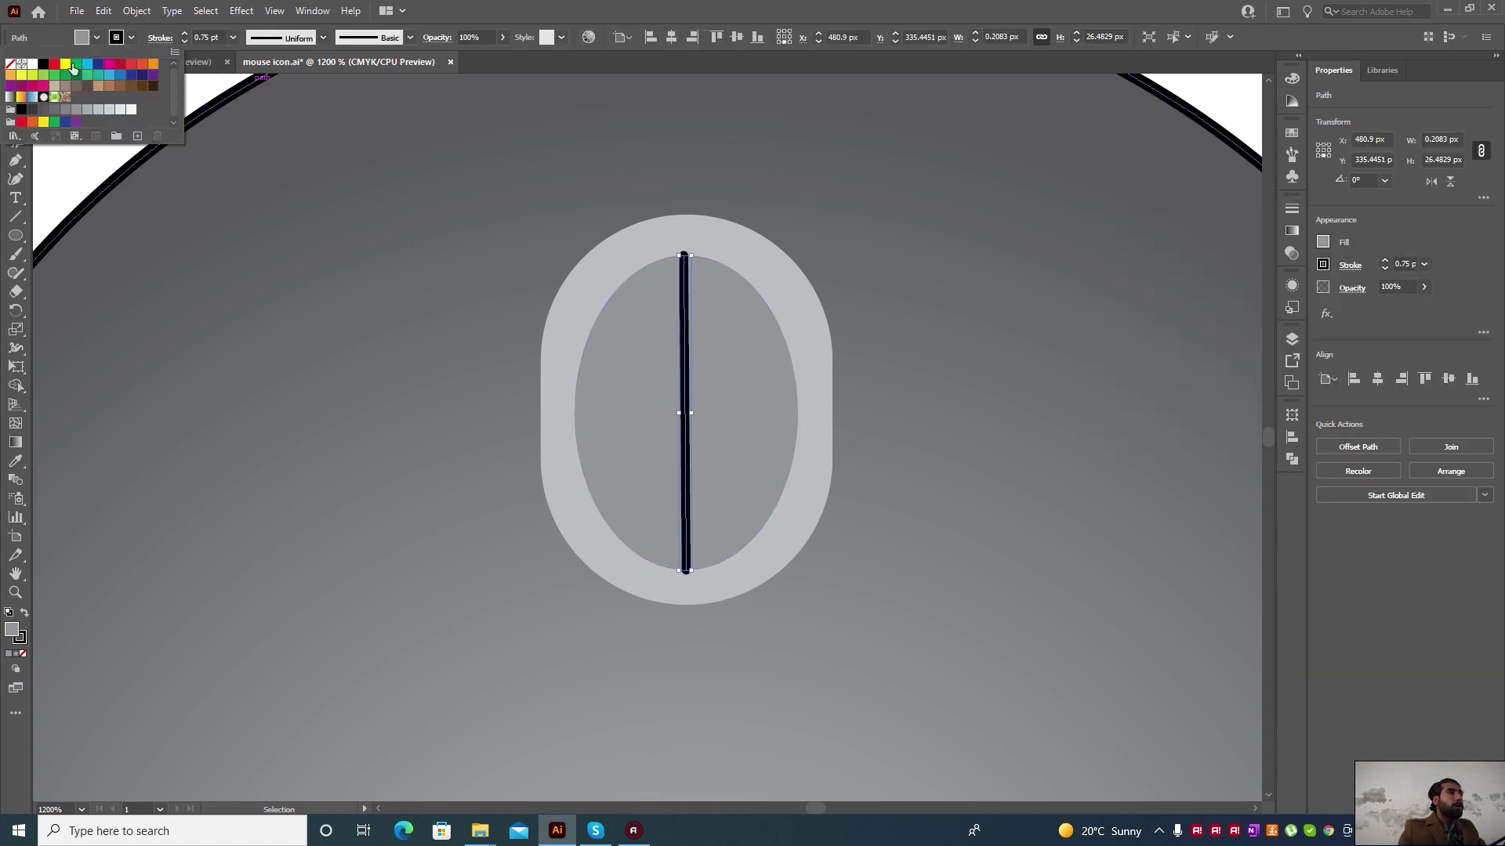
{"action": "left_click", "coordinate": [32, 64]}
{"action": "left_click", "coordinate": [579, 412]}
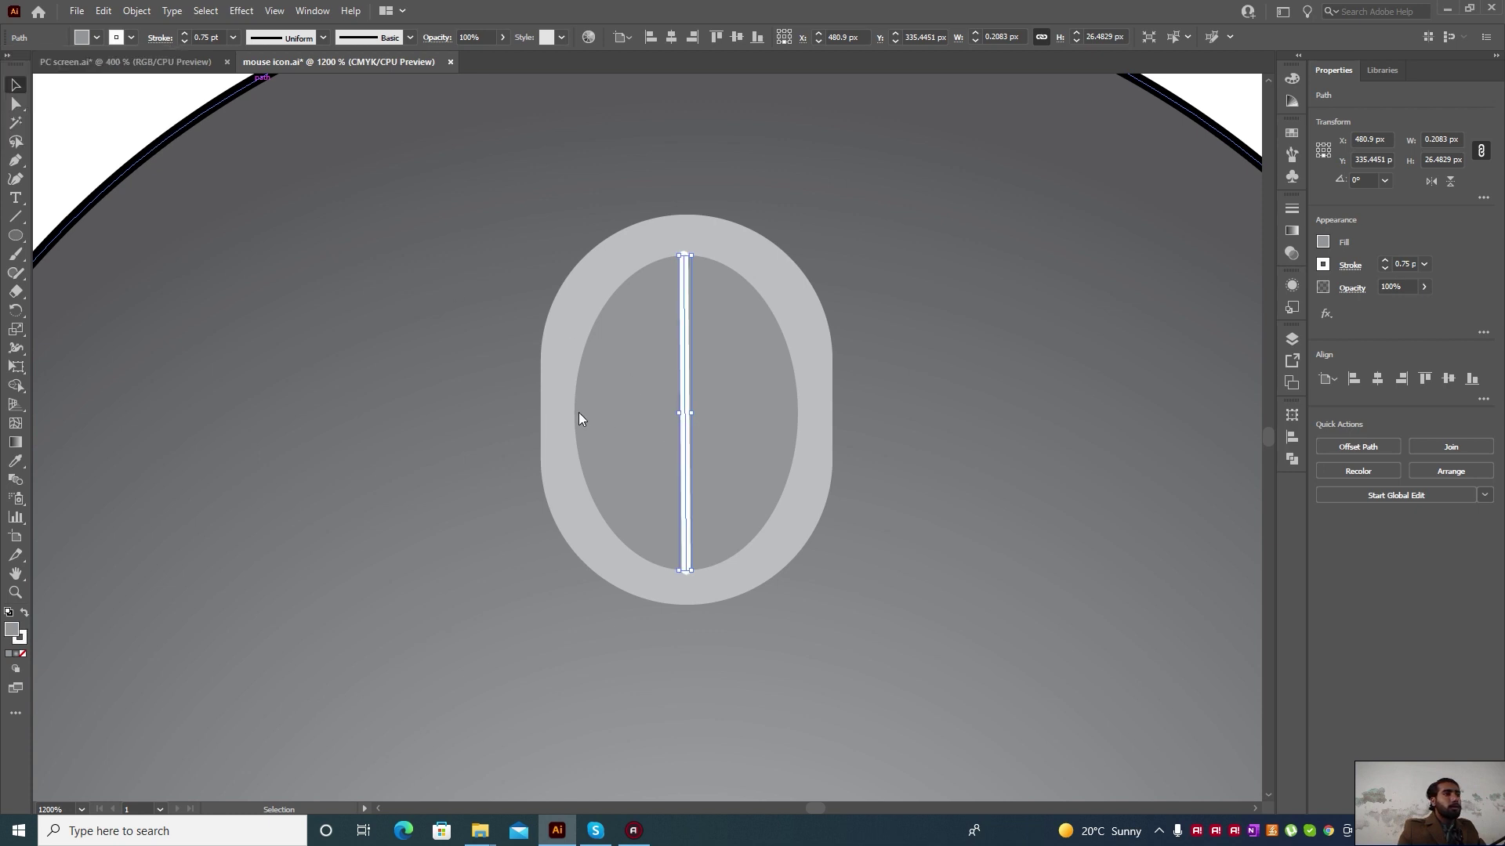
{"action": "scroll", "coordinate": [690, 435], "scroll_direction": "down", "scroll_amount": 4}
{"action": "left_click", "coordinate": [840, 271]}
{"action": "scroll", "coordinate": [683, 449], "scroll_direction": "up", "scroll_amount": 4}
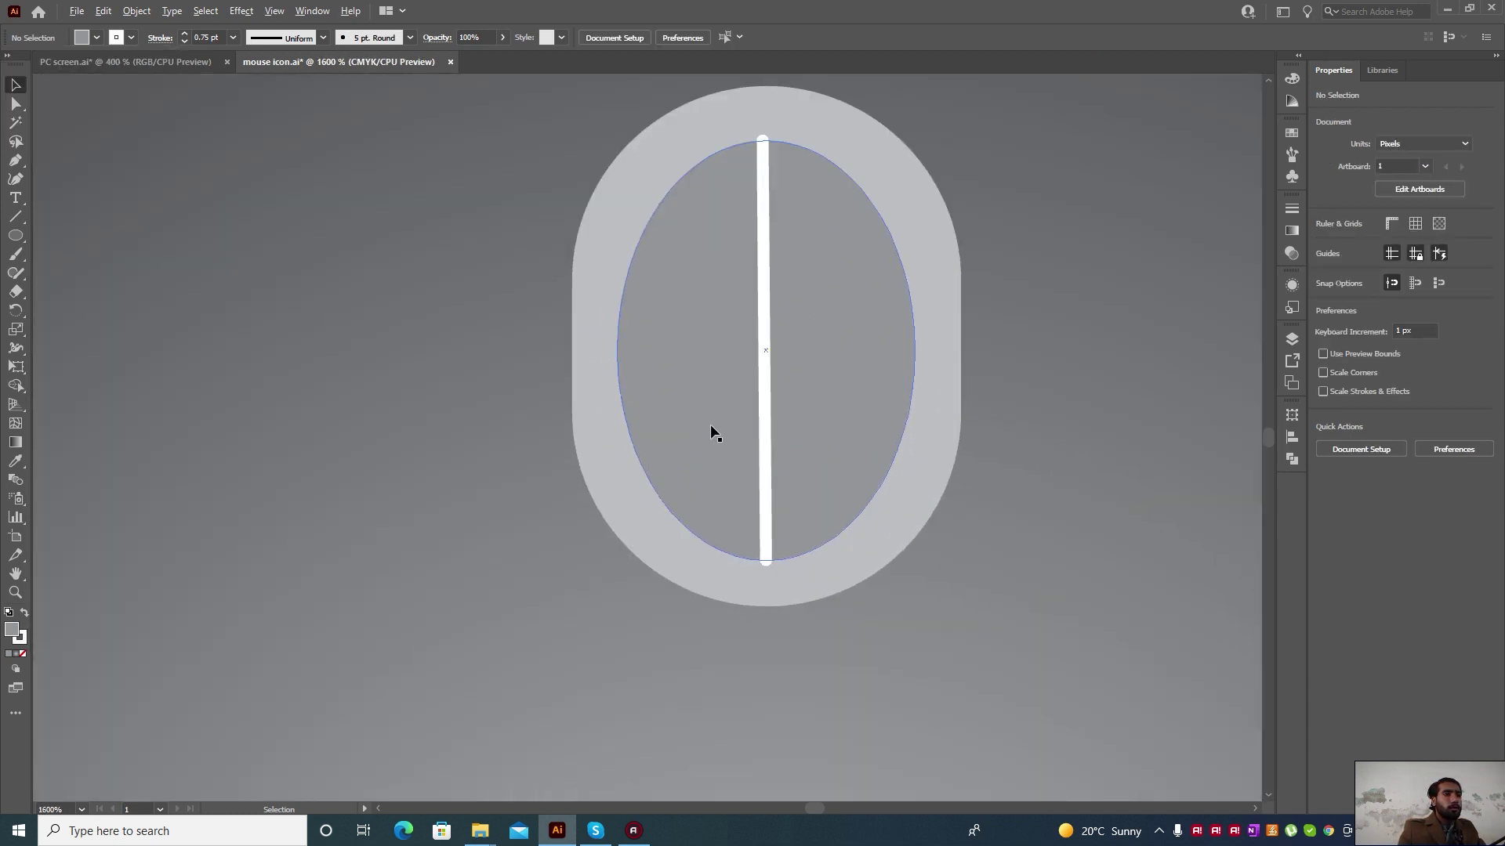
{"action": "left_click", "coordinate": [763, 397]}
{"action": "scroll", "coordinate": [708, 441], "scroll_direction": "down", "scroll_amount": 1}
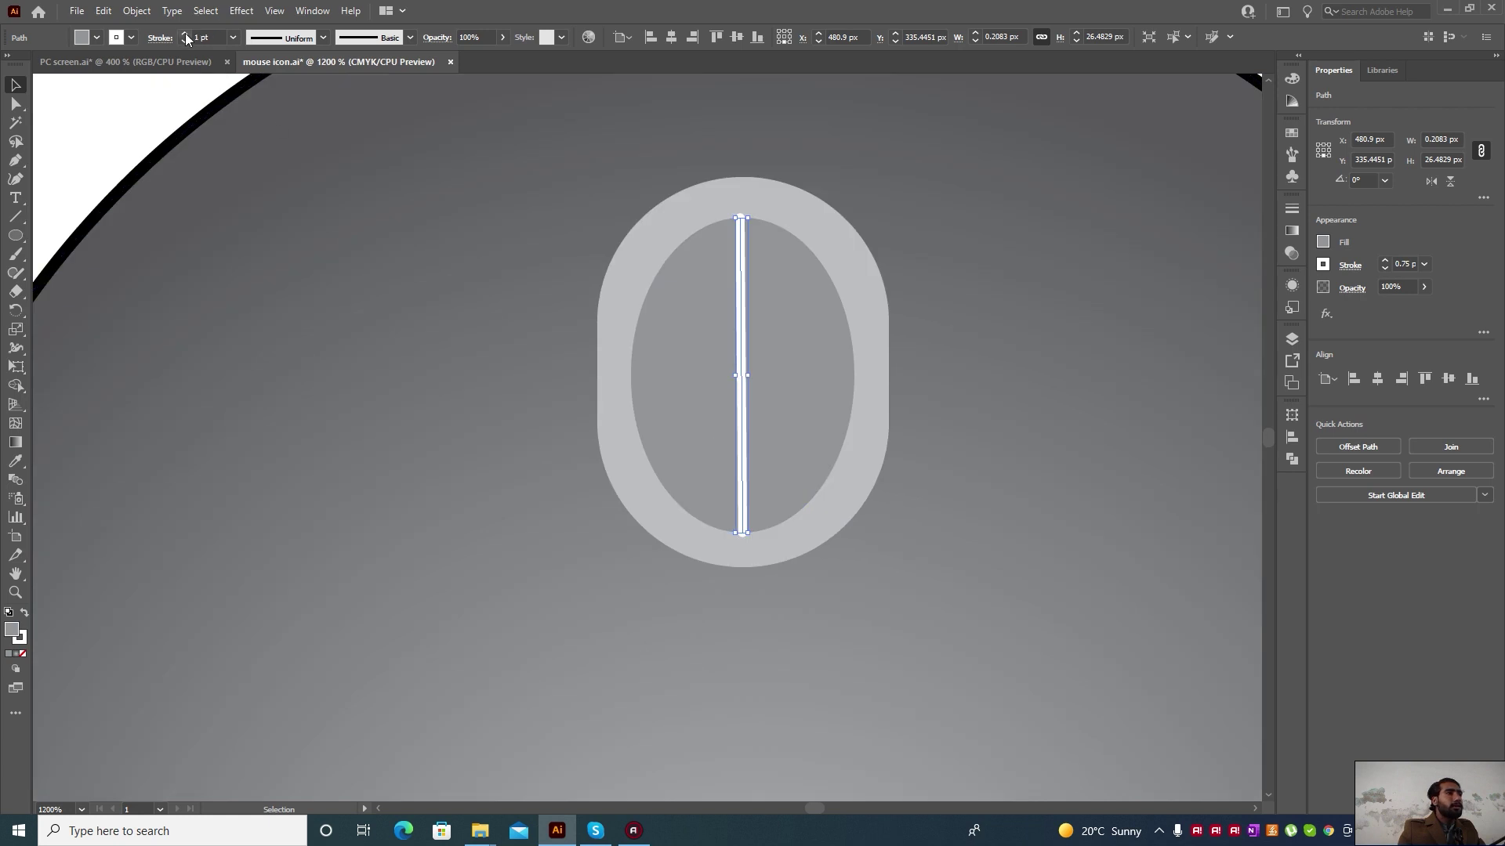
{"action": "left_click", "coordinate": [185, 33]}
{"action": "left_click", "coordinate": [185, 32]}
{"action": "scroll", "coordinate": [659, 453], "scroll_direction": "down", "scroll_amount": 1}
{"action": "scroll", "coordinate": [689, 235], "scroll_direction": "up", "scroll_amount": 1}
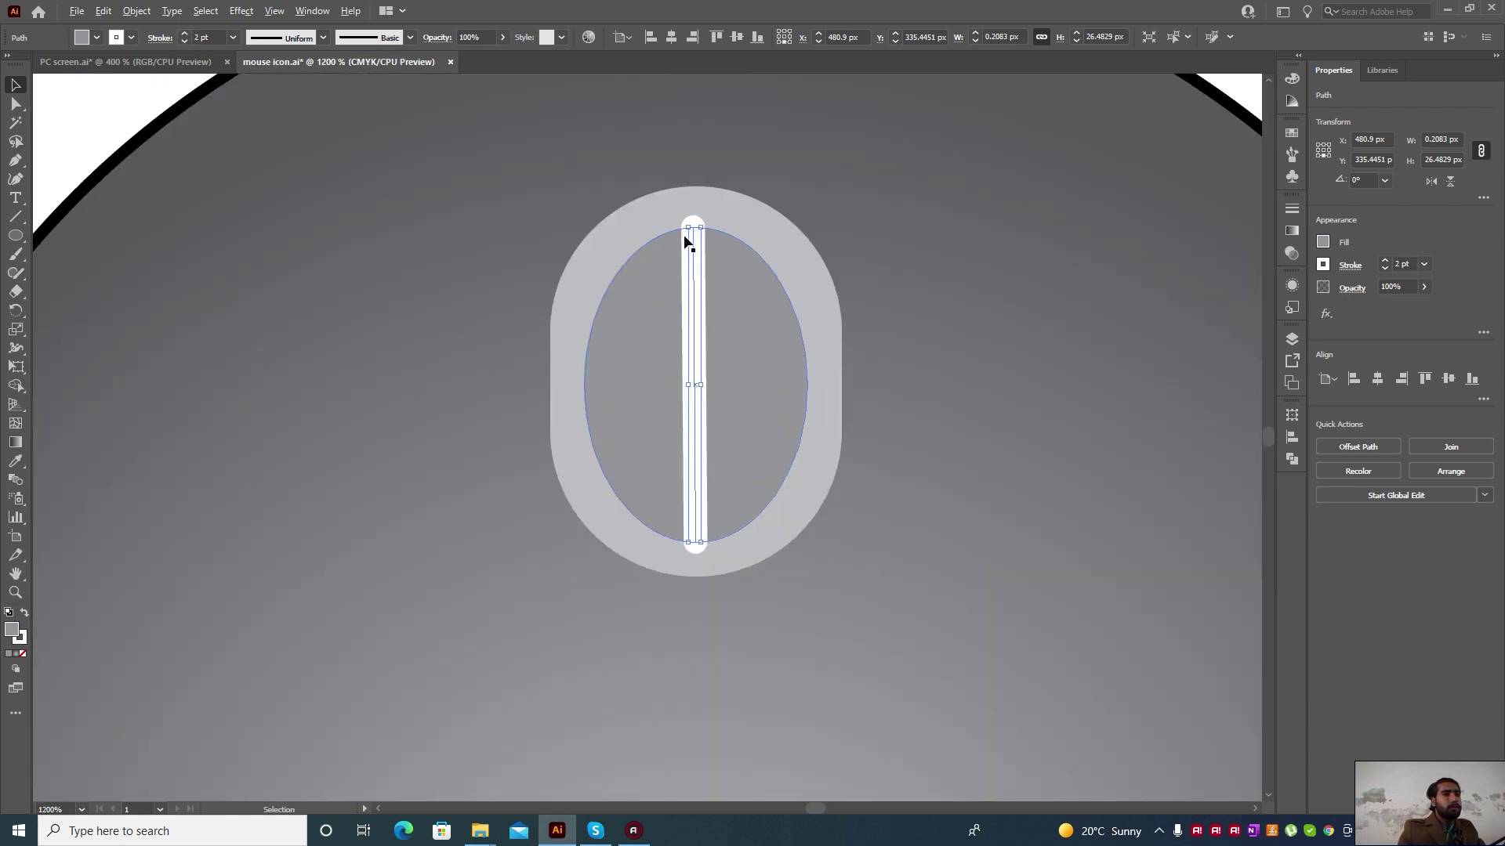
{"action": "scroll", "coordinate": [705, 219], "scroll_direction": "up", "scroll_amount": 1}
{"action": "scroll", "coordinate": [764, 198], "scroll_direction": "up", "scroll_amount": 3}
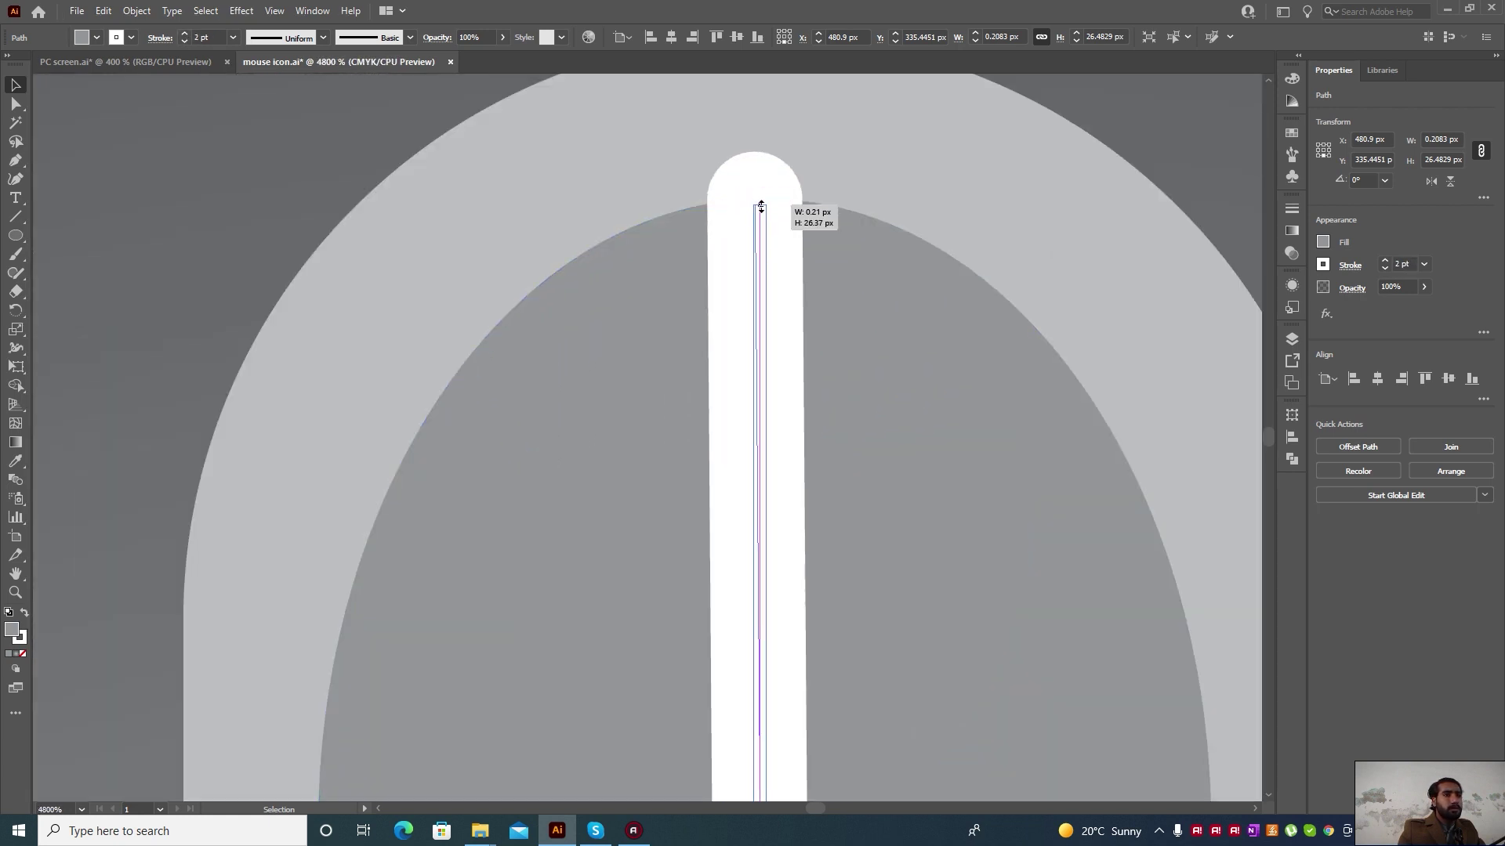
Trim the line's top and bottom anchors so it is about 24.6 px tall
{"action": "left_click_drag", "start_coordinate": [761, 199], "coordinate": [760, 226]}
{"action": "scroll", "coordinate": [752, 253], "scroll_direction": "down", "scroll_amount": 1}
{"action": "scroll", "coordinate": [751, 256], "scroll_direction": "up", "scroll_amount": 3}
{"action": "left_click_drag", "start_coordinate": [851, 223], "coordinate": [853, 268]}
{"action": "scroll", "coordinate": [783, 470], "scroll_direction": "down", "scroll_amount": 2}
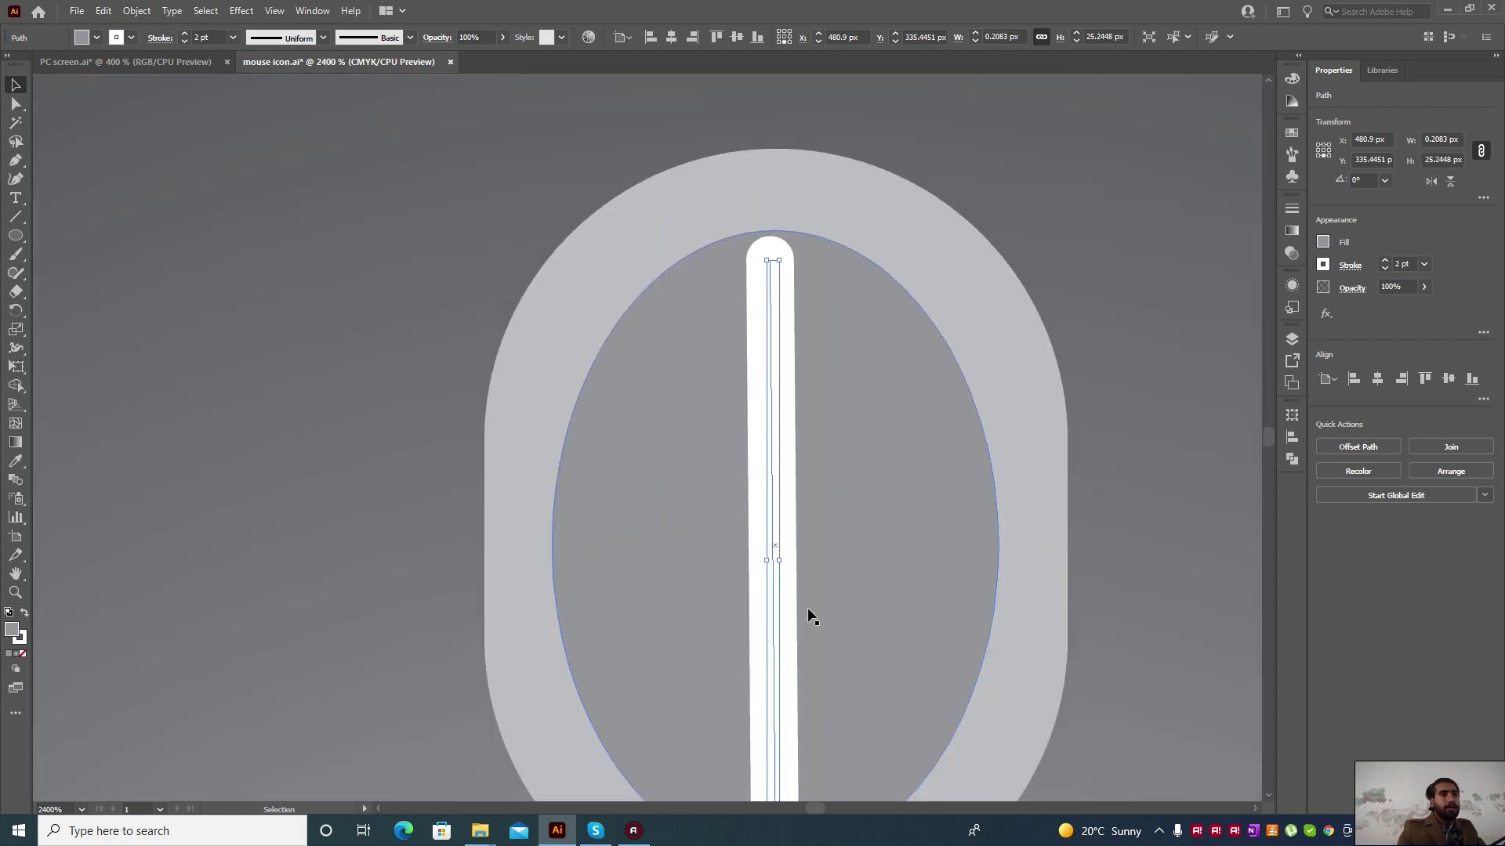
{"action": "scroll", "coordinate": [811, 627], "scroll_direction": "down", "scroll_amount": 2}
{"action": "scroll", "coordinate": [787, 753], "scroll_direction": "up", "scroll_amount": 4}
{"action": "left_click_drag", "start_coordinate": [787, 261], "coordinate": [787, 210]}
{"action": "scroll", "coordinate": [794, 343], "scroll_direction": "up", "scroll_amount": 1}
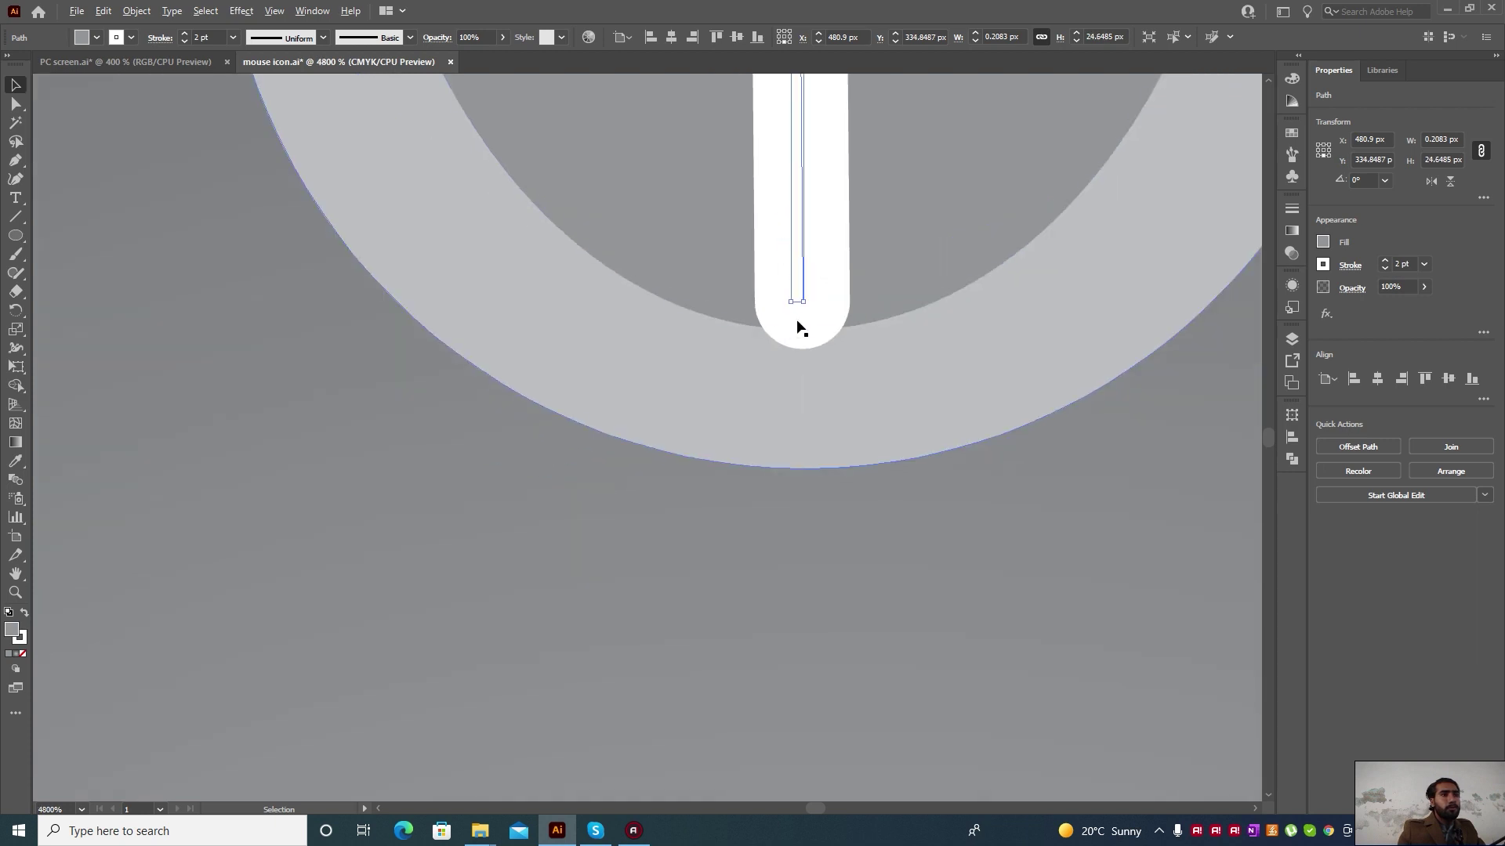
{"action": "scroll", "coordinate": [797, 326], "scroll_direction": "up", "scroll_amount": 2}
{"action": "scroll", "coordinate": [803, 299], "scroll_direction": "up", "scroll_amount": 2}
{"action": "left_click_drag", "start_coordinate": [786, 426], "coordinate": [788, 396]}
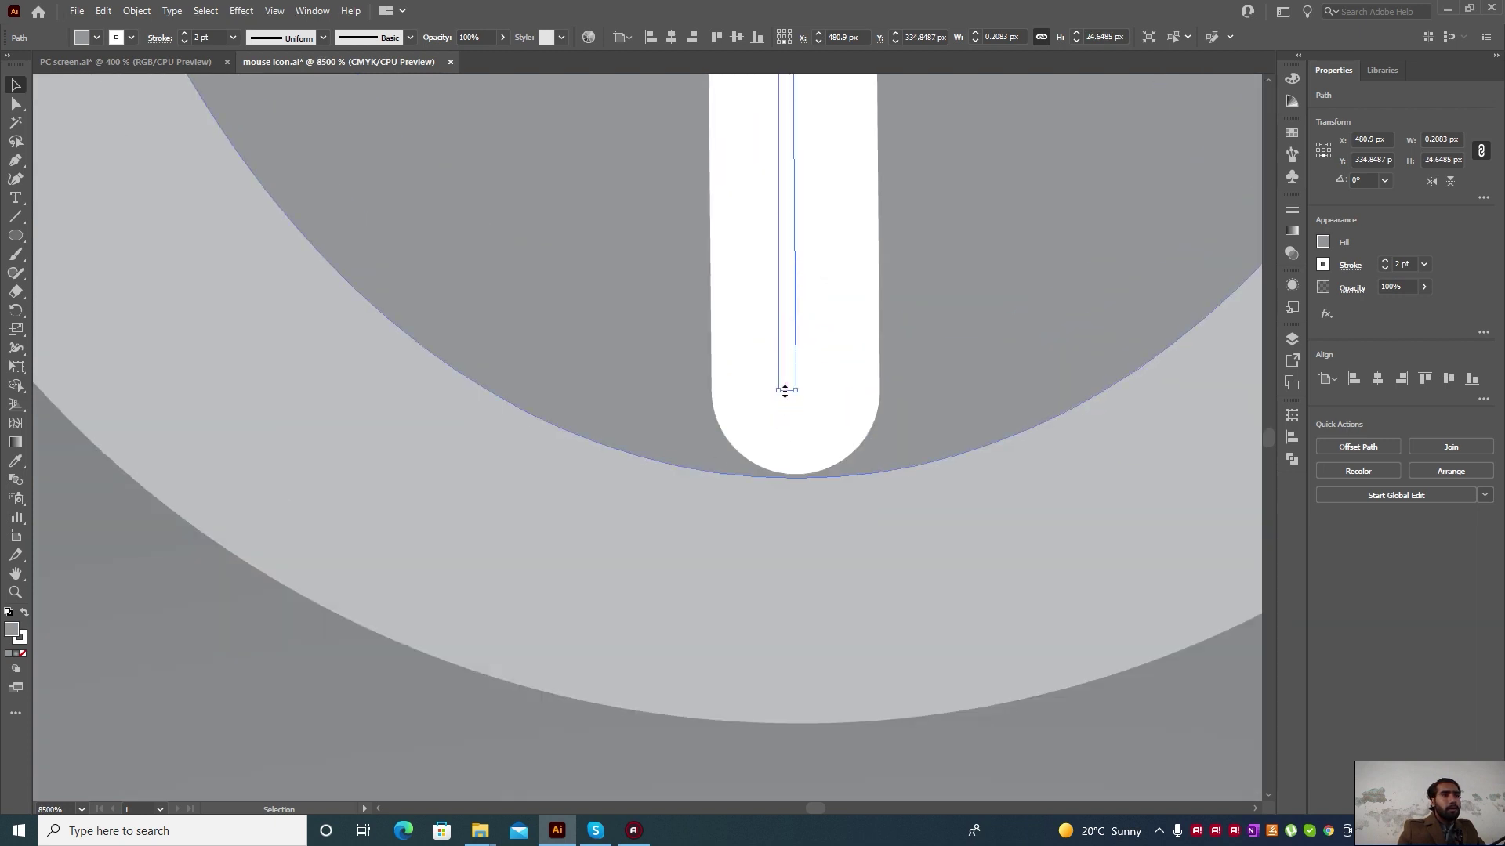
{"action": "scroll", "coordinate": [788, 396], "scroll_direction": "down", "scroll_amount": 3}
{"action": "scroll", "coordinate": [788, 408], "scroll_direction": "down", "scroll_amount": 3}
{"action": "left_click", "coordinate": [399, 291]}
{"action": "scroll", "coordinate": [836, 430], "scroll_direction": "down", "scroll_amount": 1}
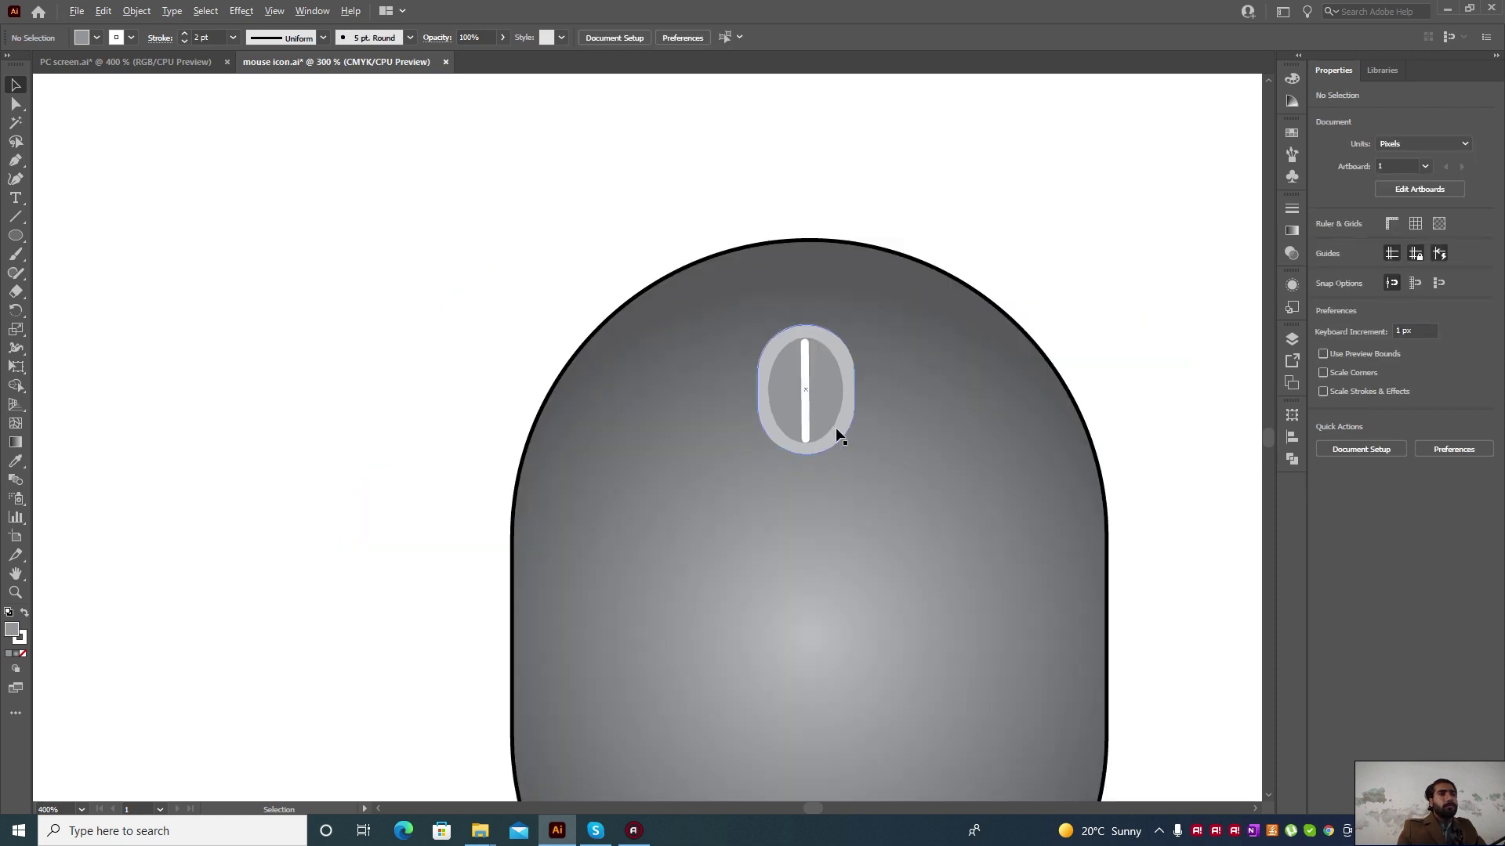
Draw a Pen line from the mouse's top edge down to the scroll wheel
{"action": "scroll", "coordinate": [826, 447], "scroll_direction": "down", "scroll_amount": 1}
{"action": "scroll", "coordinate": [858, 326], "scroll_direction": "up", "scroll_amount": 2}
{"action": "left_click", "coordinate": [16, 160]}
{"action": "scroll", "coordinate": [784, 368], "scroll_direction": "up", "scroll_amount": 2}
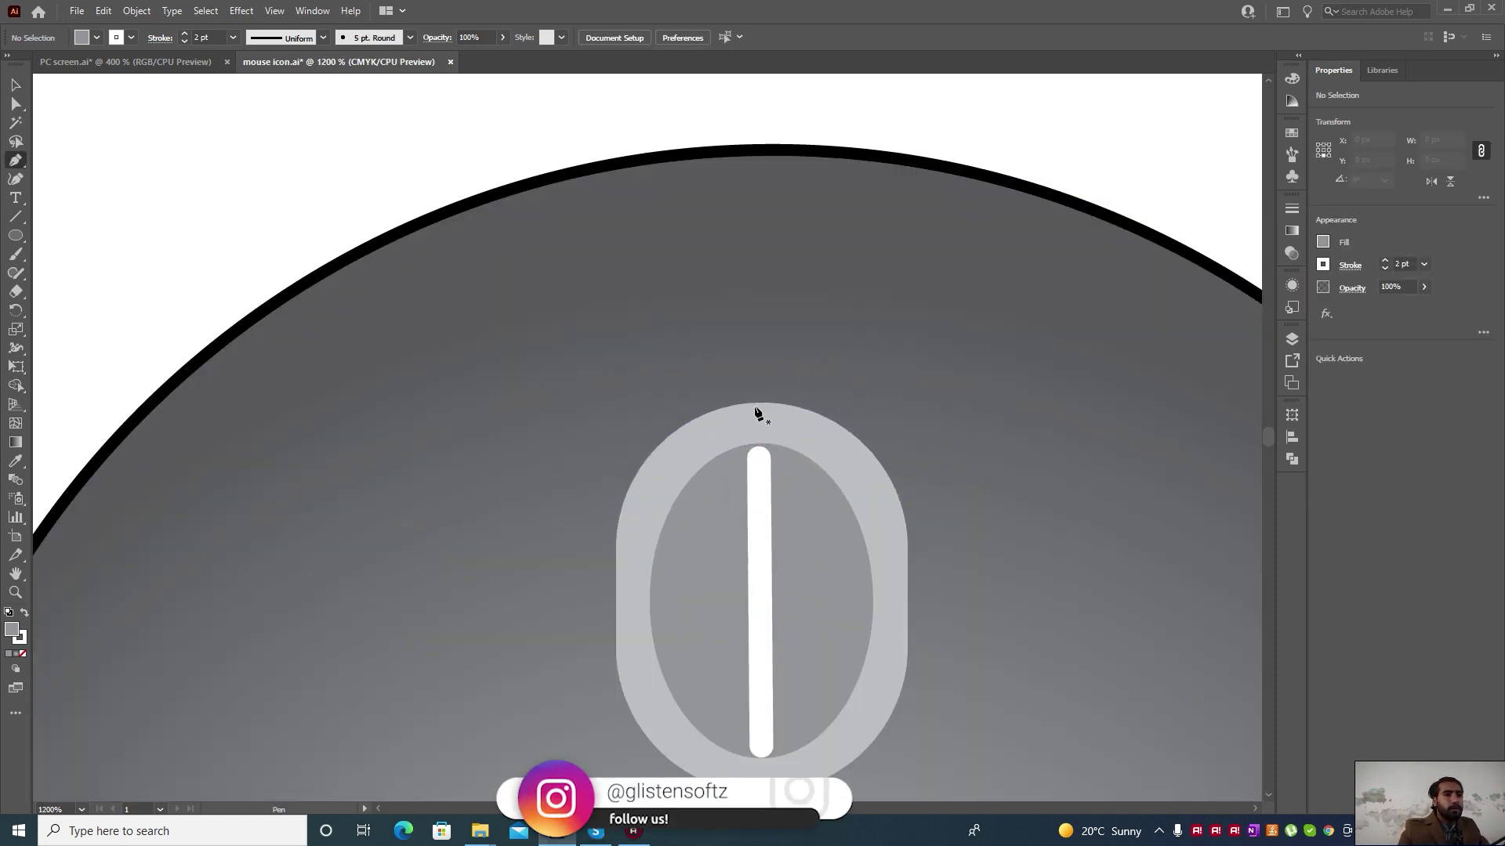
{"action": "mouse_move", "coordinate": [760, 404]}
{"action": "left_mouse_down"}
{"action": "mouse_move", "coordinate": [754, 149]}
{"action": "mouse_move", "coordinate": [187, 163]}
{"action": "mouse_move", "coordinate": [101, 70]}
{"action": "left_mouse_up"}
{"action": "key", "text": "v"}
{"action": "left_click", "coordinate": [296, 136]}
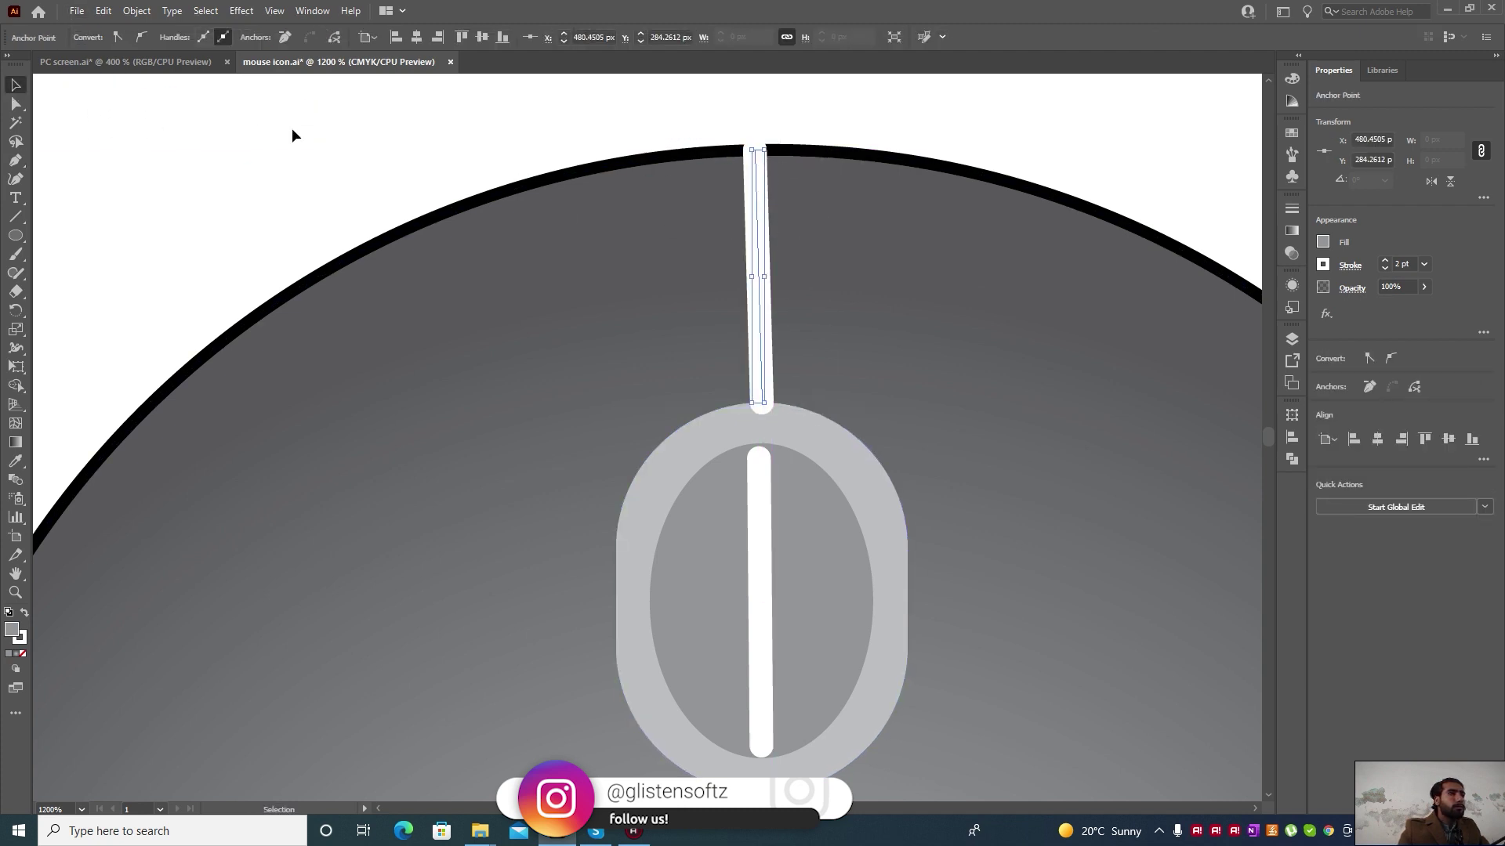
Reduce the top line's stroke weight to 0.5 pt
{"action": "left_click", "coordinate": [760, 228]}
{"action": "left_click", "coordinate": [183, 40]}
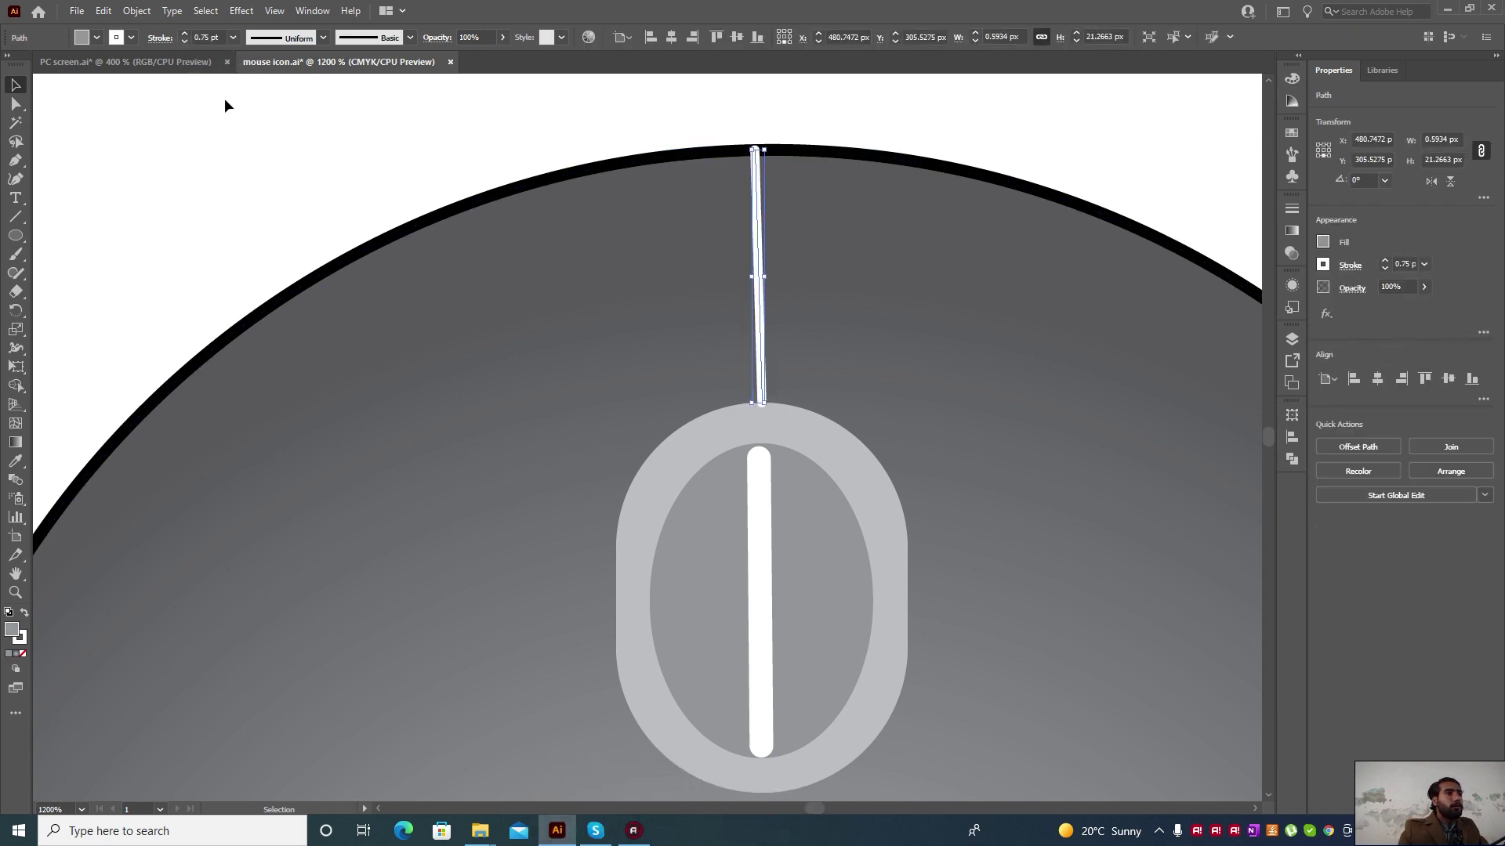
{"action": "left_click", "coordinate": [184, 41]}
{"action": "left_click", "coordinate": [287, 159]}
{"action": "scroll", "coordinate": [690, 407], "scroll_direction": "down", "scroll_amount": 3, "text": "alt"}
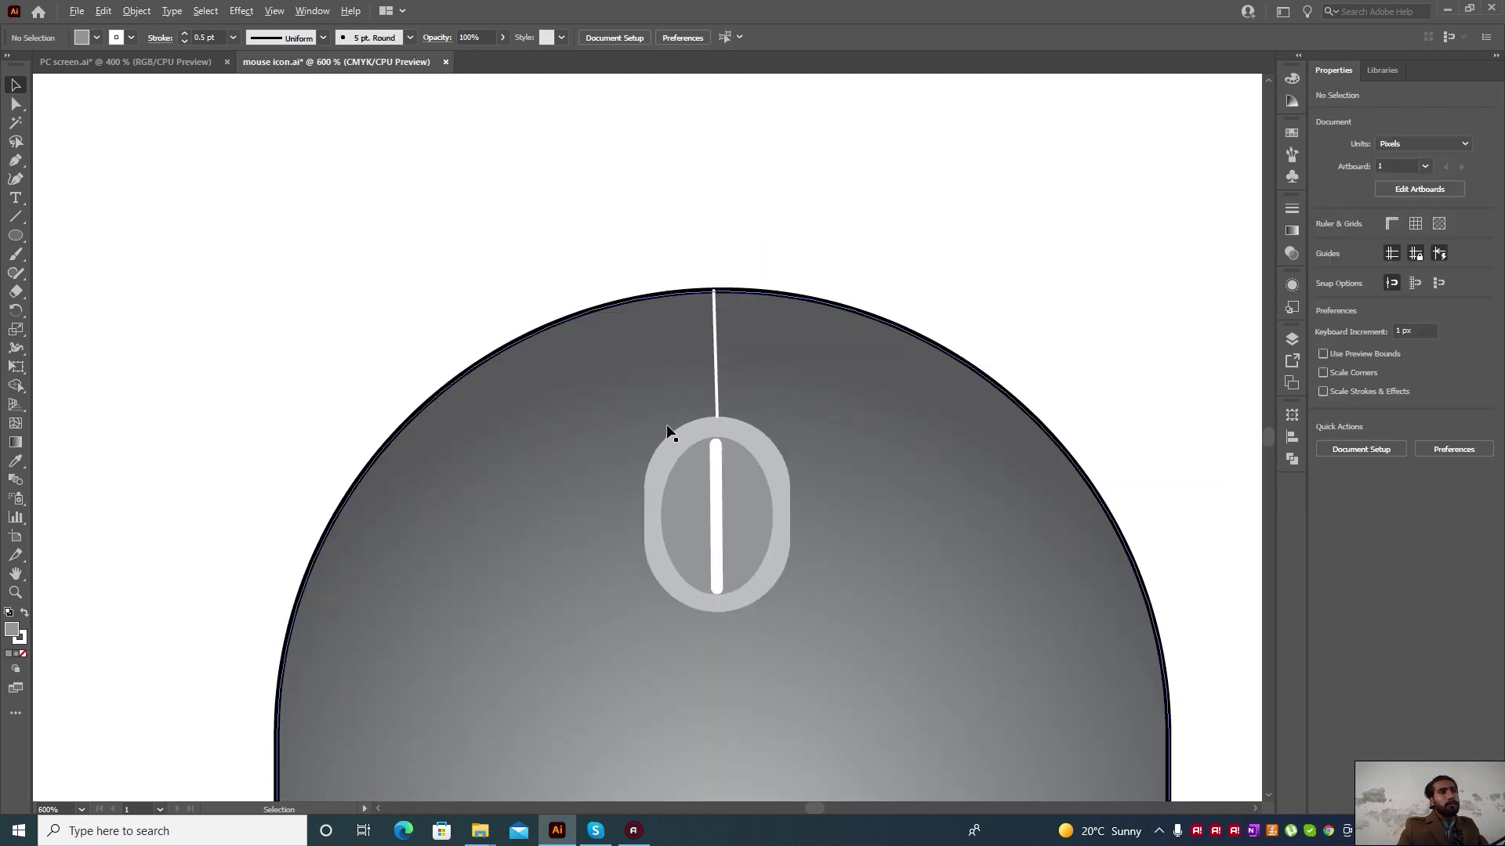
Replace the mouse body's radial gradient with a solid White fill from the swatches
{"action": "scroll", "coordinate": [745, 368], "scroll_direction": "down", "scroll_amount": 3, "text": "alt"}
{"action": "scroll", "coordinate": [752, 342], "scroll_direction": "down", "scroll_amount": 1, "text": "alt"}
{"action": "scroll", "coordinate": [753, 350], "scroll_direction": "up", "scroll_amount": 3, "text": "alt"}
{"action": "scroll", "coordinate": [752, 350], "scroll_direction": "down", "scroll_amount": 3, "text": "alt"}
{"action": "scroll", "coordinate": [750, 407], "scroll_direction": "up", "scroll_amount": 2, "text": "alt"}
{"action": "left_click", "coordinate": [790, 439]}
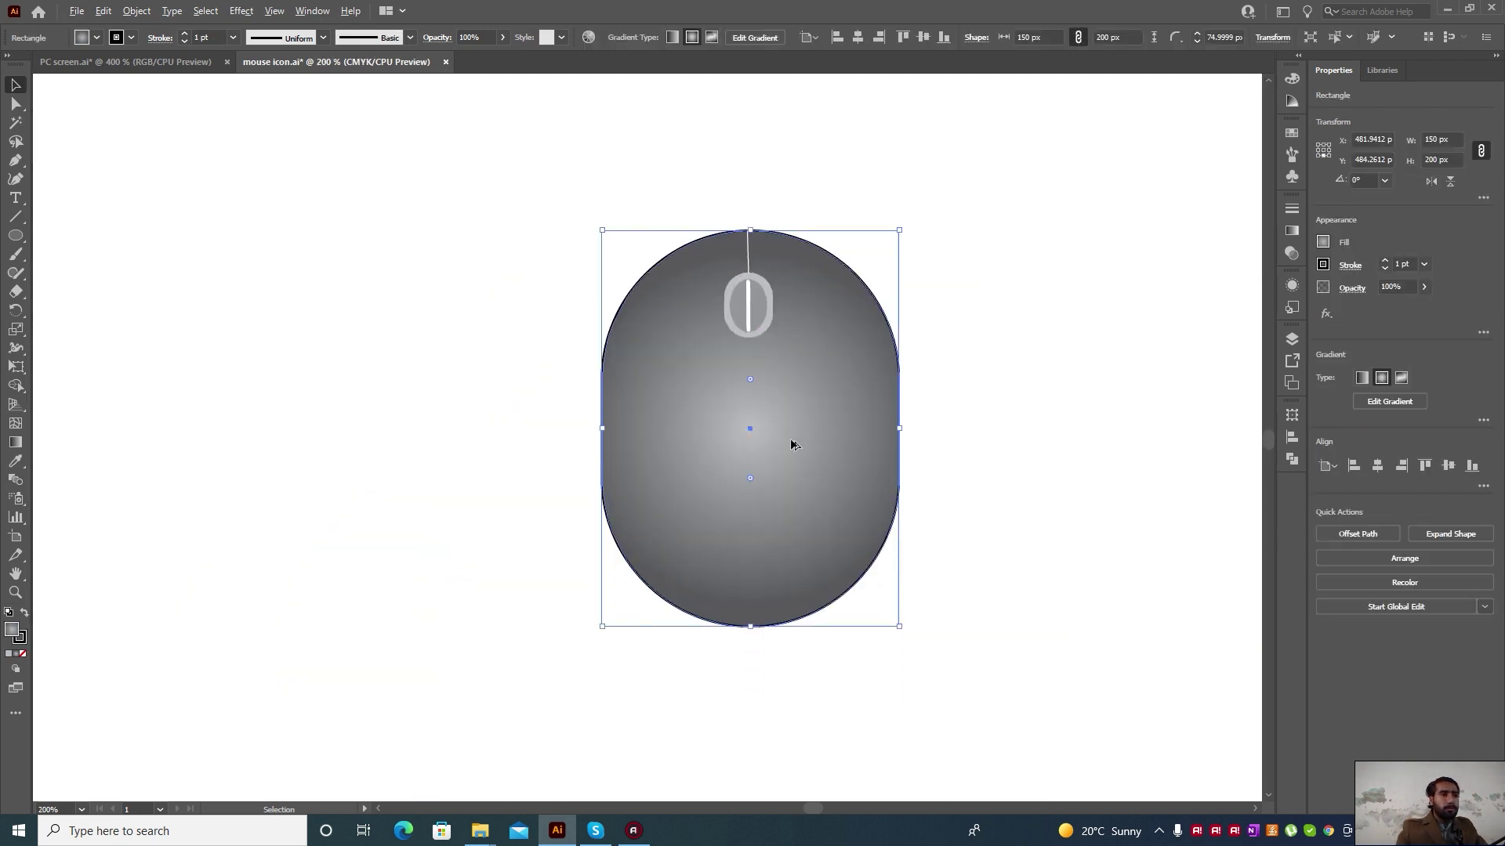
{"action": "scroll", "coordinate": [790, 443], "scroll_direction": "down", "scroll_amount": 2, "text": "alt"}
{"action": "scroll", "coordinate": [791, 445], "scroll_direction": "up", "scroll_amount": 2, "text": "alt"}
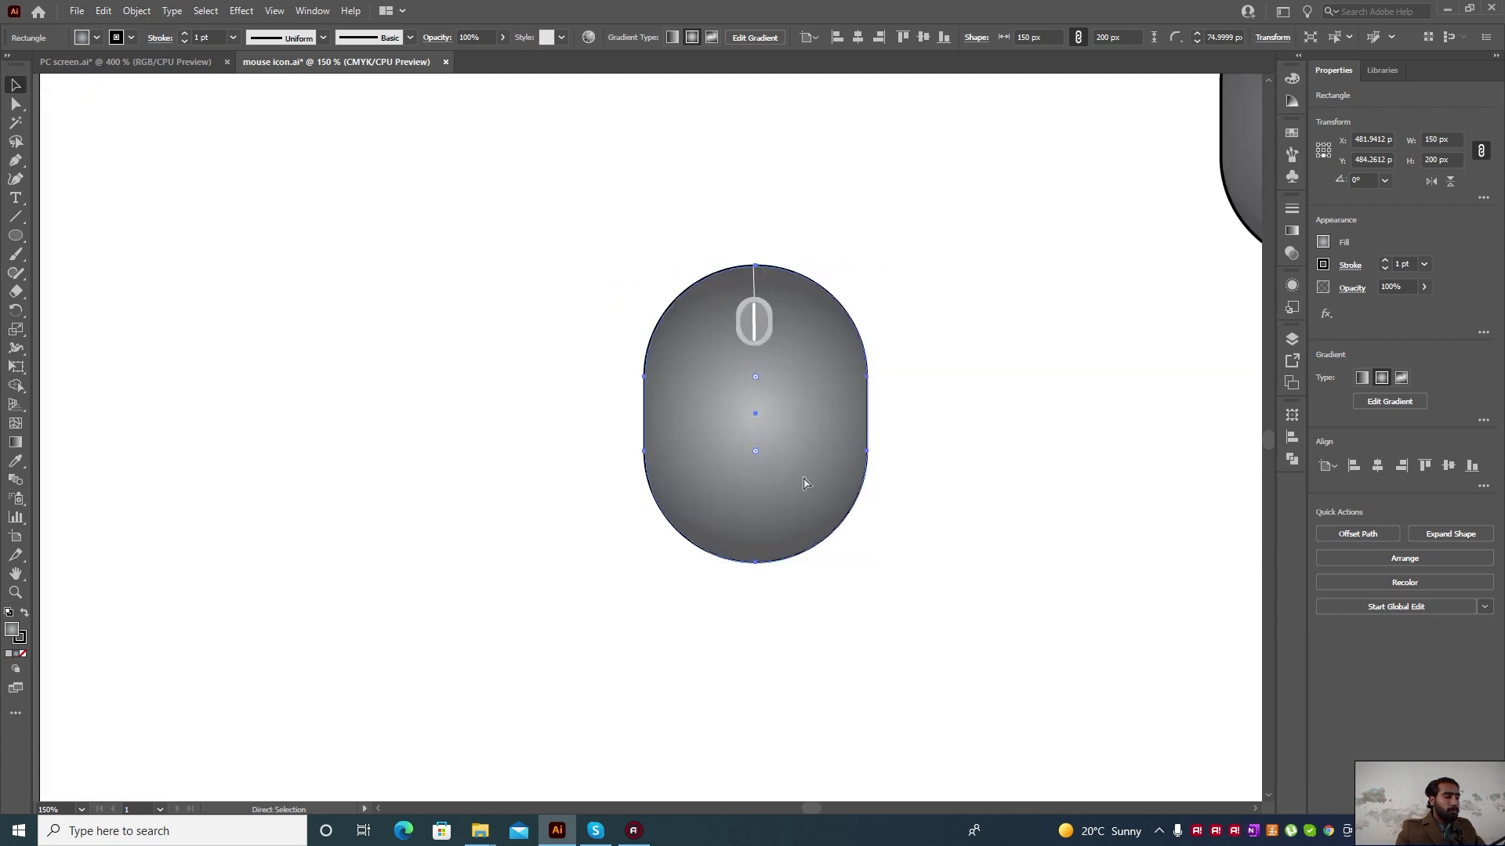
{"action": "key", "text": "ctrl"}
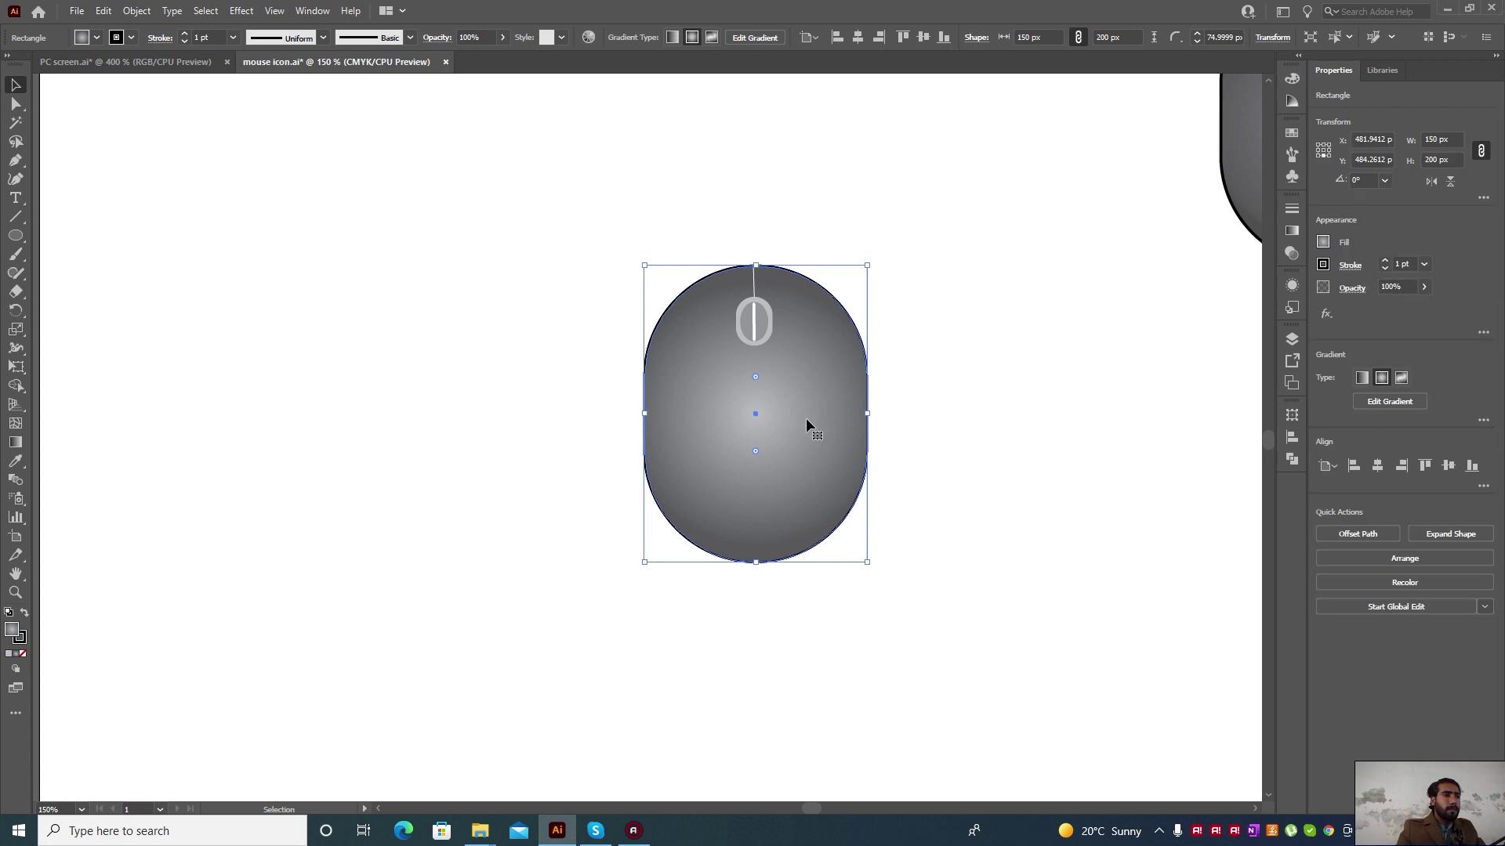
{"action": "left_click", "coordinate": [98, 37]}
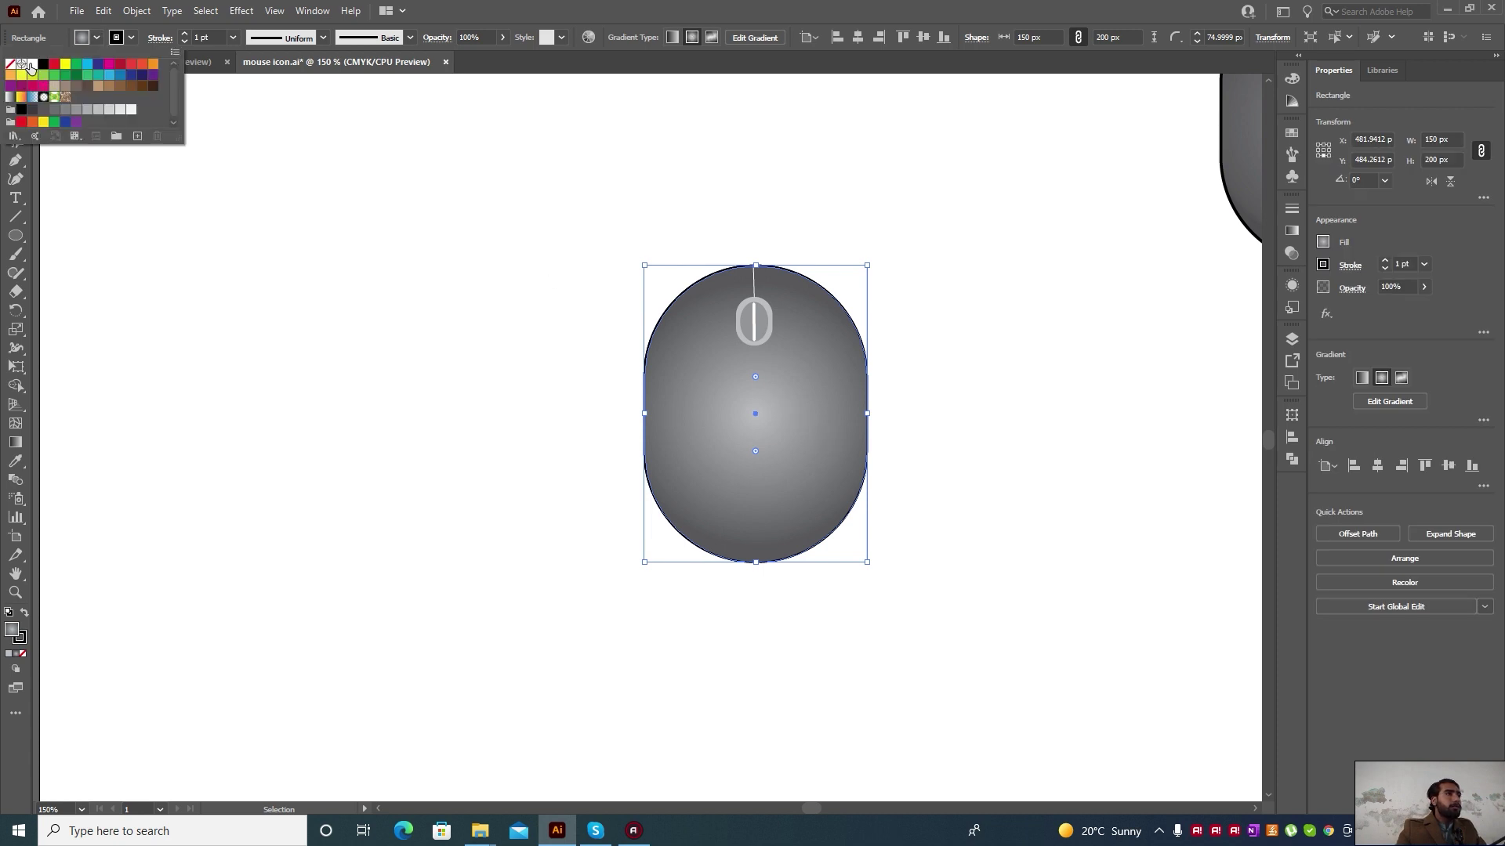
{"action": "left_click", "coordinate": [32, 64]}
{"action": "left_click", "coordinate": [393, 336]}
{"action": "left_click", "coordinate": [719, 444]}
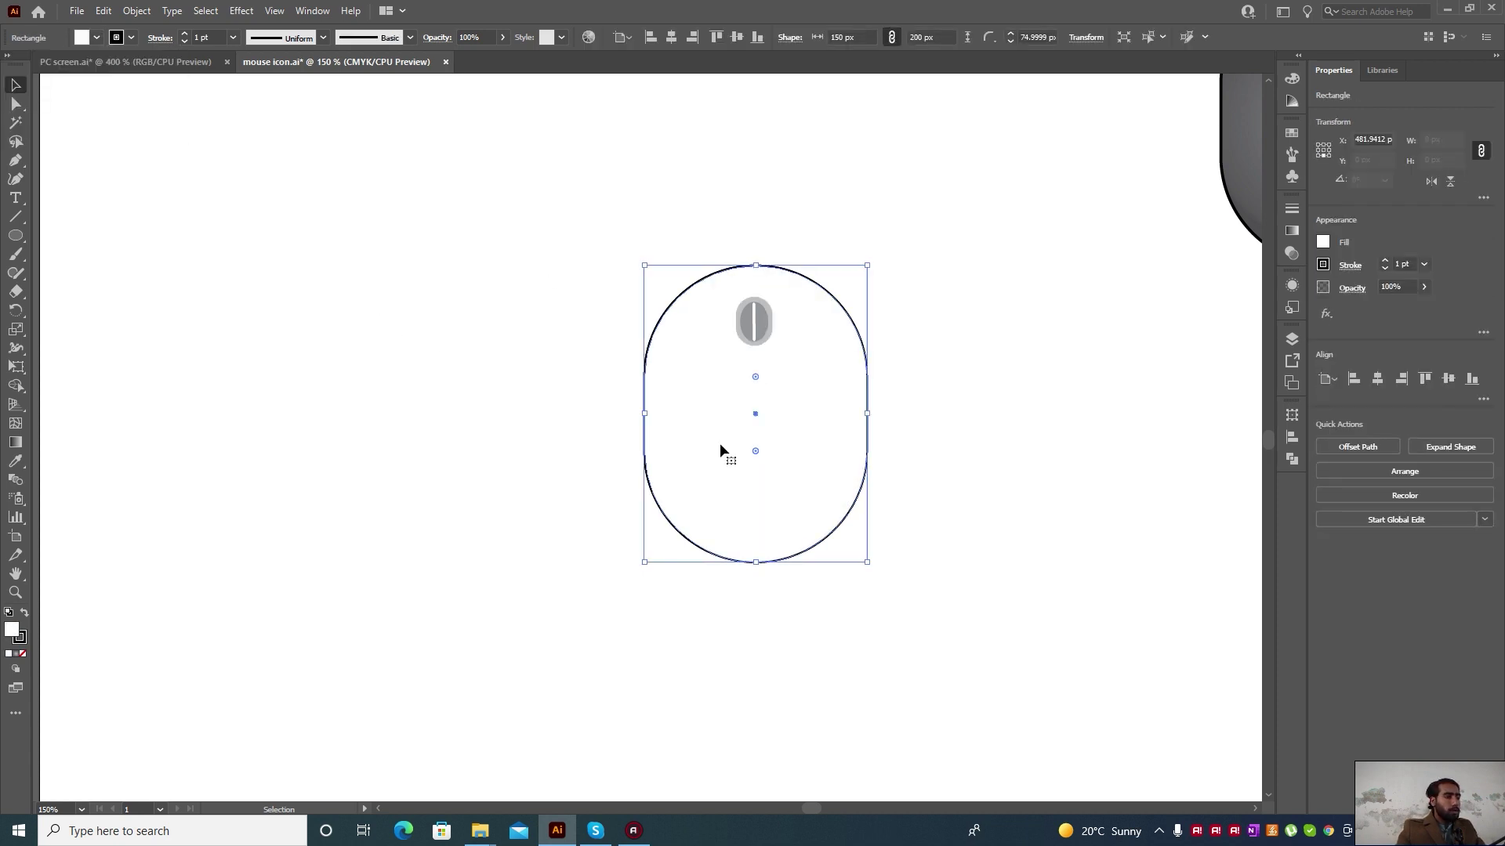
{"action": "key", "text": "ctrl+plus"}
{"action": "key", "text": "ctrl+plus"}
{"action": "scroll", "coordinate": [699, 471], "scroll_direction": "up", "scroll_amount": 1}
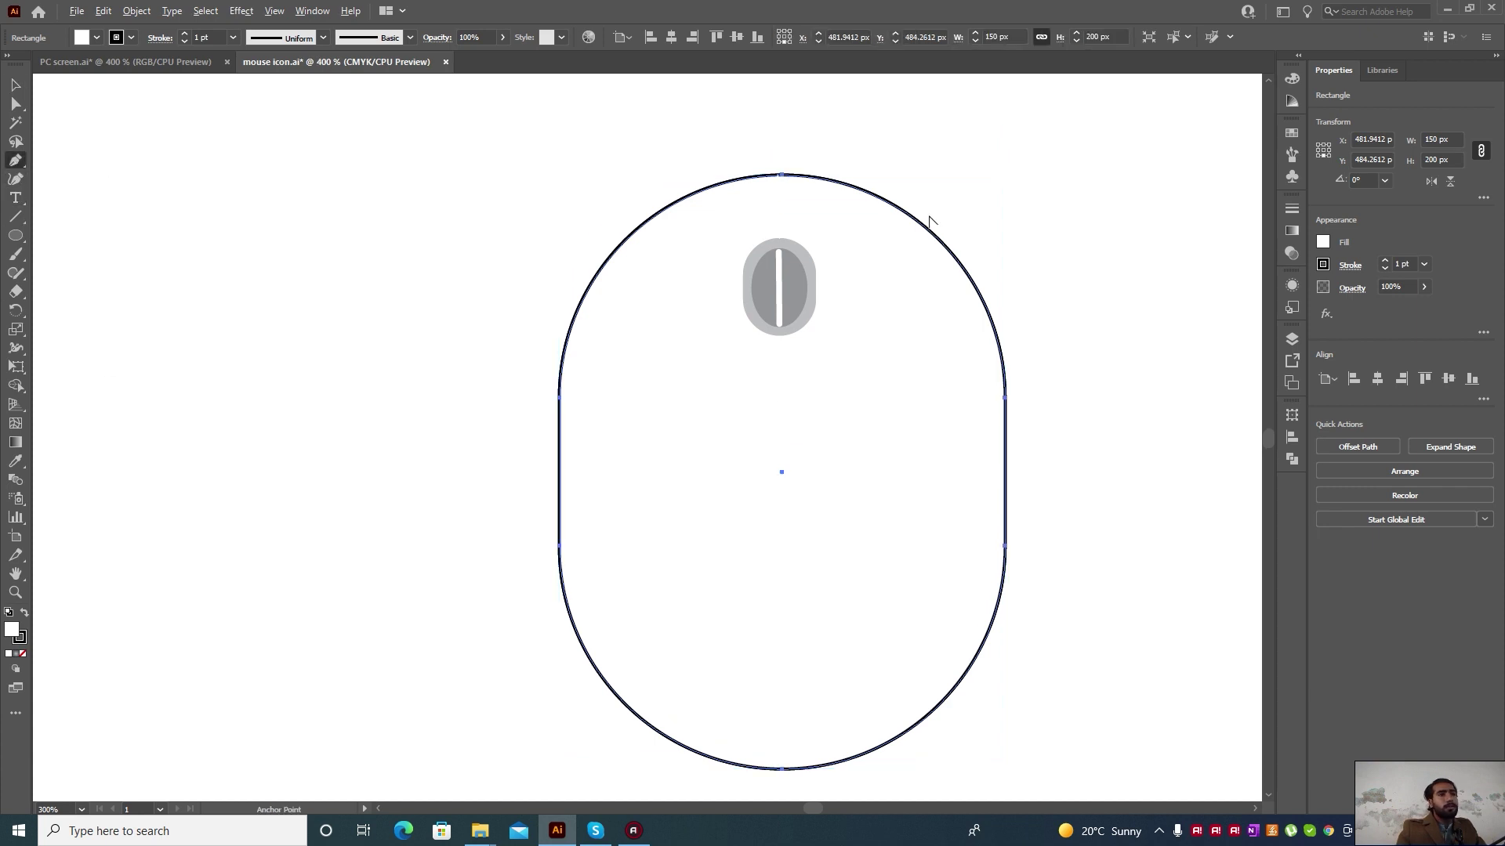
Add Pen anchors on the white copy's upper-right and lower-left curves
{"action": "scroll", "coordinate": [930, 218], "scroll_direction": "up", "scroll_amount": 1}
{"action": "left_click", "coordinate": [931, 241]}
{"action": "scroll", "coordinate": [873, 340], "scroll_direction": "down", "scroll_amount": 3}
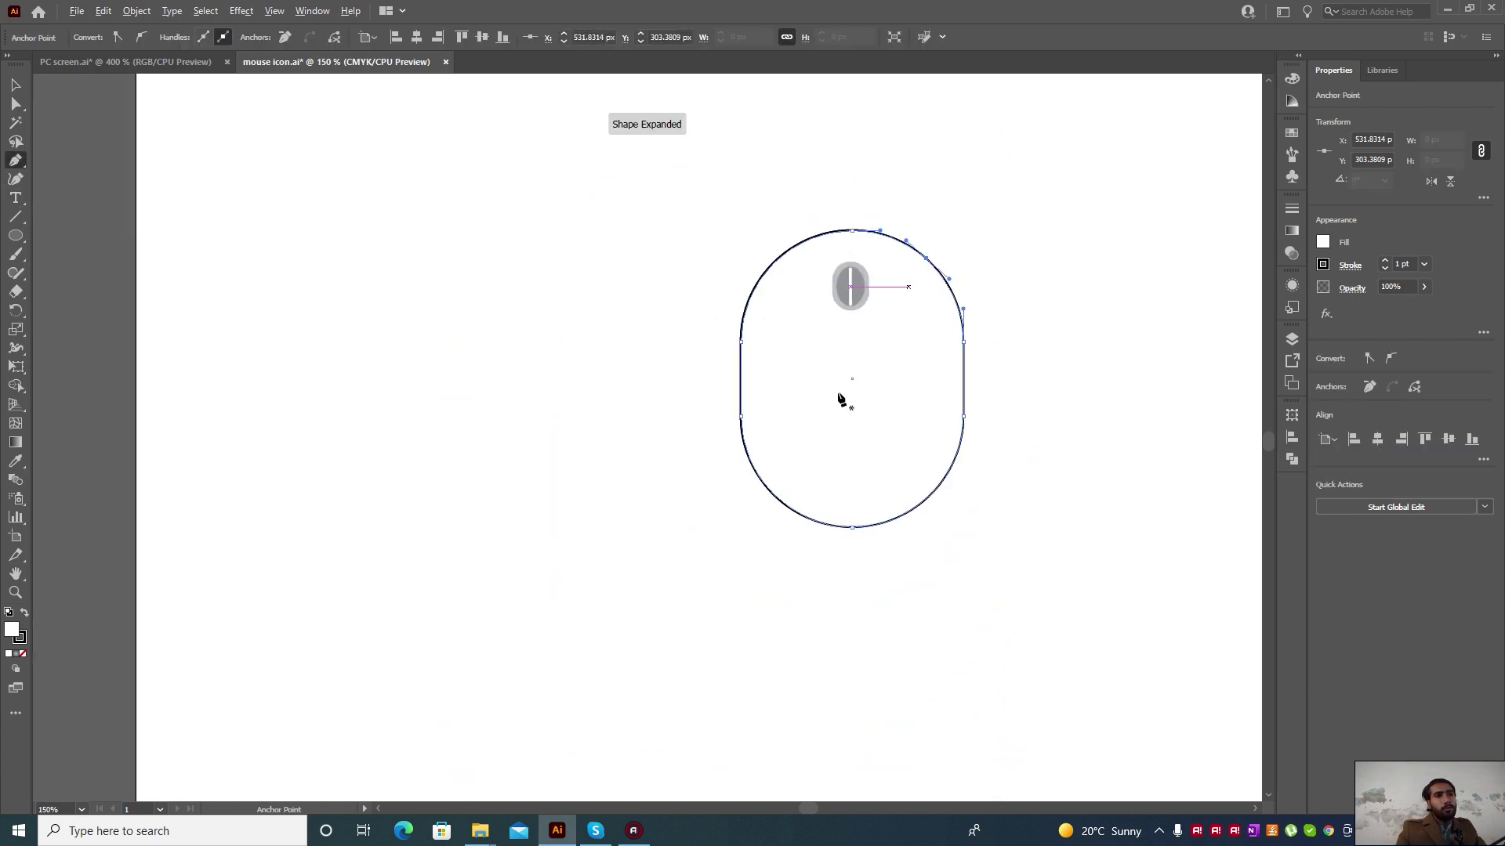
{"action": "scroll", "coordinate": [803, 494], "scroll_direction": "up", "scroll_amount": 3}
{"action": "left_click", "coordinate": [807, 558]}
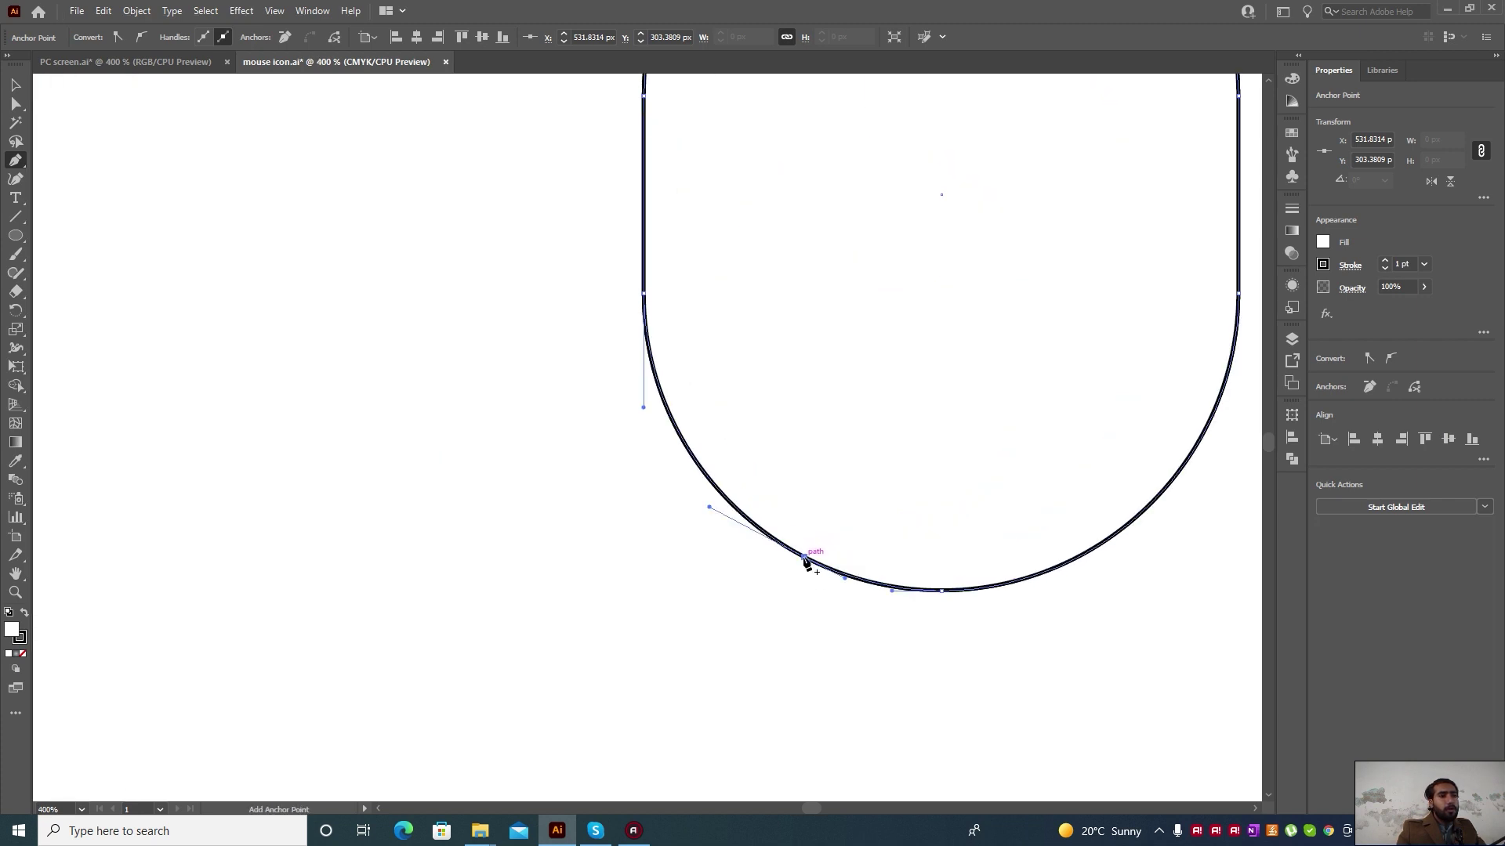
{"action": "key", "text": "ctrl+1"}
Delete the left and top anchors so the white copy ends in a diagonal edge
{"action": "left_click", "coordinate": [16, 85]}
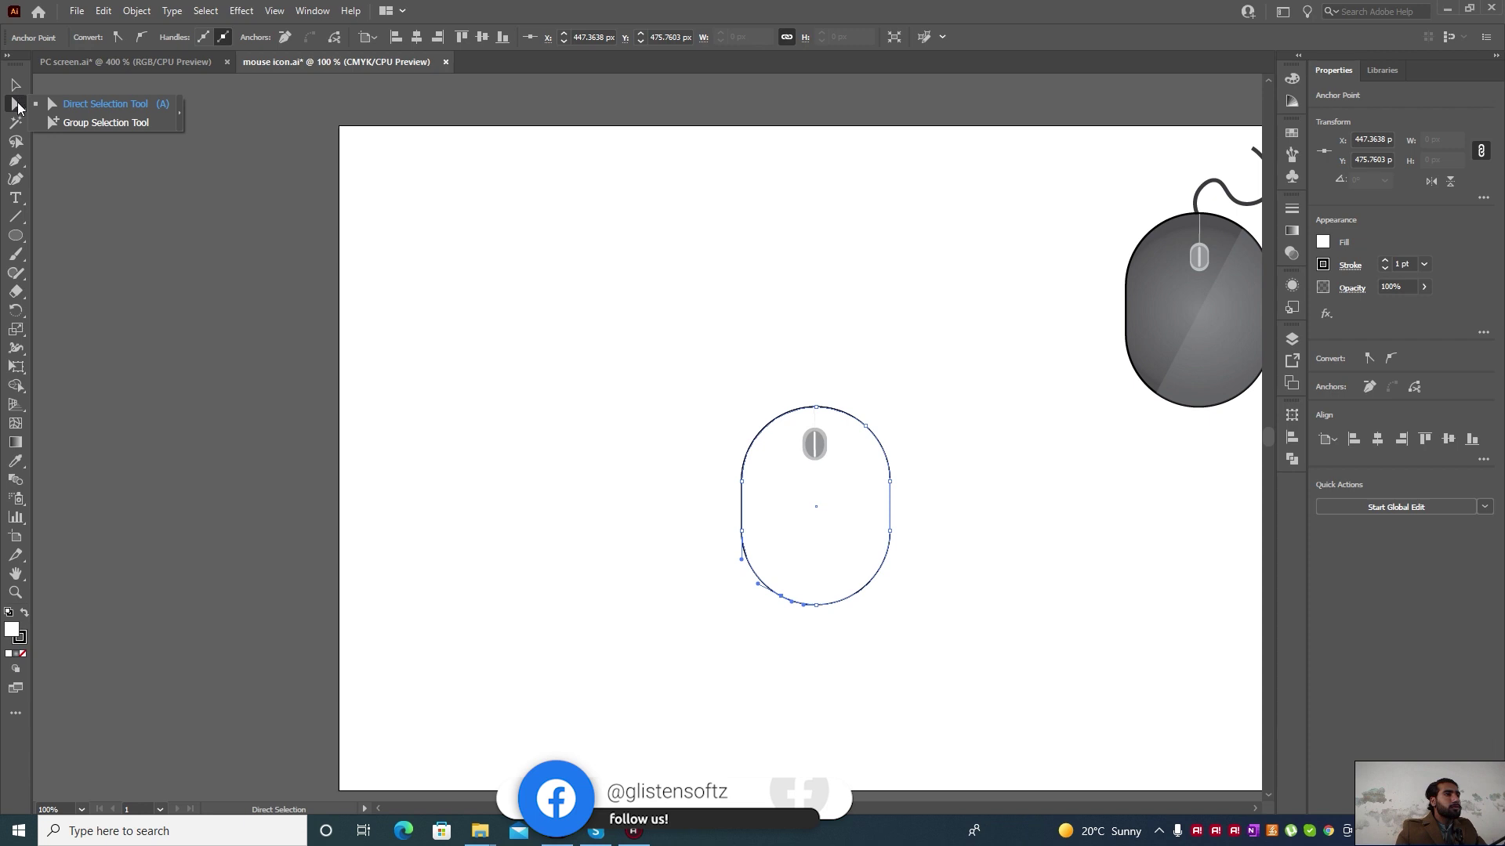
{"action": "scroll", "coordinate": [817, 437], "scroll_direction": "up", "scroll_amount": 2}
{"action": "left_click", "coordinate": [803, 370]}
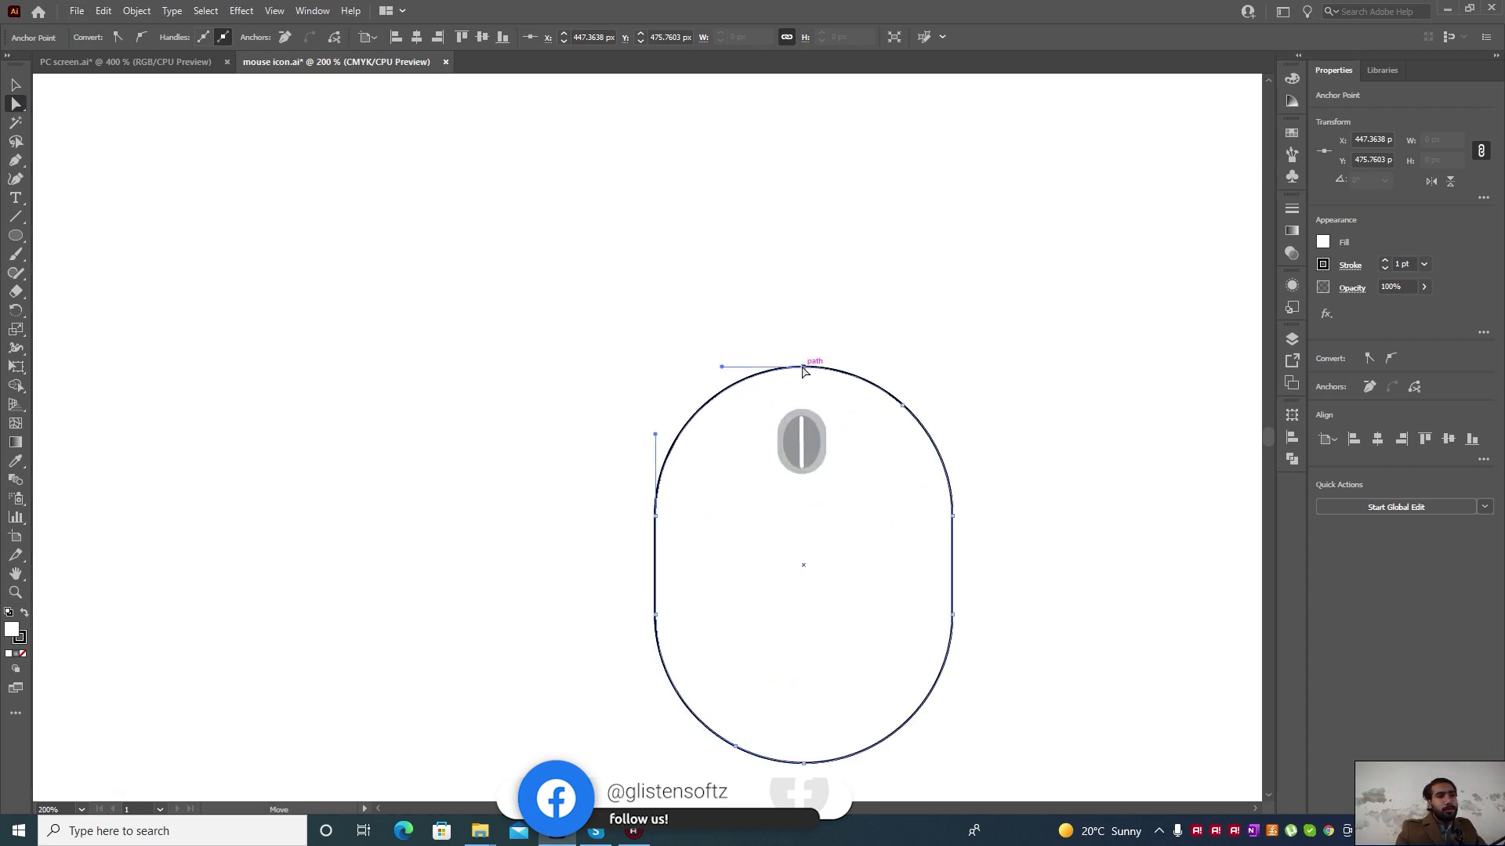
{"action": "left_click", "coordinate": [655, 516]}
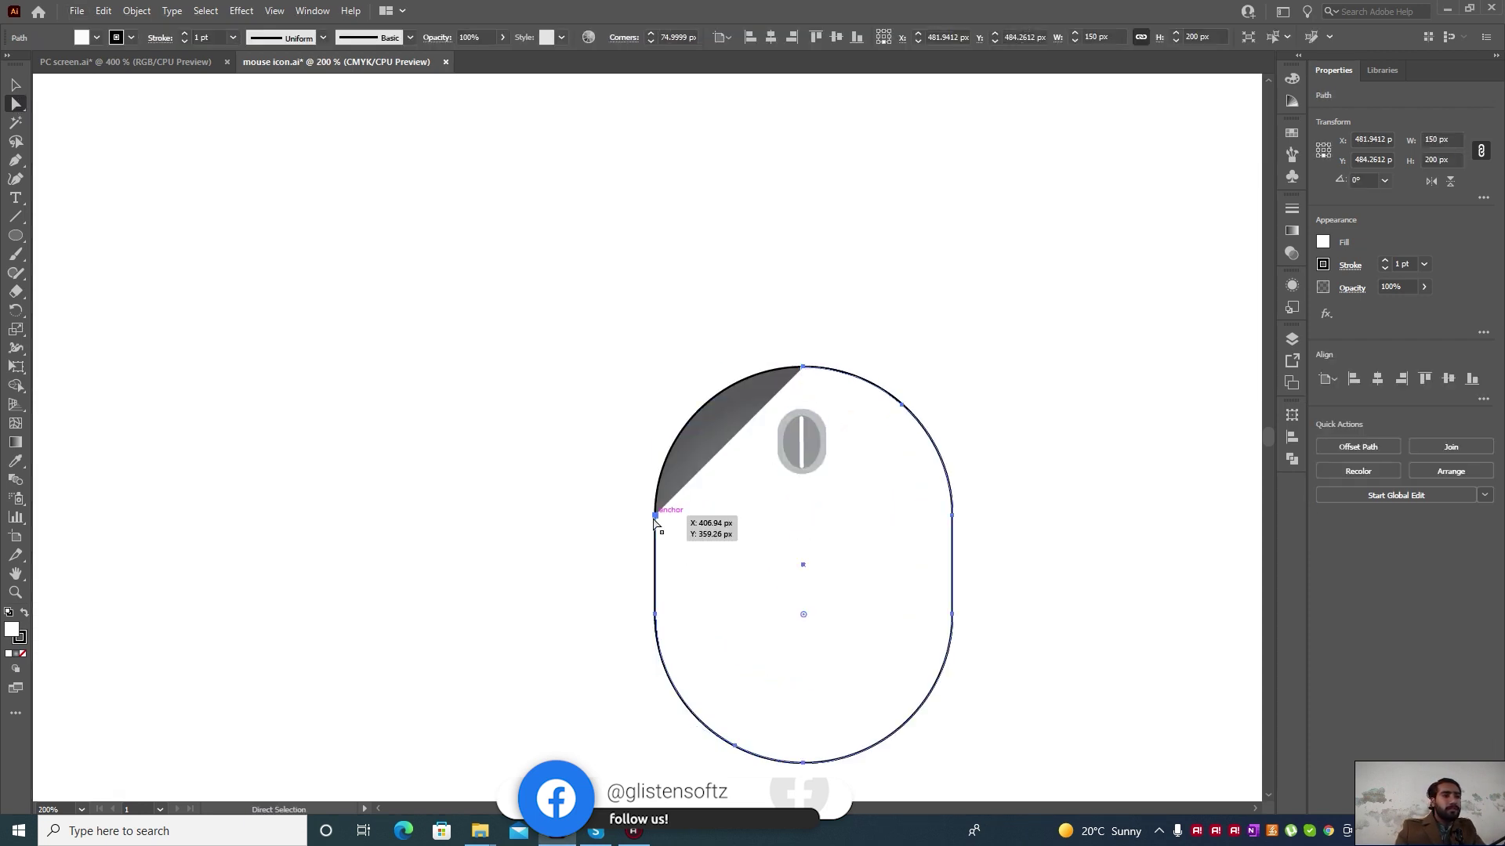
{"action": "left_click_drag", "start_coordinate": [655, 516], "coordinate": [656, 614]}
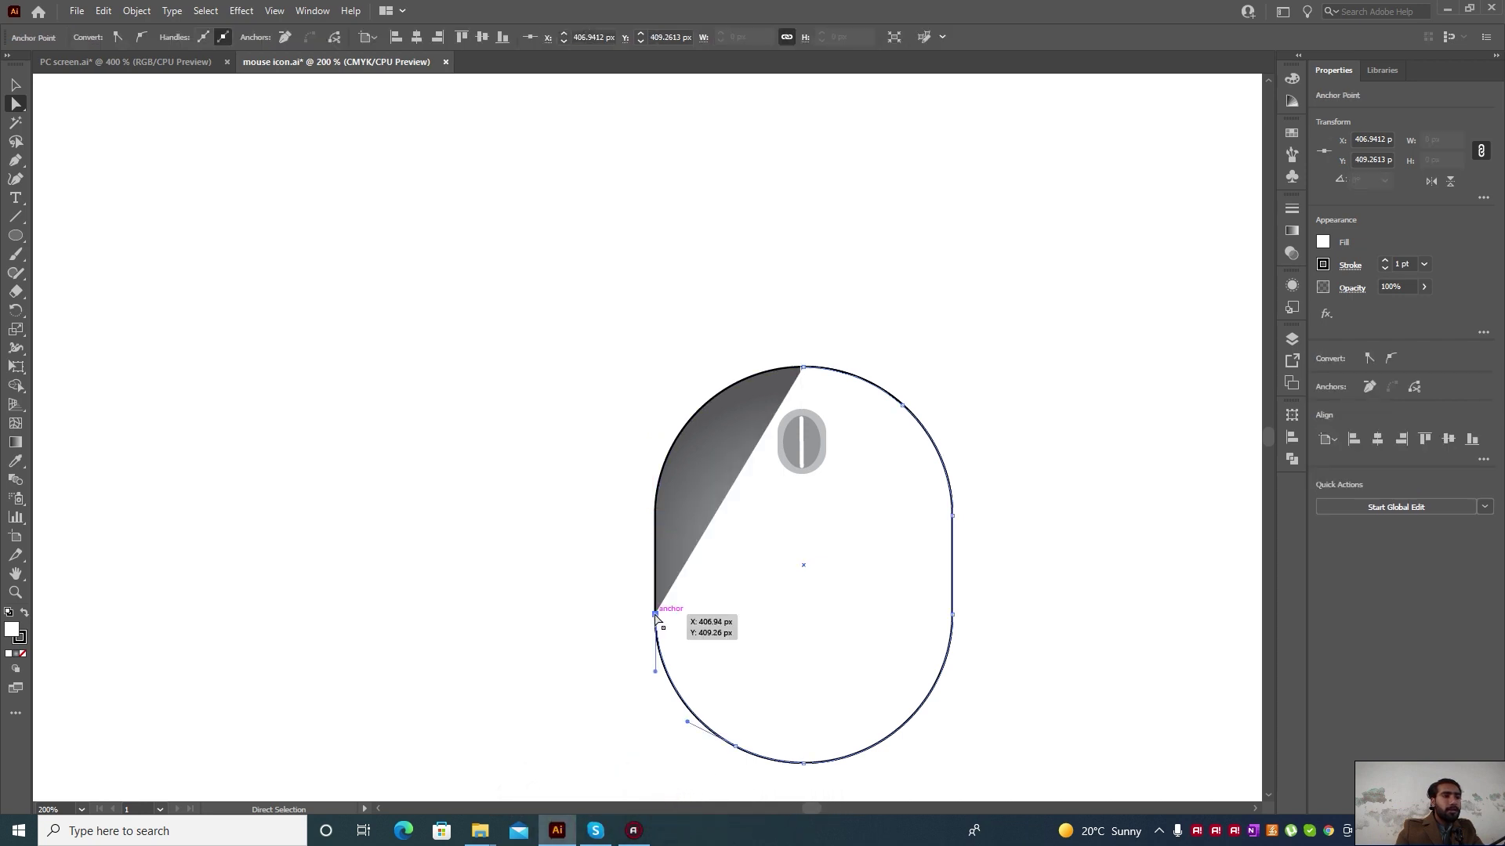
{"action": "key", "text": "Delete"}
{"action": "left_click", "coordinate": [802, 367]}
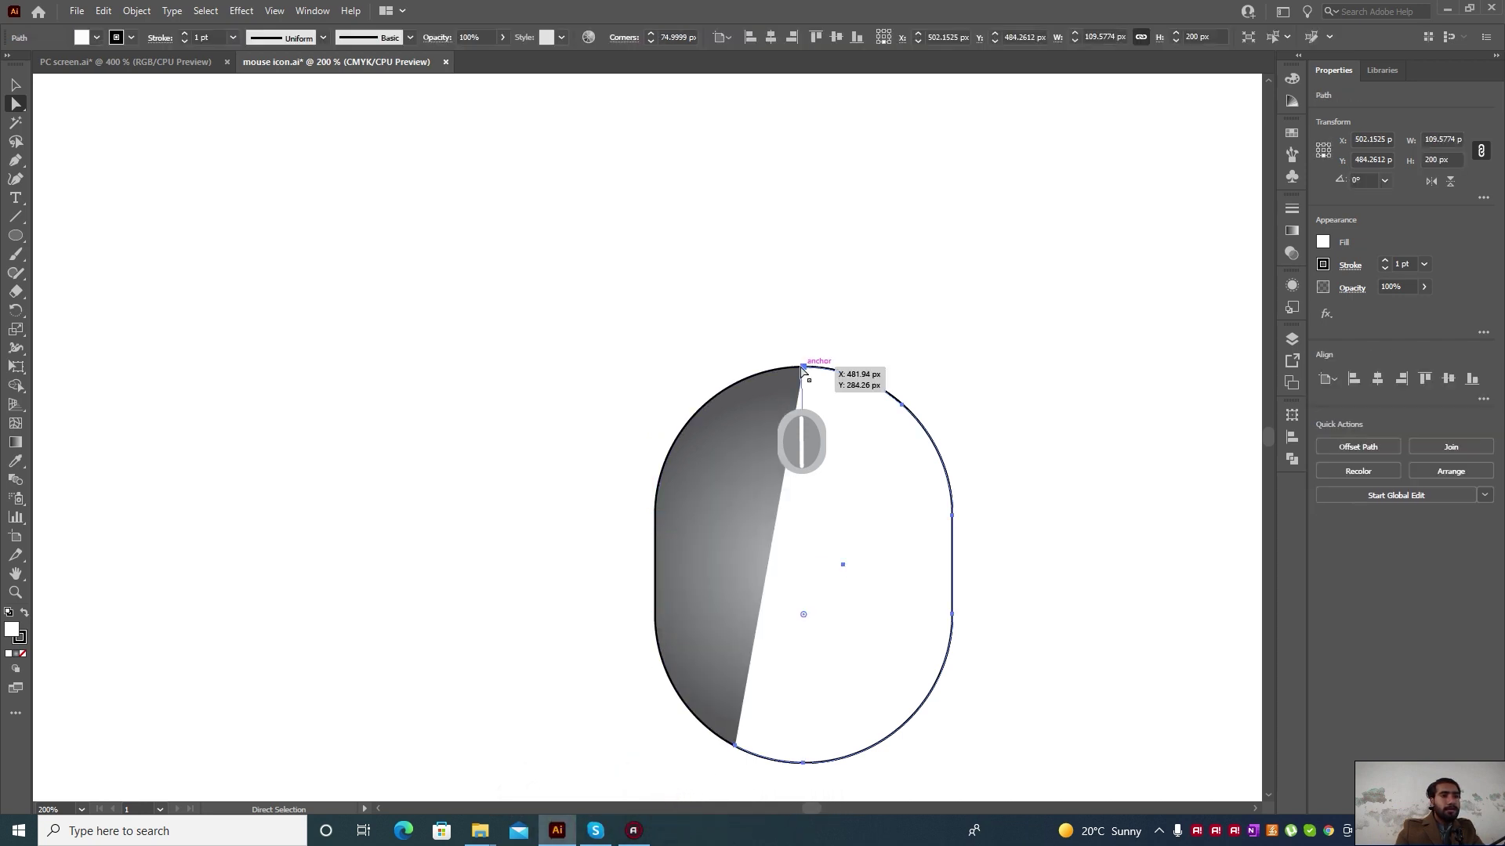
{"action": "key", "text": "Delete"}
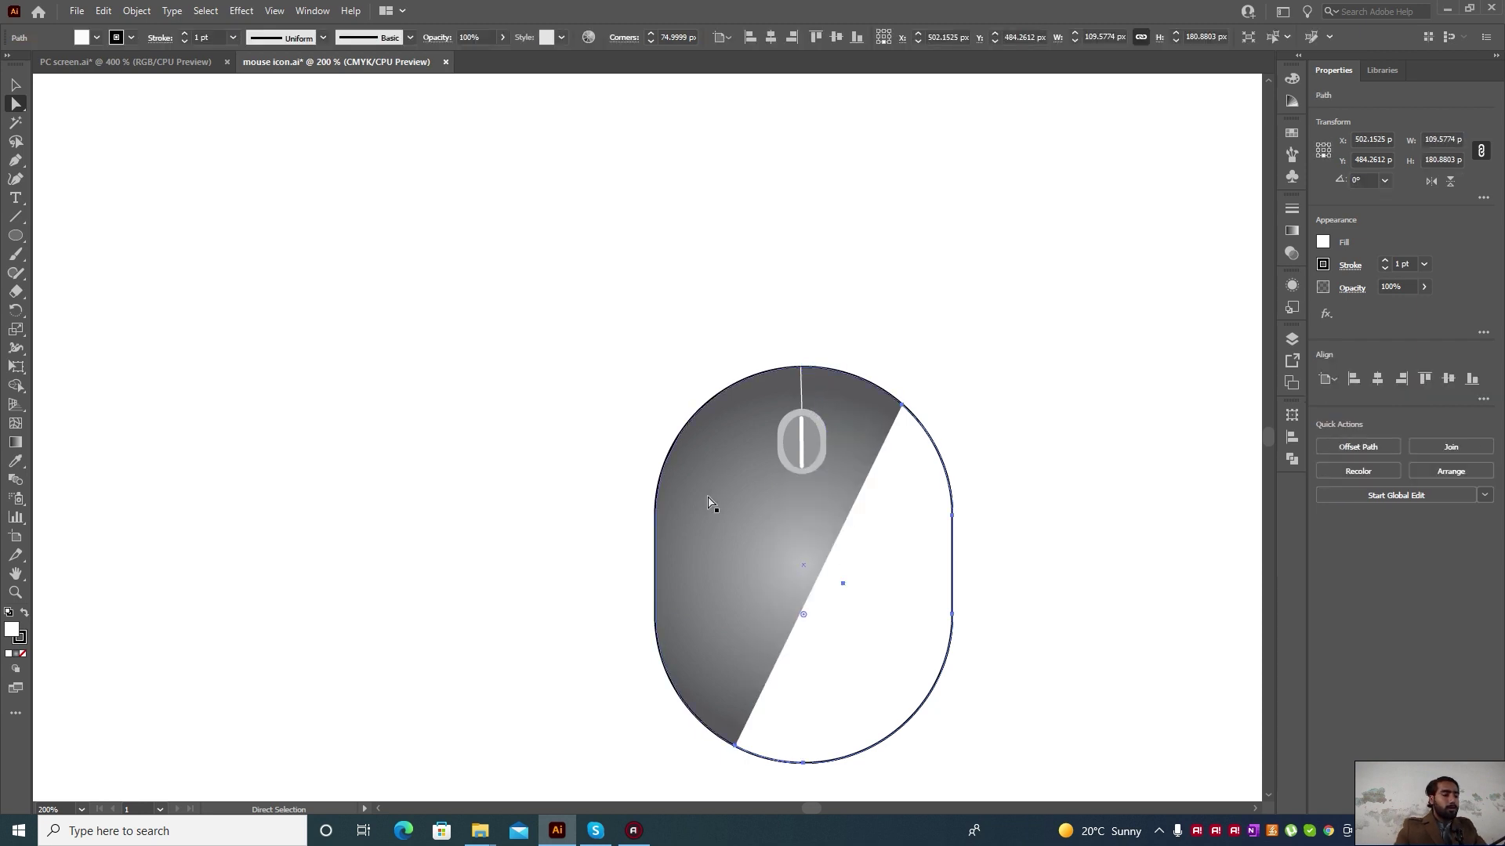
{"action": "key", "text": "ctrl+minus"}
{"action": "left_click", "coordinate": [17, 88]}
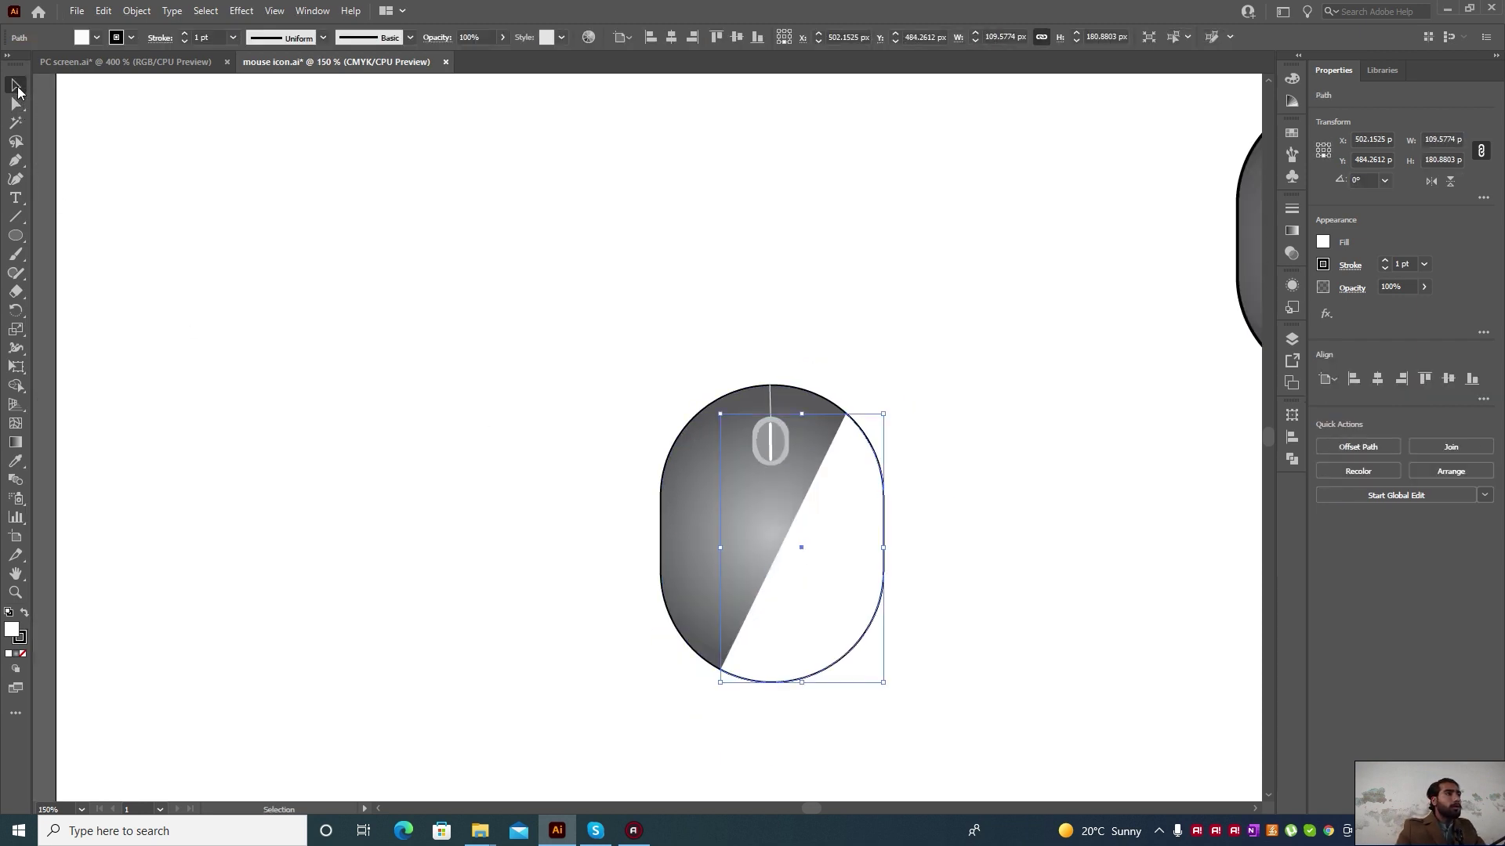
Lower the white diagonal piece's opacity to a faint 8% highlight
{"action": "left_click", "coordinate": [502, 37]}
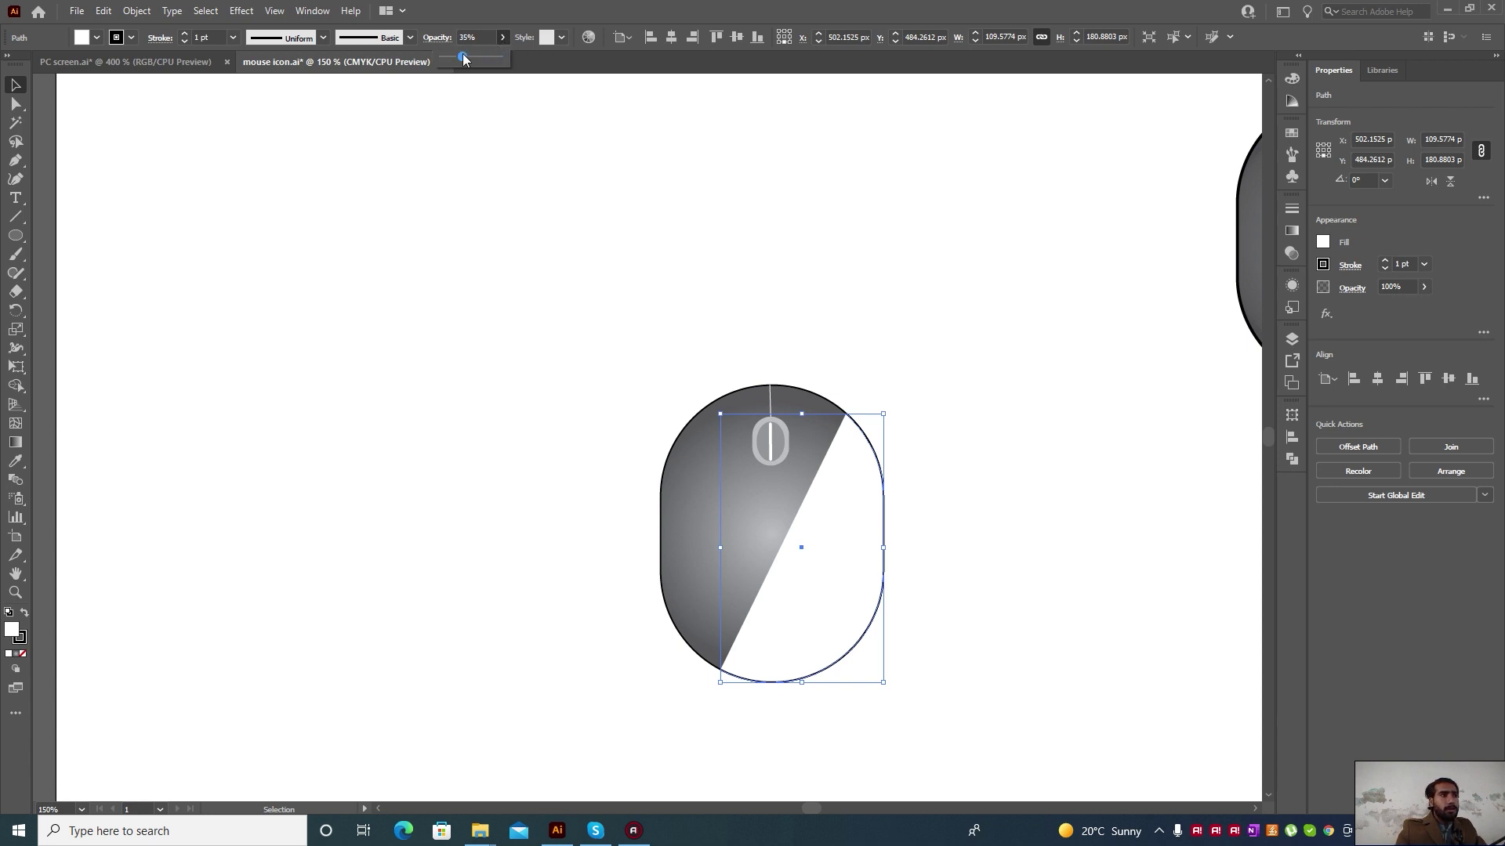
{"action": "left_click_drag", "start_coordinate": [463, 57], "coordinate": [450, 57]}
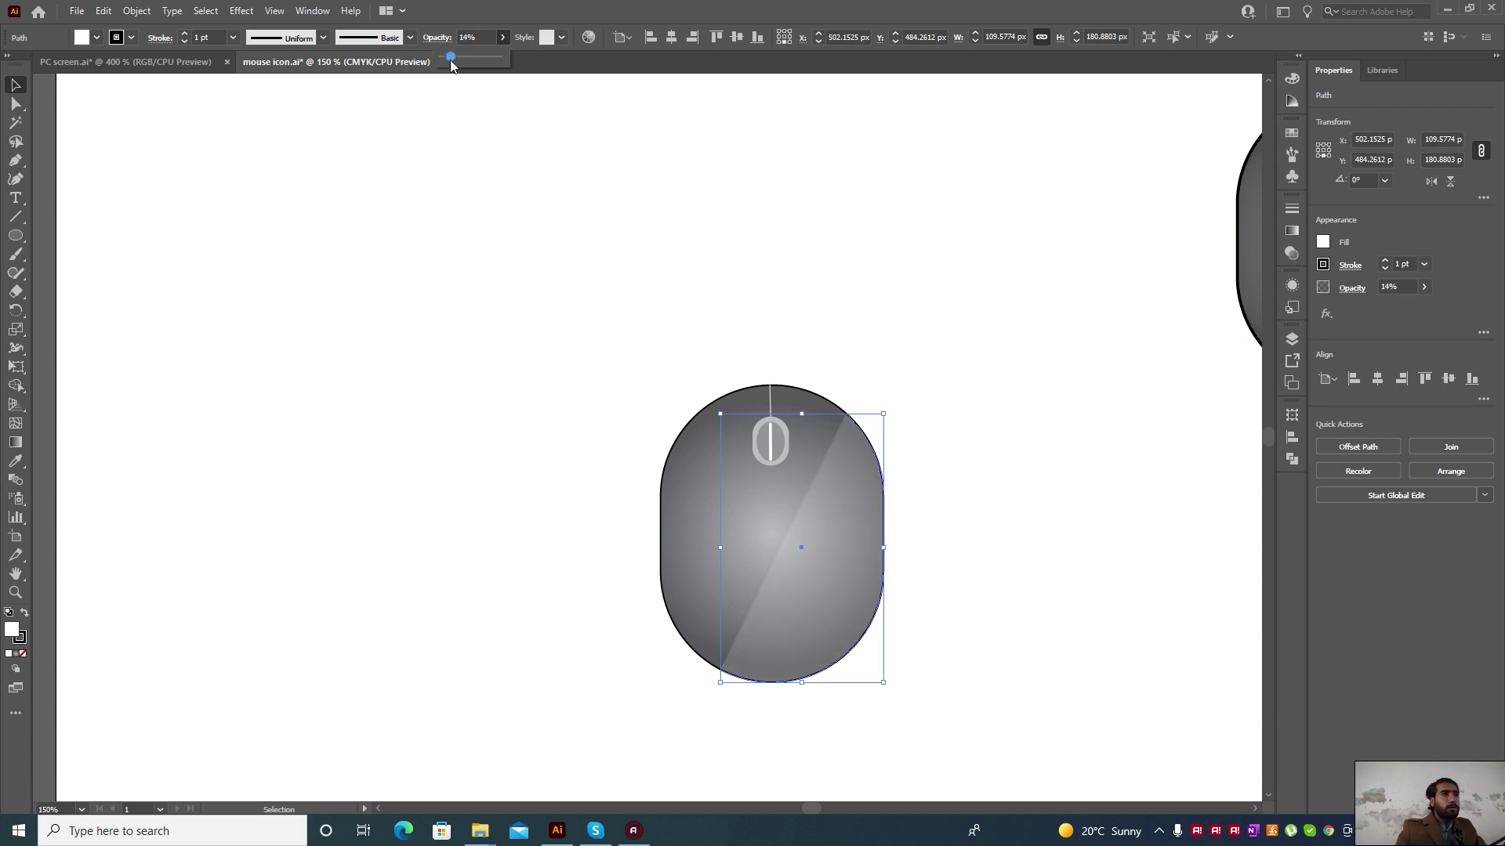
{"action": "left_click", "coordinate": [484, 298]}
{"action": "scroll", "coordinate": [688, 534], "scroll_direction": "down", "scroll_amount": 3}
{"action": "scroll", "coordinate": [689, 534], "scroll_direction": "up", "scroll_amount": 3}
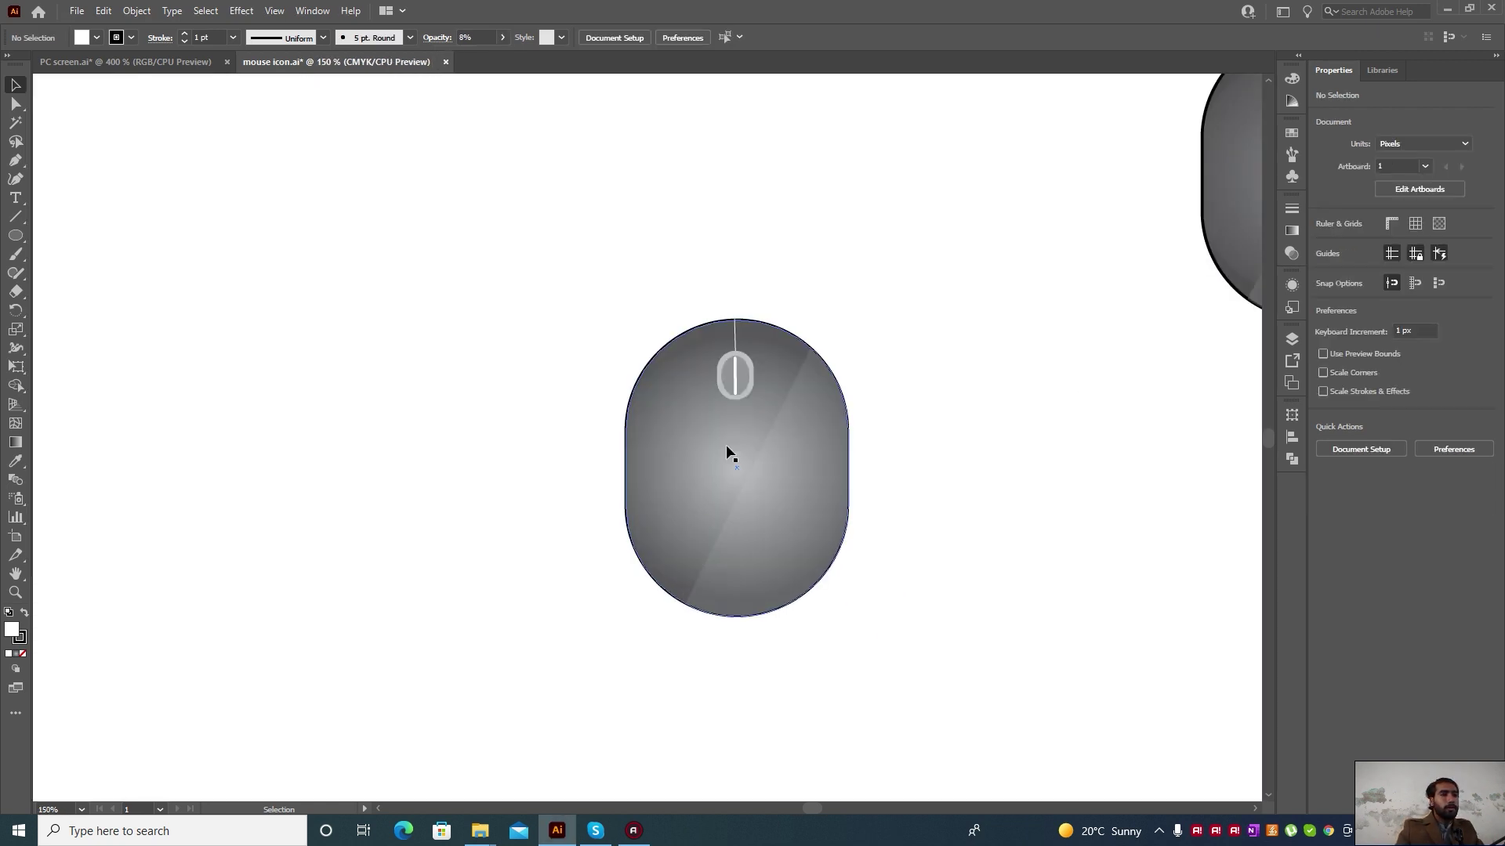
{"action": "scroll", "coordinate": [766, 363], "scroll_direction": "up", "scroll_amount": 2}
{"action": "scroll", "coordinate": [696, 461], "scroll_direction": "down", "scroll_amount": 2}
Zoom around to inspect the highlight, then pick the Curvature tool
{"action": "scroll", "coordinate": [696, 376], "scroll_direction": "up", "scroll_amount": 3}
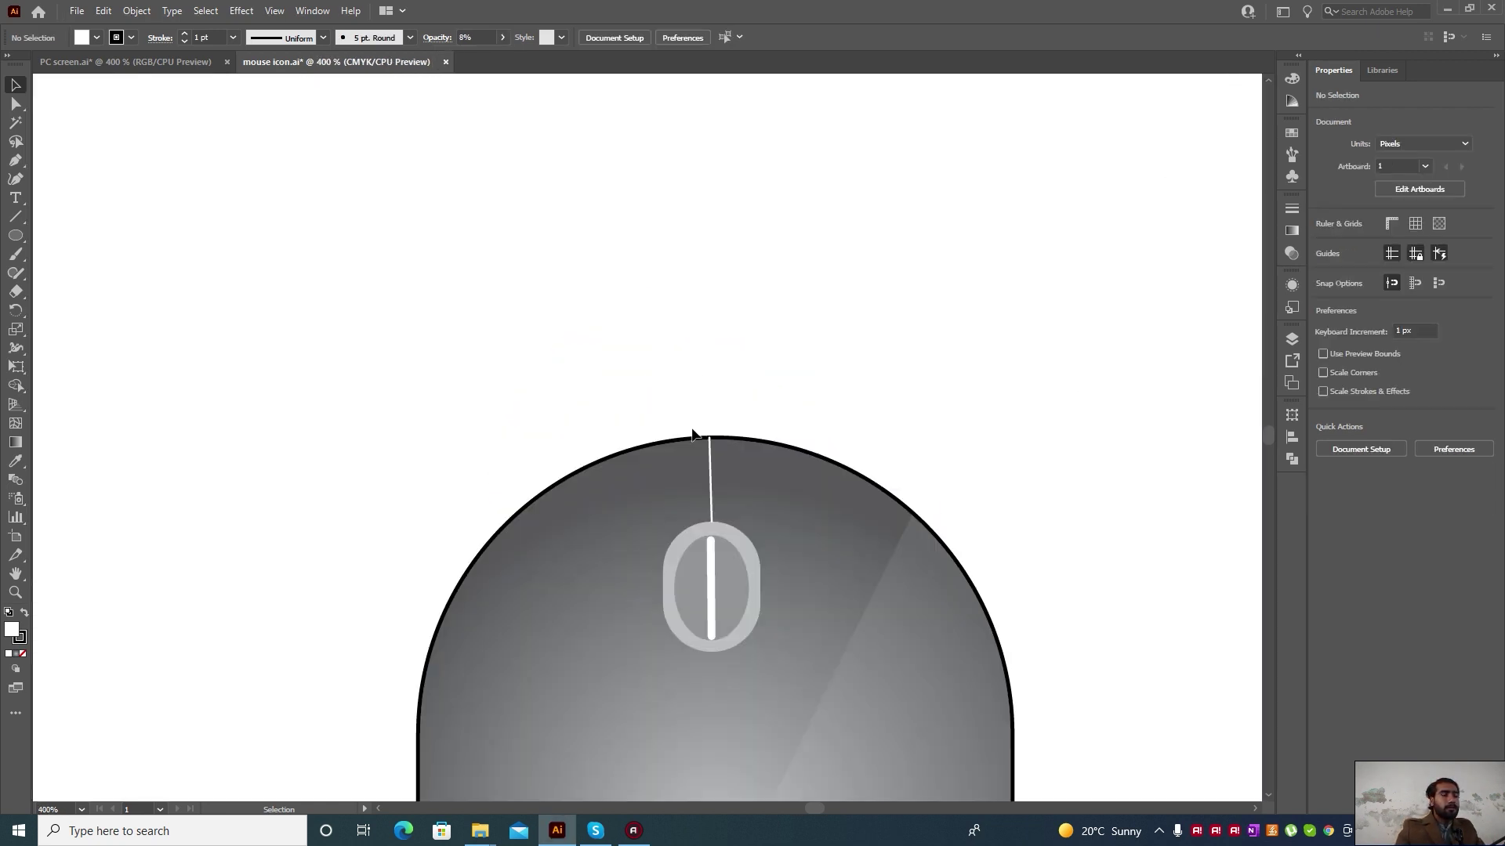
{"action": "scroll", "coordinate": [697, 438], "scroll_direction": "down", "scroll_amount": 3}
{"action": "scroll", "coordinate": [705, 537], "scroll_direction": "down", "scroll_amount": 2}
{"action": "scroll", "coordinate": [705, 647], "scroll_direction": "up", "scroll_amount": 3}
{"action": "scroll", "coordinate": [706, 642], "scroll_direction": "up", "scroll_amount": 1}
{"action": "scroll", "coordinate": [707, 599], "scroll_direction": "down", "scroll_amount": 1}
{"action": "left_click", "coordinate": [16, 182]}
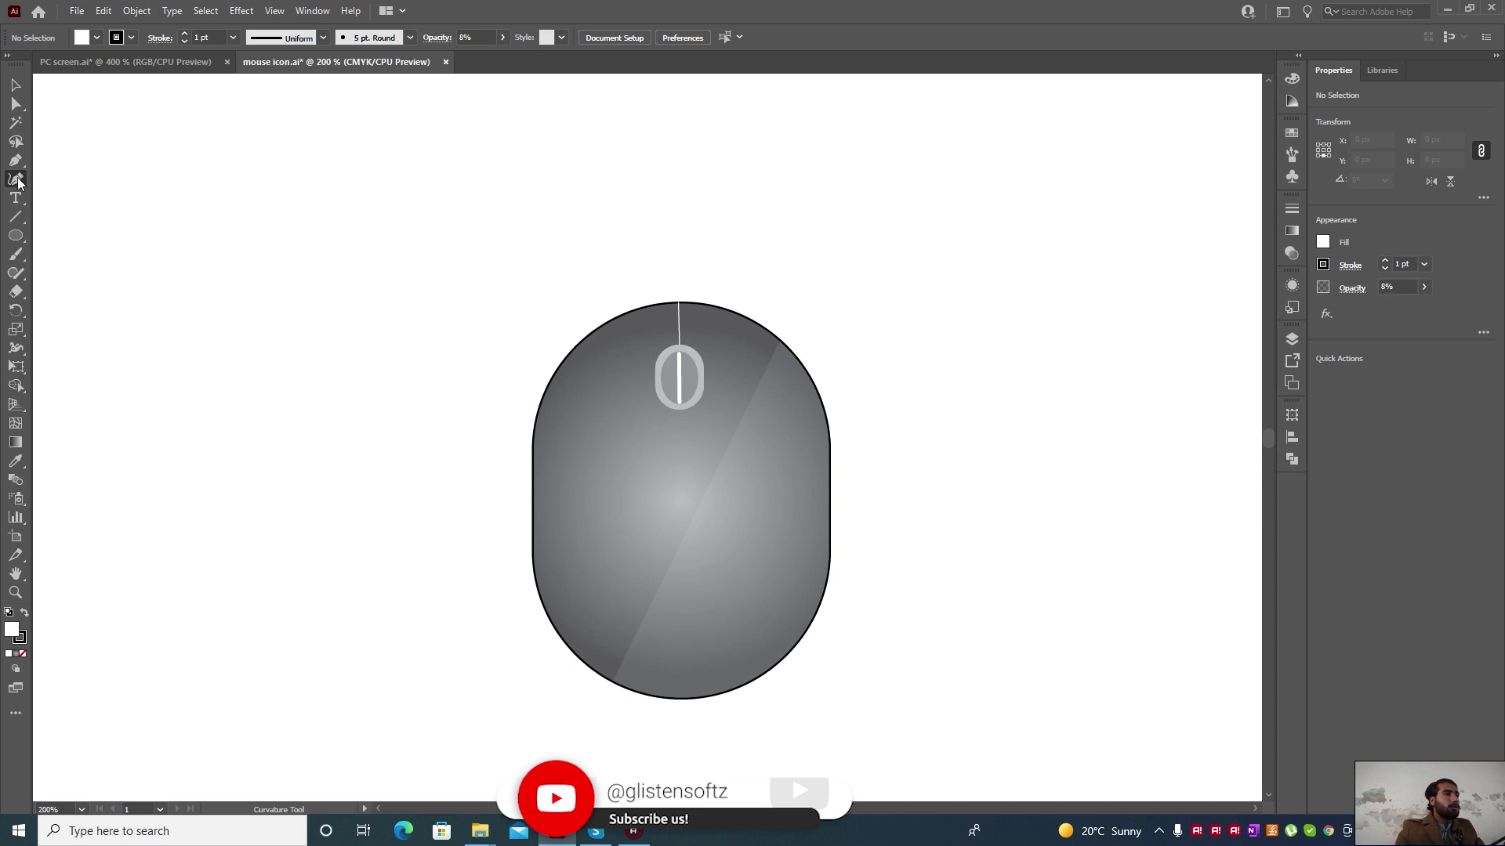
{"action": "scroll", "coordinate": [748, 288], "scroll_direction": "up", "scroll_amount": 2}
Draw a curly cable path rising from the top of the mouse
{"action": "left_click", "coordinate": [601, 333]}
{"action": "left_click", "coordinate": [578, 235]}
{"action": "left_click", "coordinate": [648, 201]}
{"action": "scroll", "coordinate": [700, 310], "scroll_direction": "down", "scroll_amount": 3}
{"action": "scroll", "coordinate": [745, 269], "scroll_direction": "up", "scroll_amount": 1}
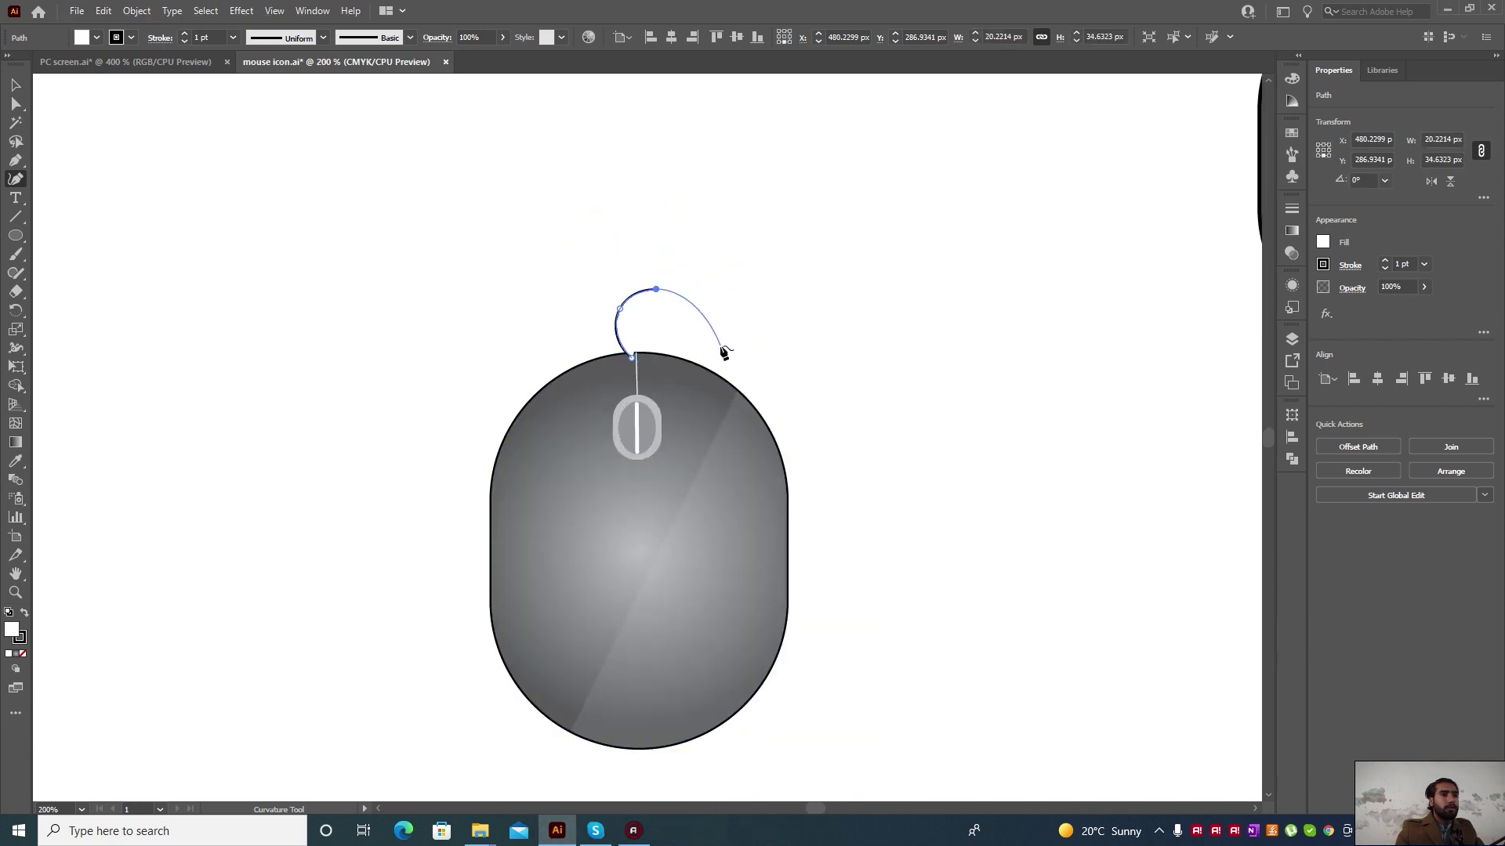
{"action": "left_click", "coordinate": [686, 314]}
{"action": "left_click", "coordinate": [758, 281]}
{"action": "left_click", "coordinate": [724, 226]}
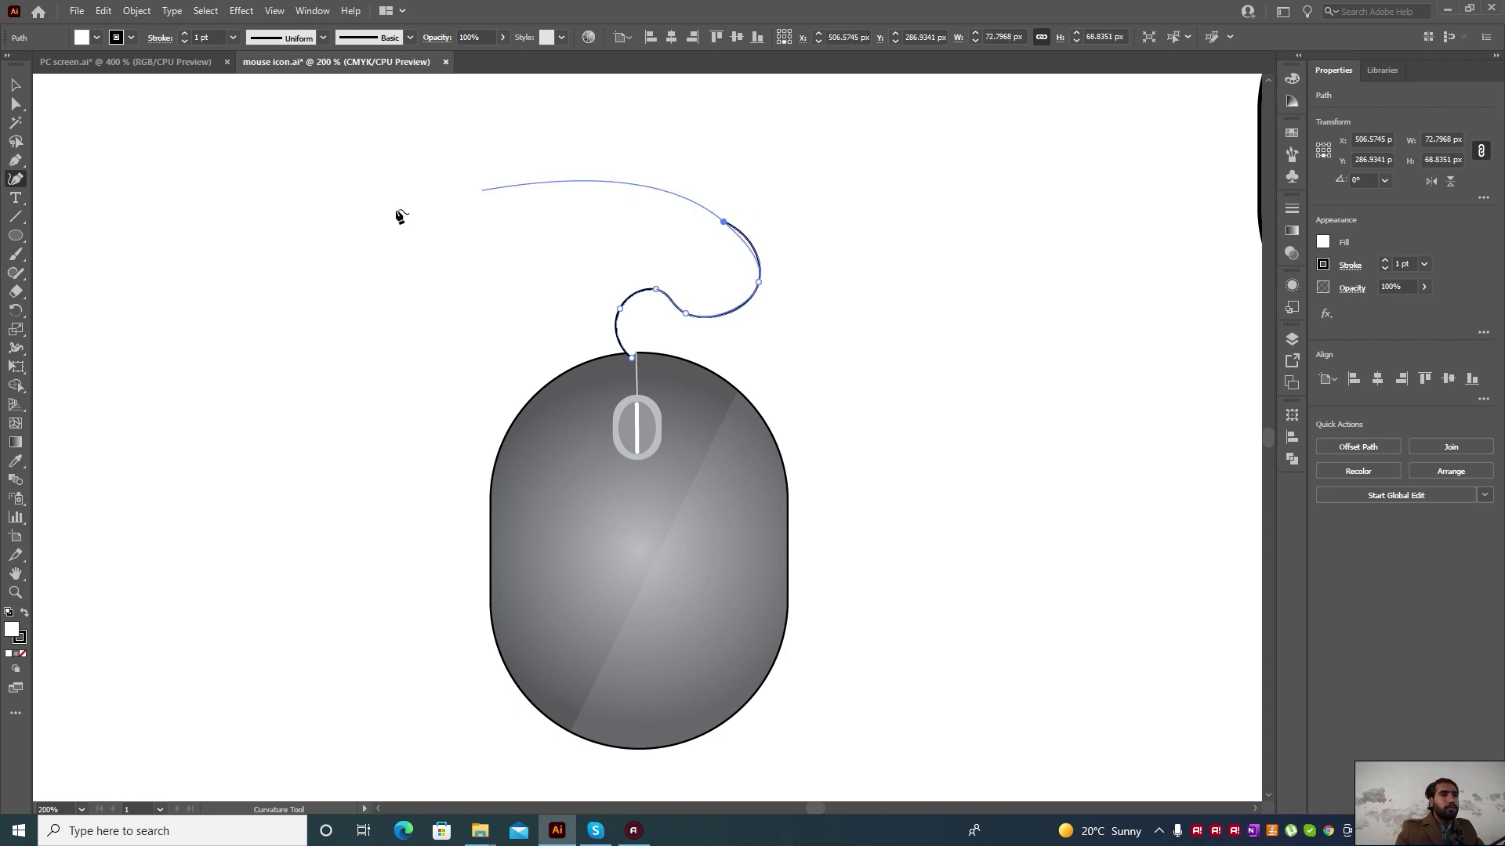
{"action": "left_click", "coordinate": [17, 85]}
Give the cable a 3 pt stroke and send it behind the mouse body
{"action": "left_click", "coordinate": [185, 36]}
{"action": "left_click", "coordinate": [185, 36]}
{"action": "left_click", "coordinate": [185, 42]}
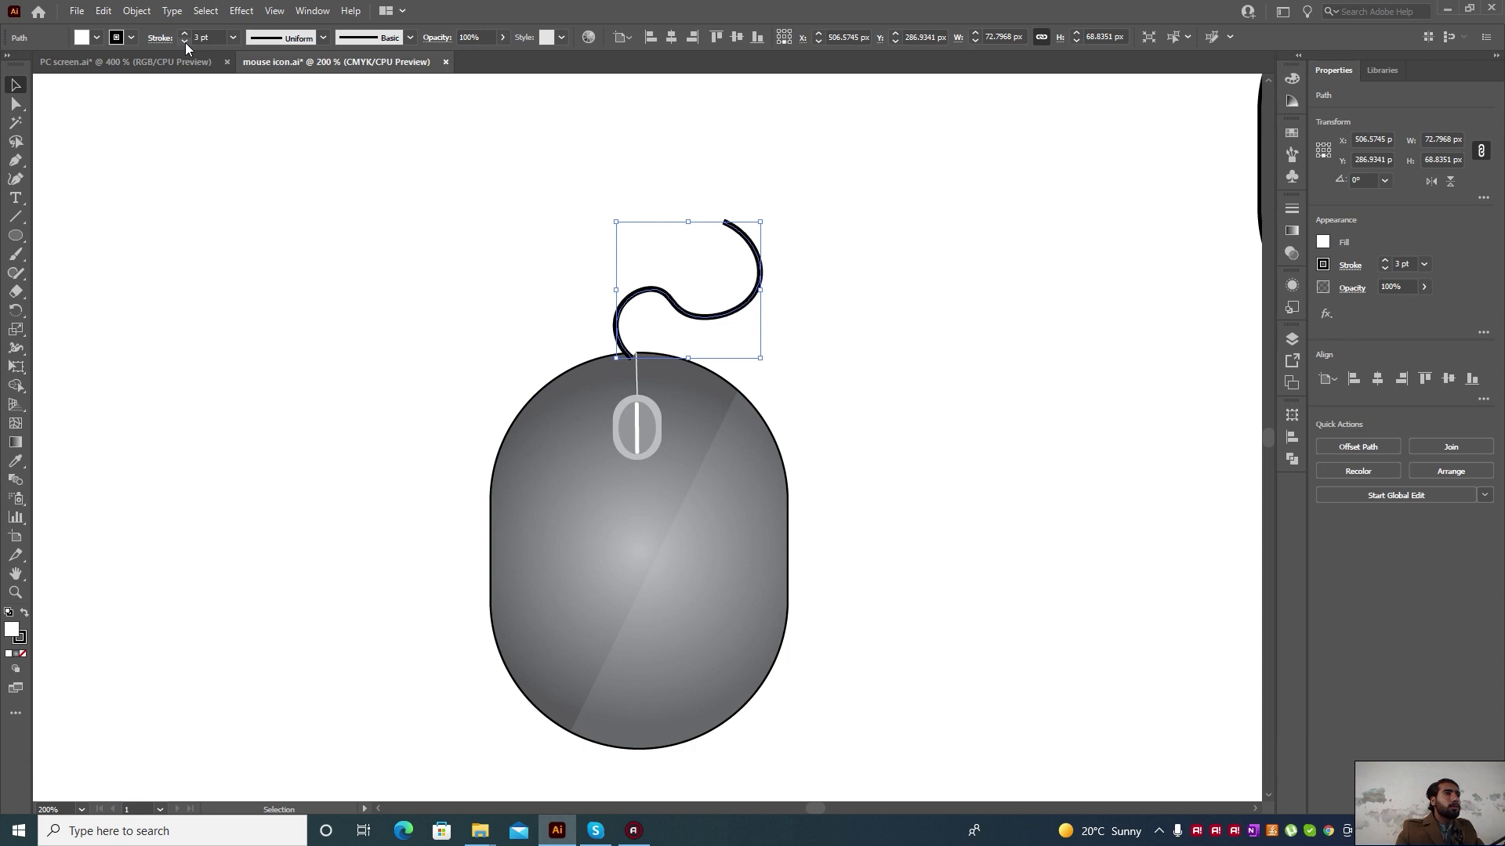
{"action": "right_click", "coordinate": [714, 312]}
{"action": "mouse_move", "coordinate": [760, 597]}
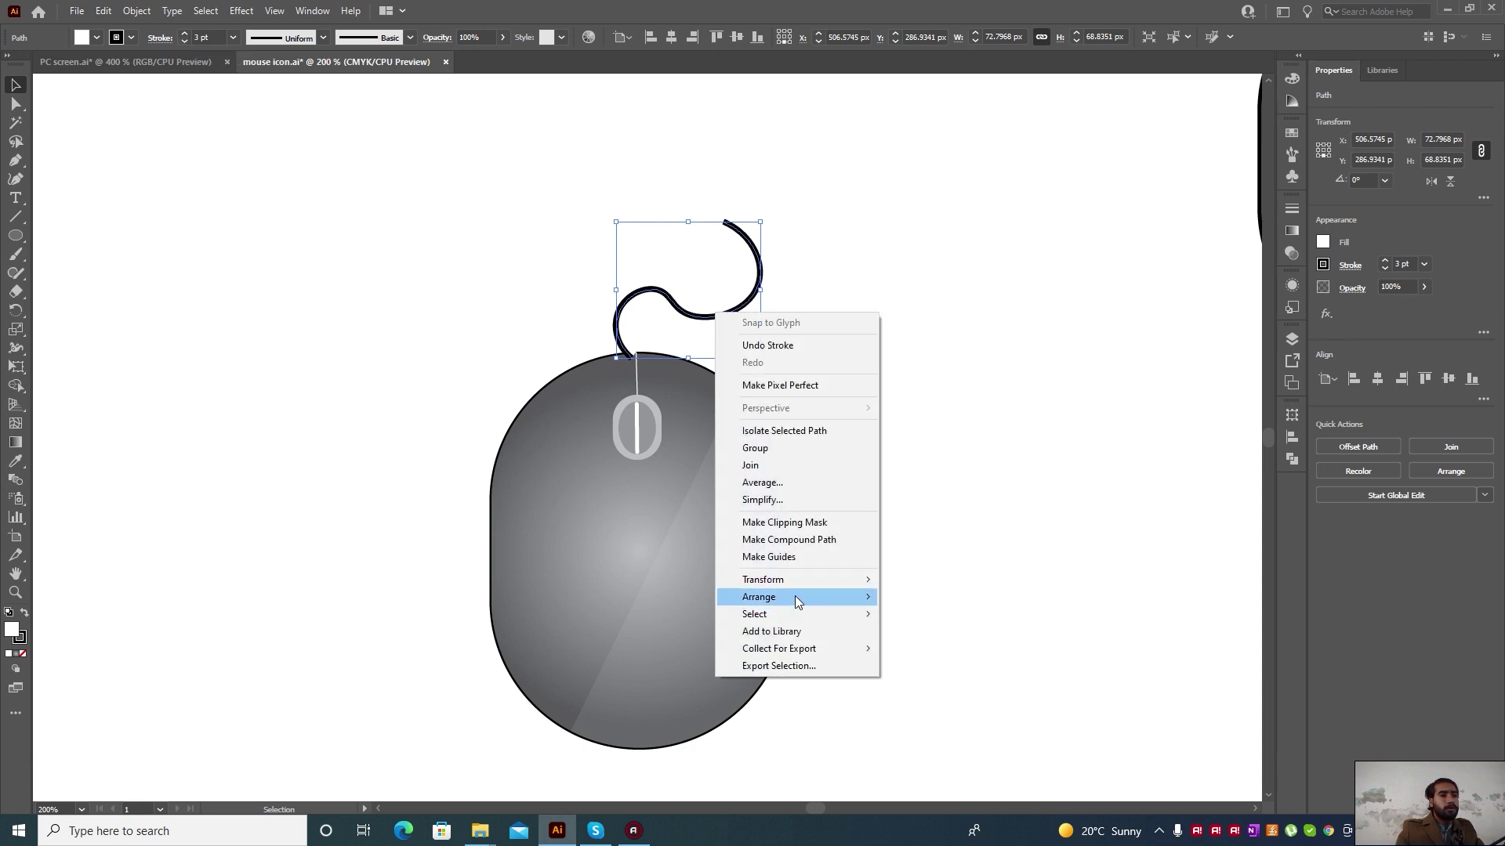
{"action": "left_click", "coordinate": [958, 650]}
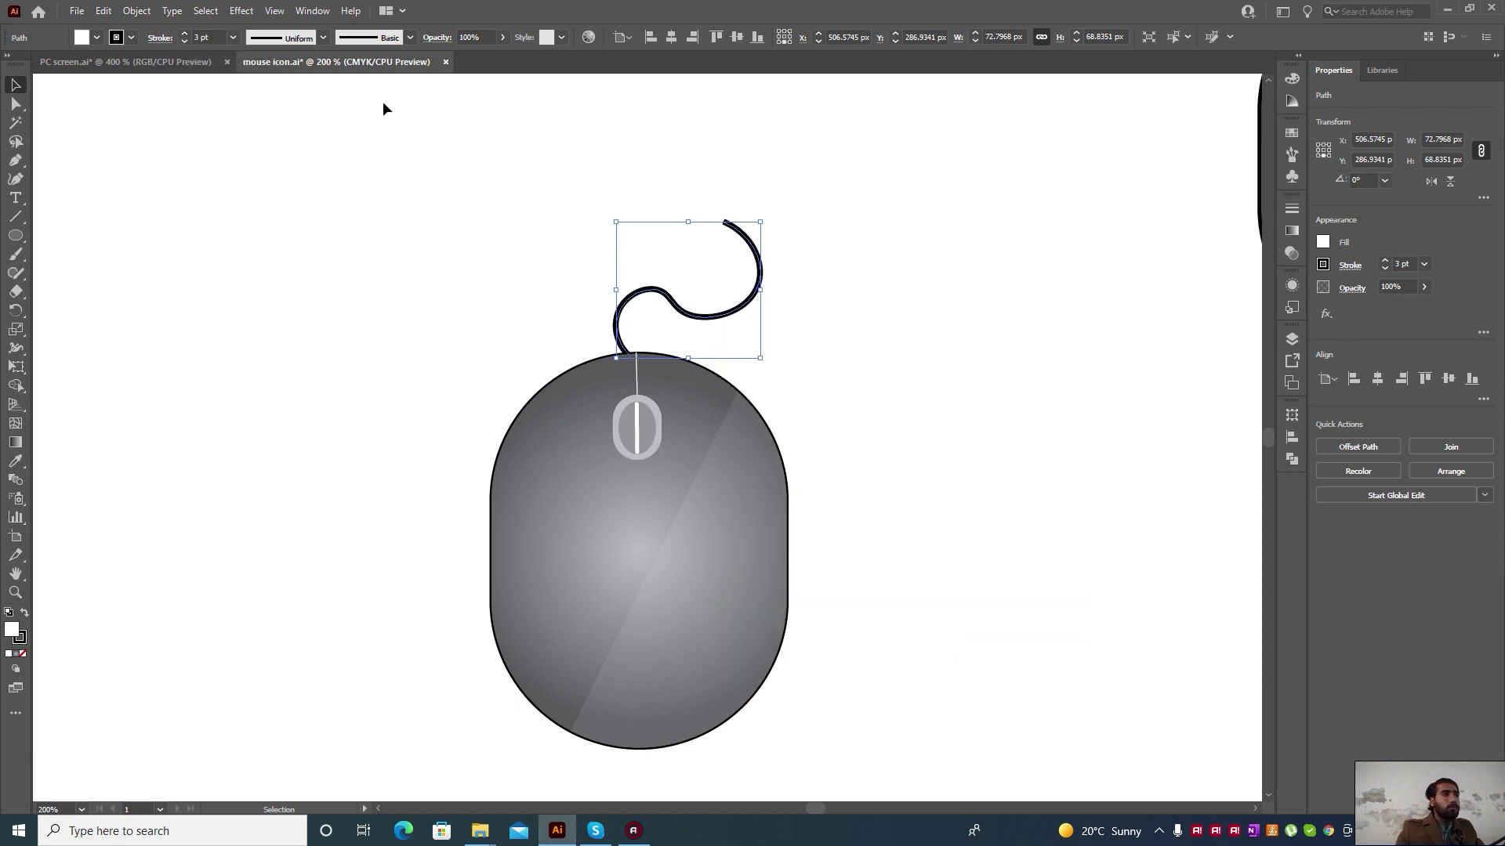
Make the cable stroke dark gray and deselect it
{"action": "left_click", "coordinate": [132, 39]}
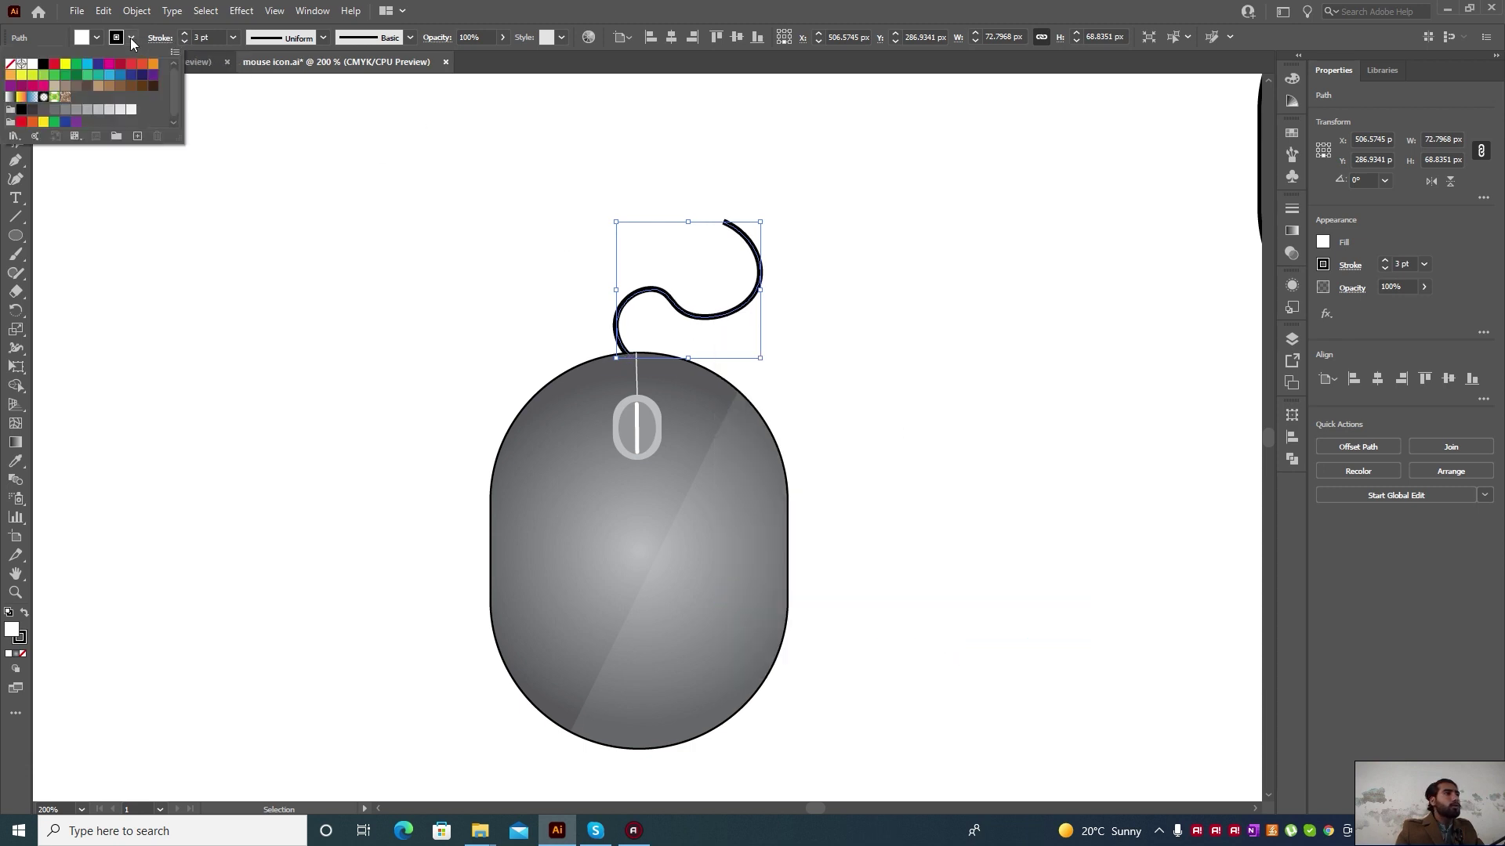
{"action": "left_click", "coordinate": [34, 112]}
{"action": "left_click", "coordinate": [421, 414]}
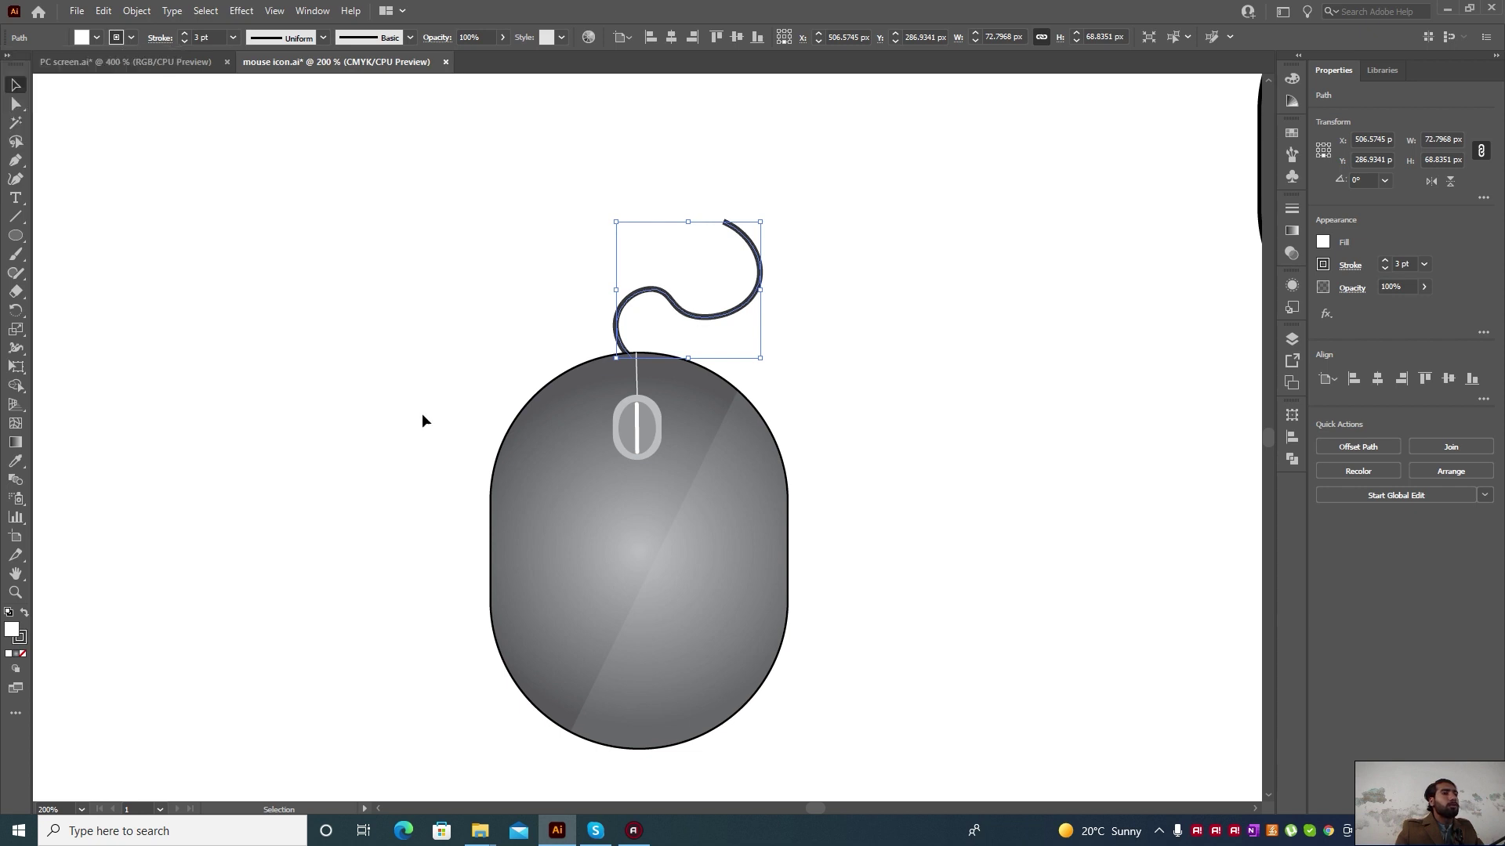
{"action": "left_click", "coordinate": [787, 425]}
{"action": "scroll", "coordinate": [787, 424], "scroll_direction": "down", "scroll_amount": 3}
{"action": "scroll", "coordinate": [781, 533], "scroll_direction": "up", "scroll_amount": 1}
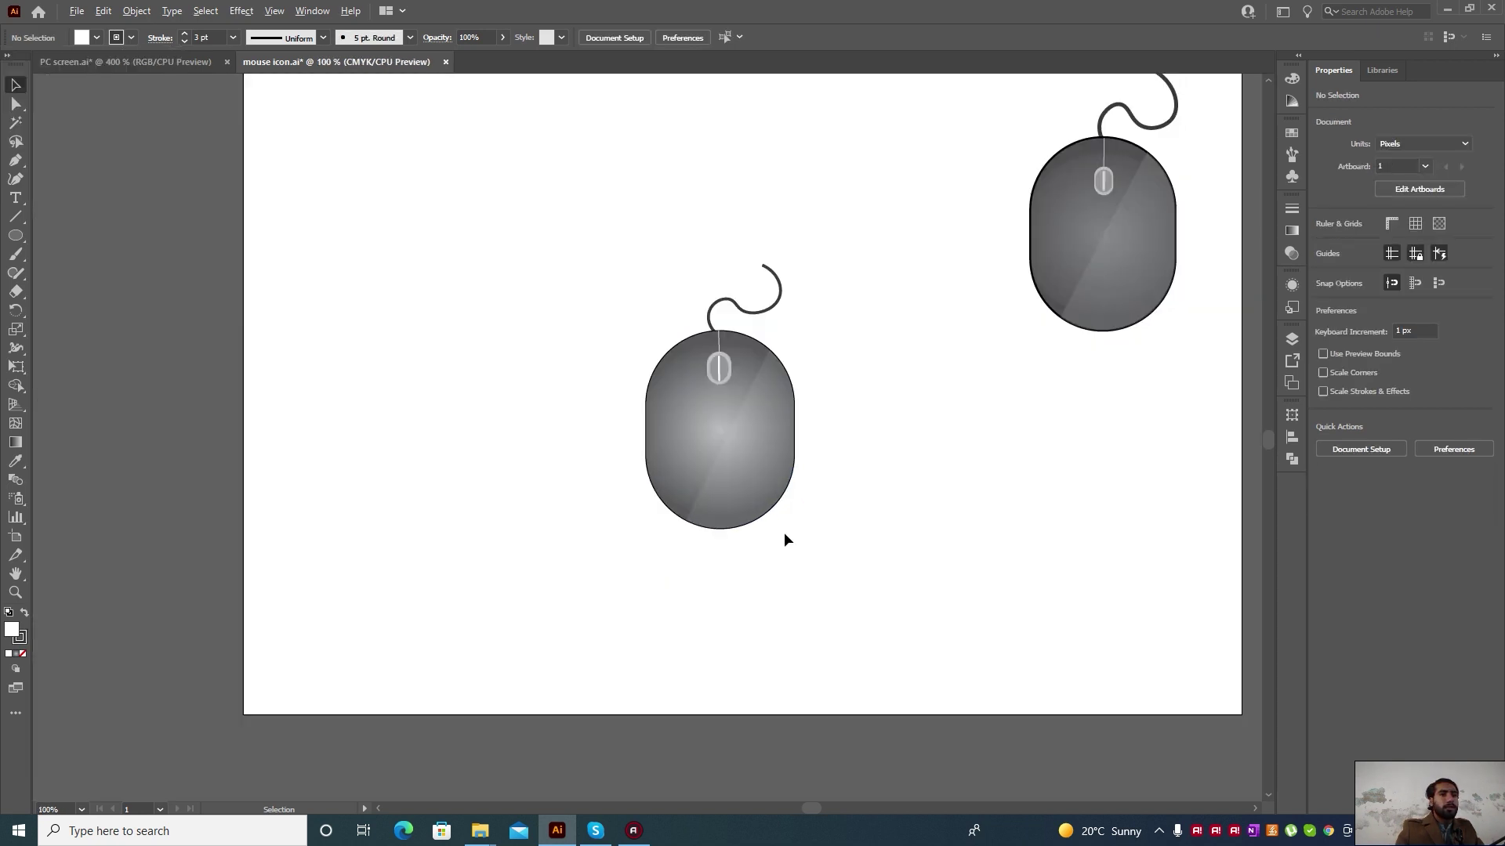